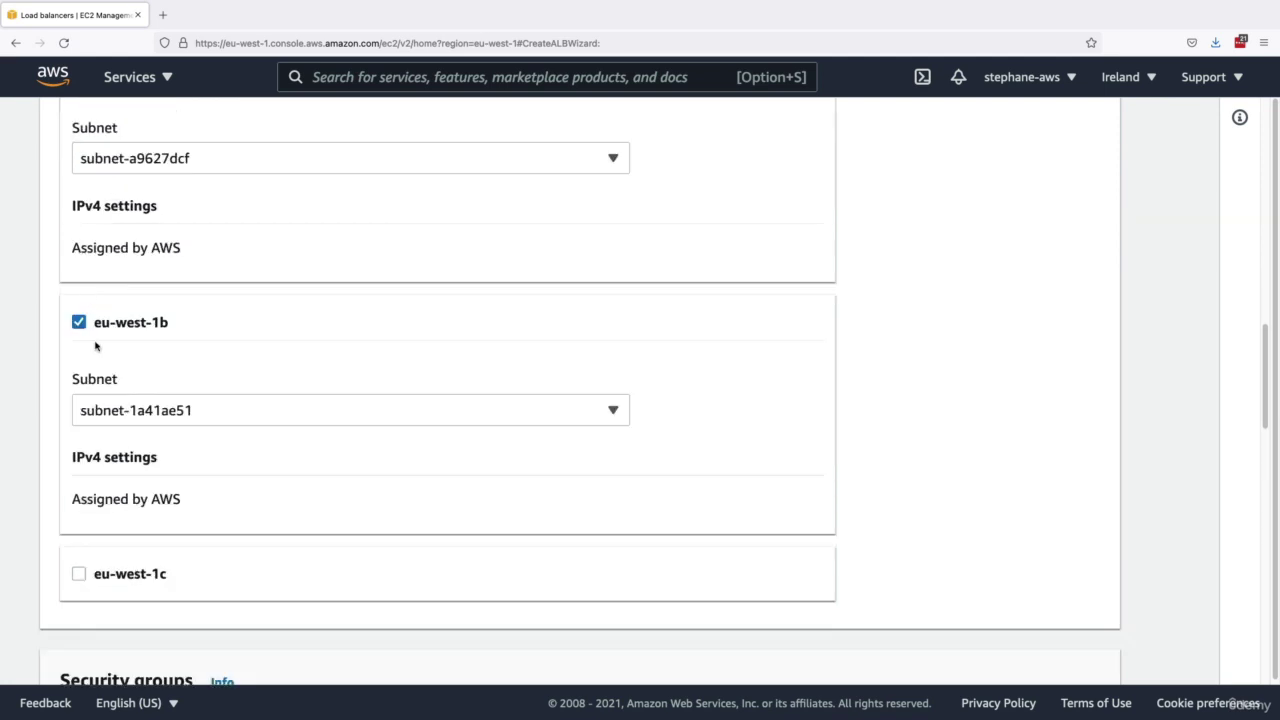
- Enable the eu-west-1c availability zone for the load balancer and keep subnet-1a41ae51 for eu-west-1b
click(79, 573)
scroll(80, 540, down, 3)
scroll(100, 420, up, 3)
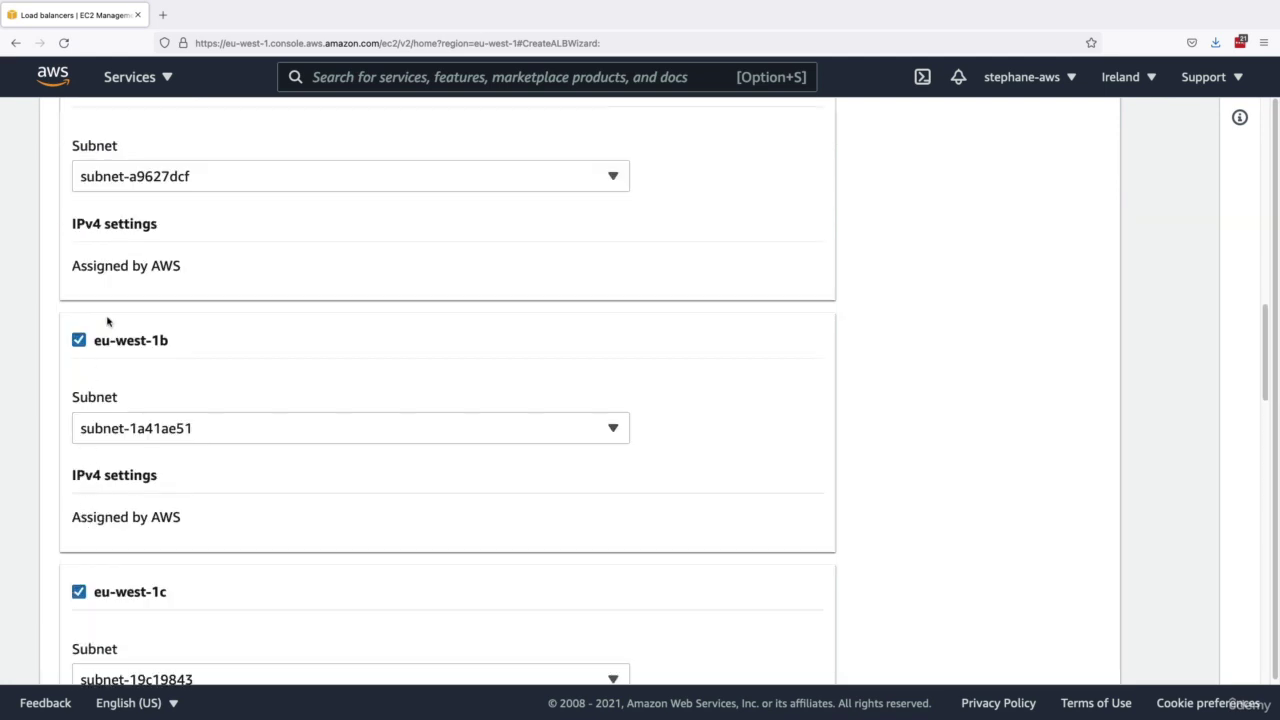
click(152, 427)
click(150, 460)
- Replace the load balancer's default security group with my-first-load-balancer
scroll(137, 495, down, 9)
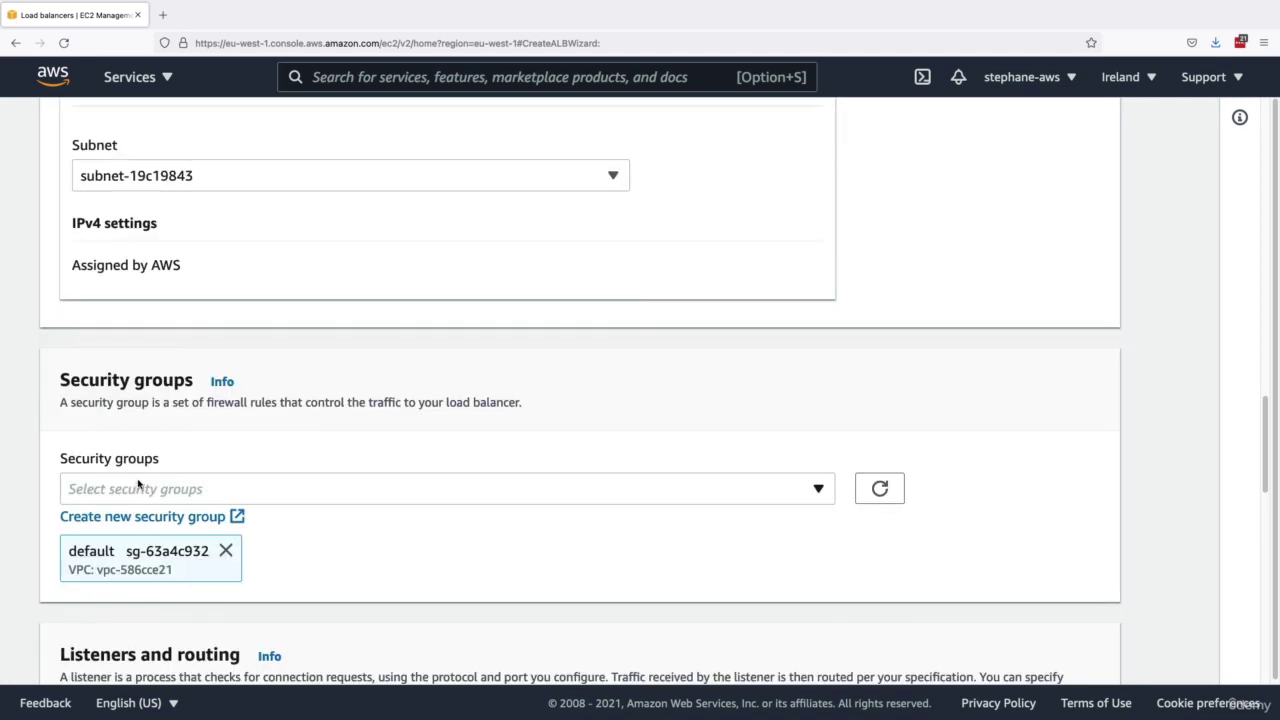
scroll(142, 480, down, 1)
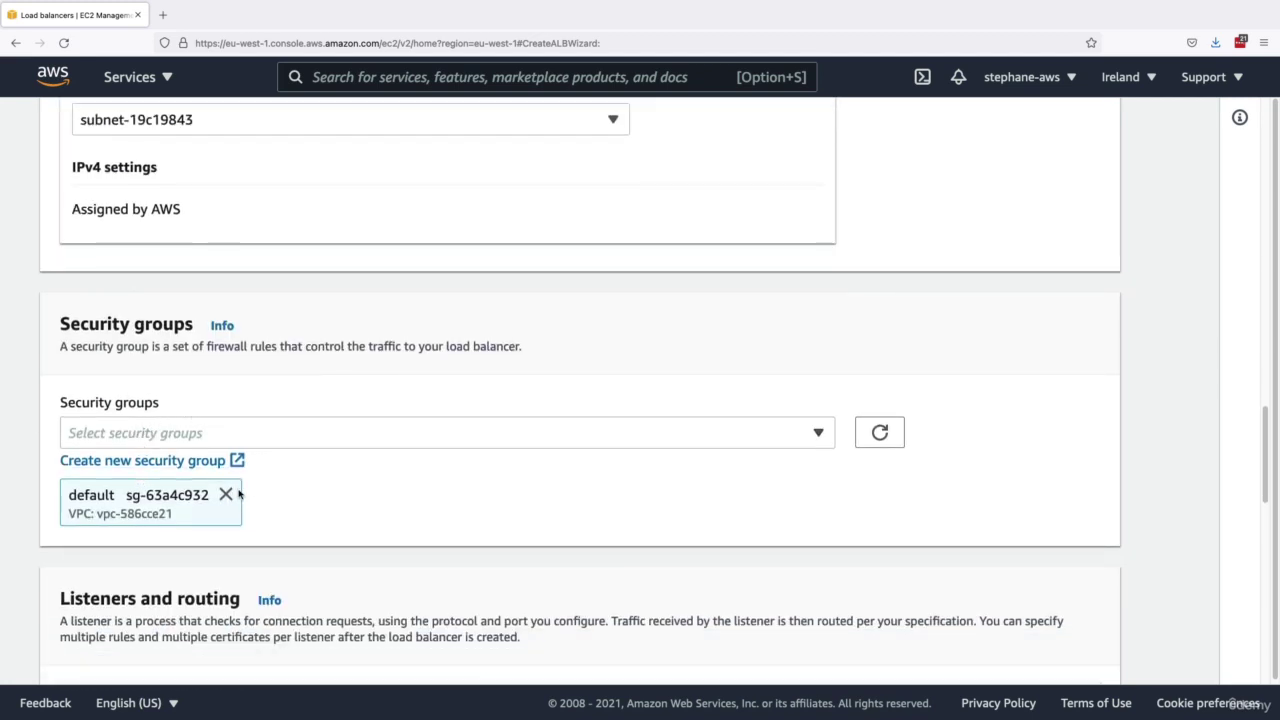
click(236, 494)
click(263, 430)
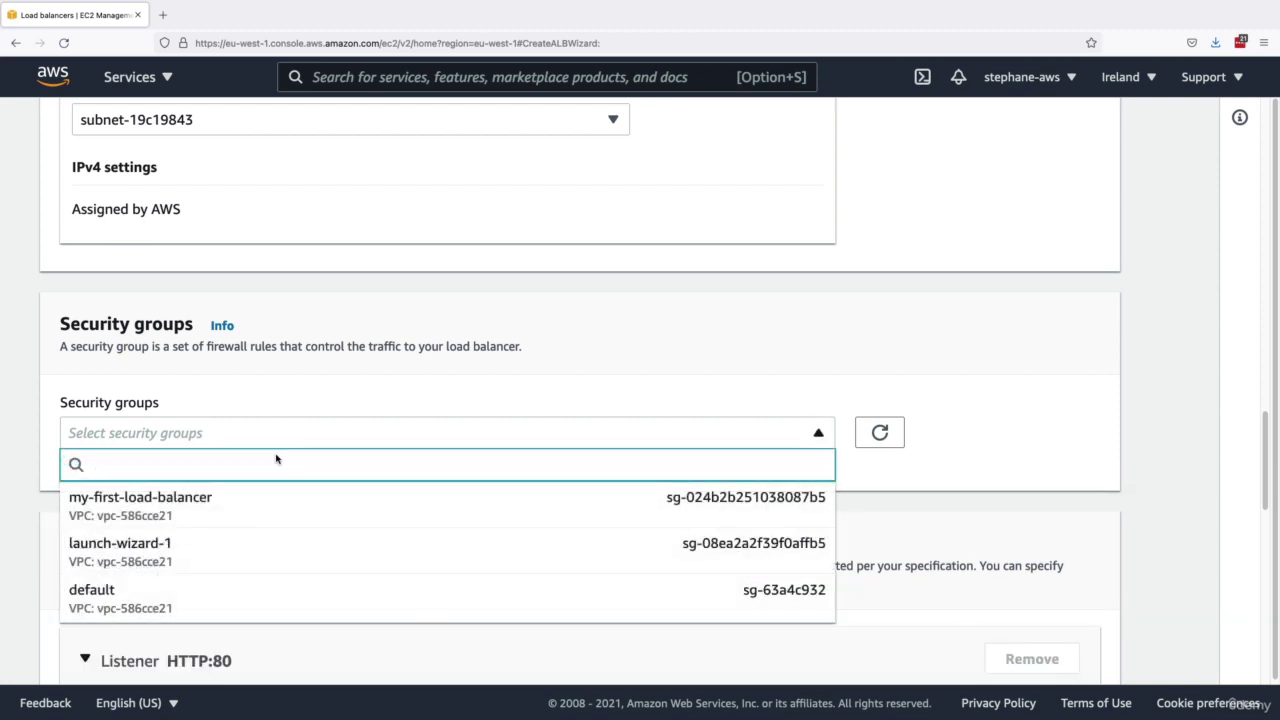
click(222, 507)
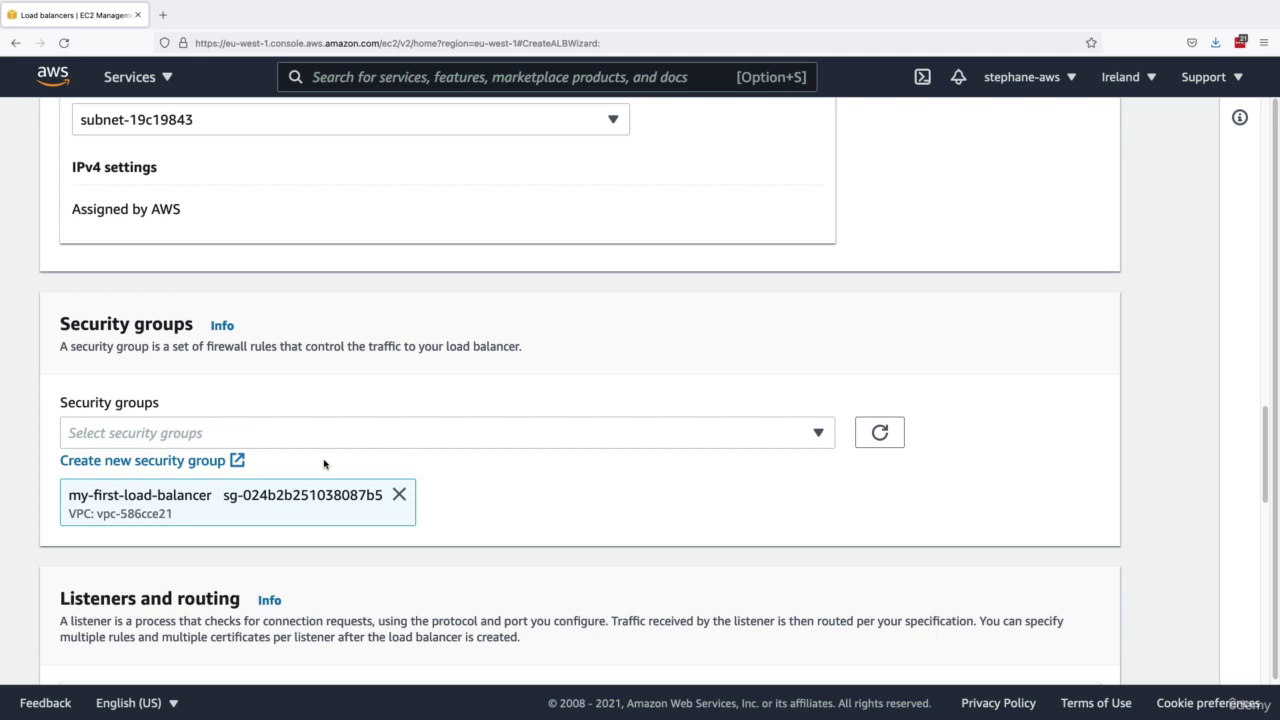
- Keep the listener on HTTP port 80 and start creating a target group for its default action
scroll(324, 463, down, 5)
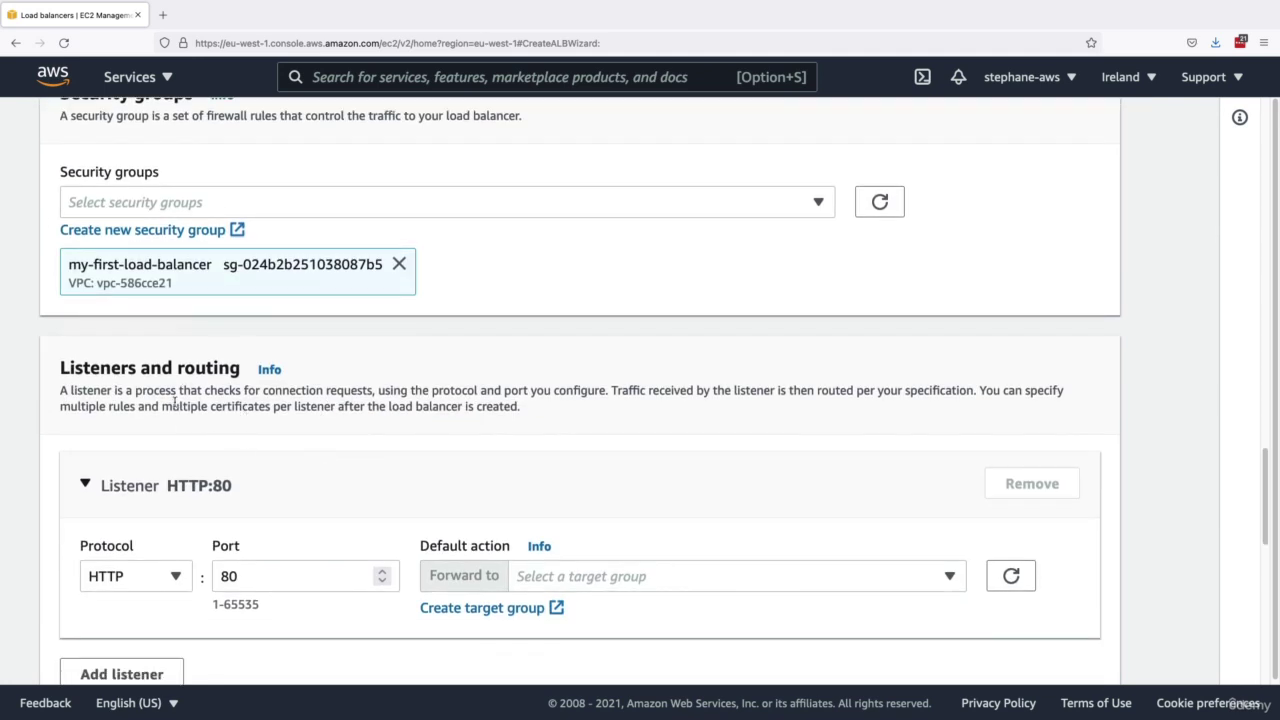
scroll(175, 403, down, 2)
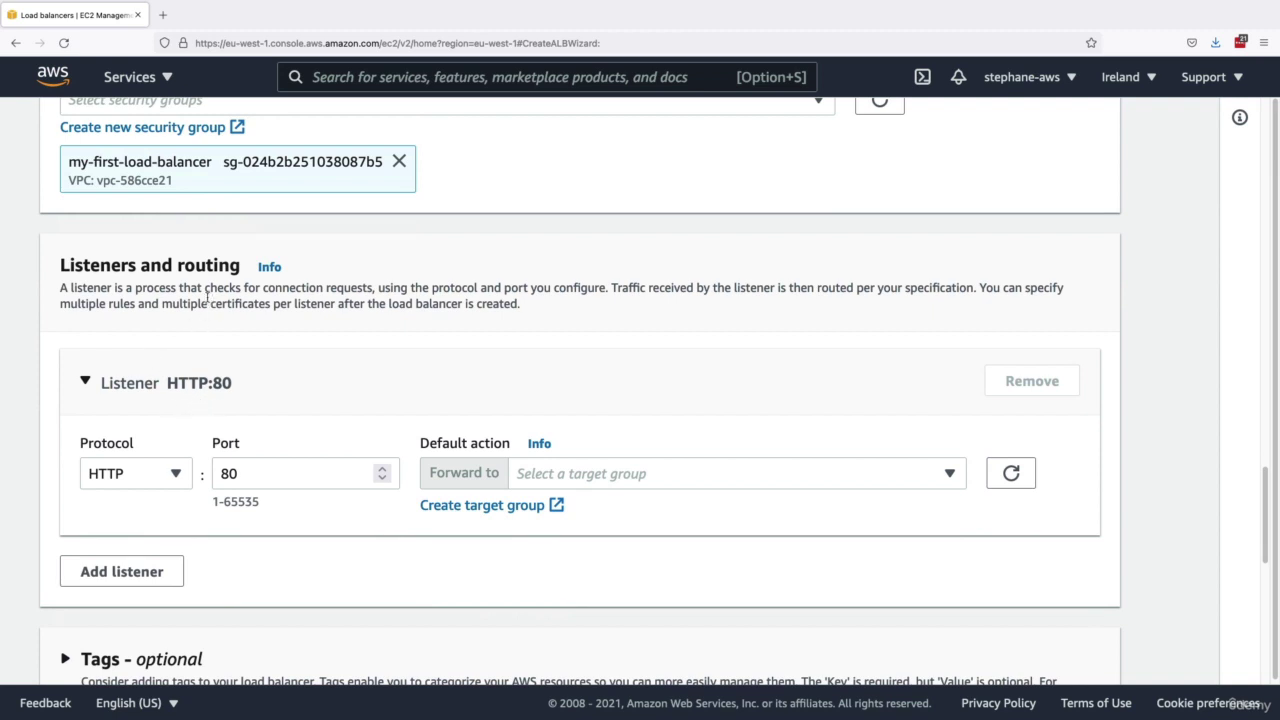
click(104, 480)
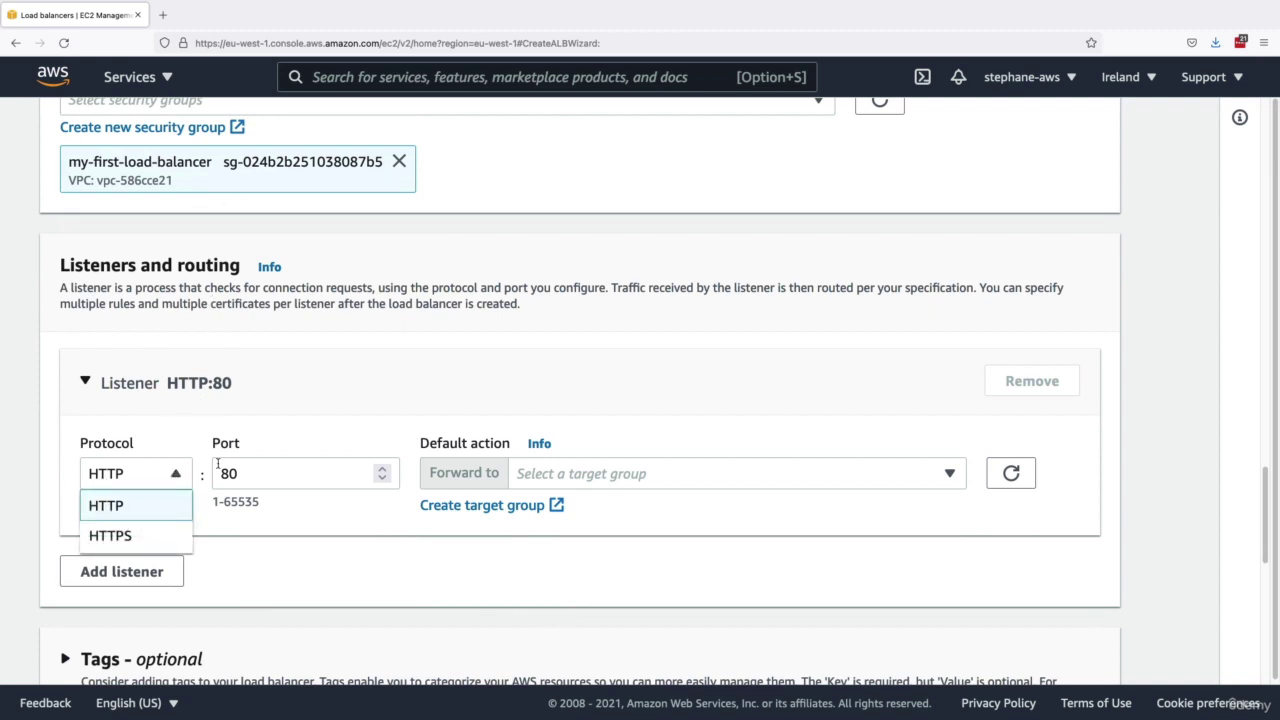
click(264, 471)
click(550, 474)
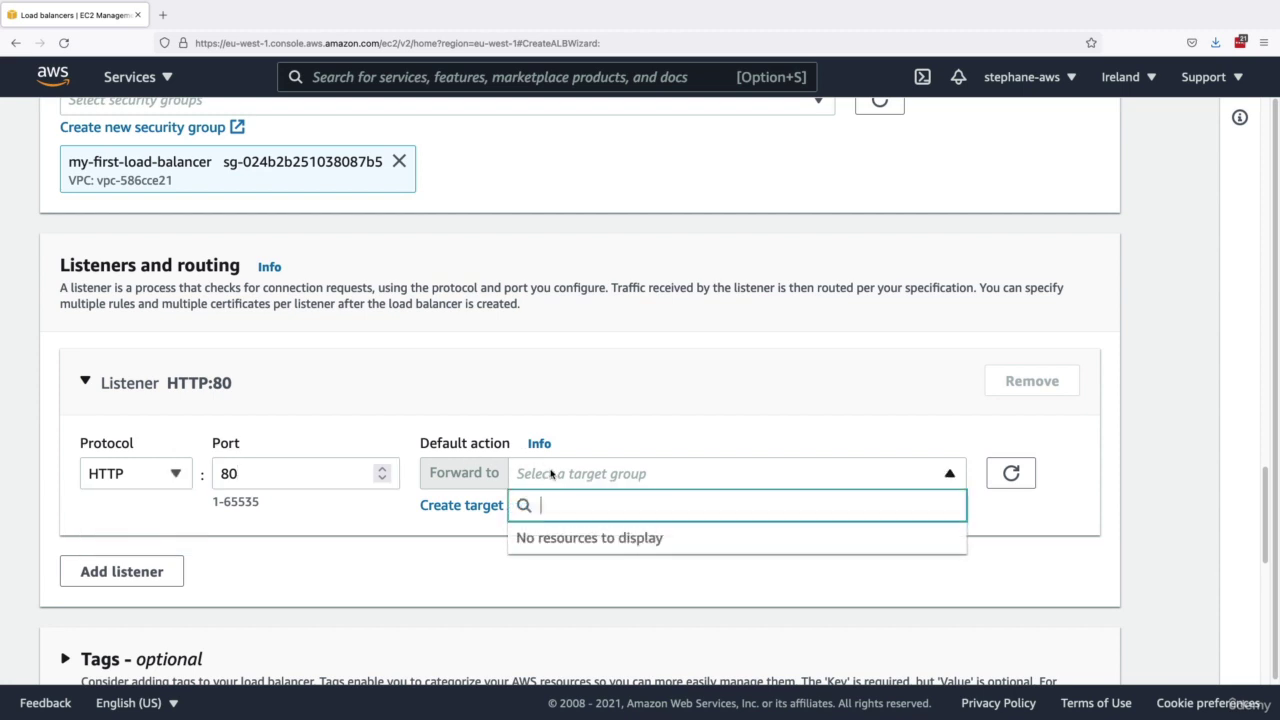
click(556, 477)
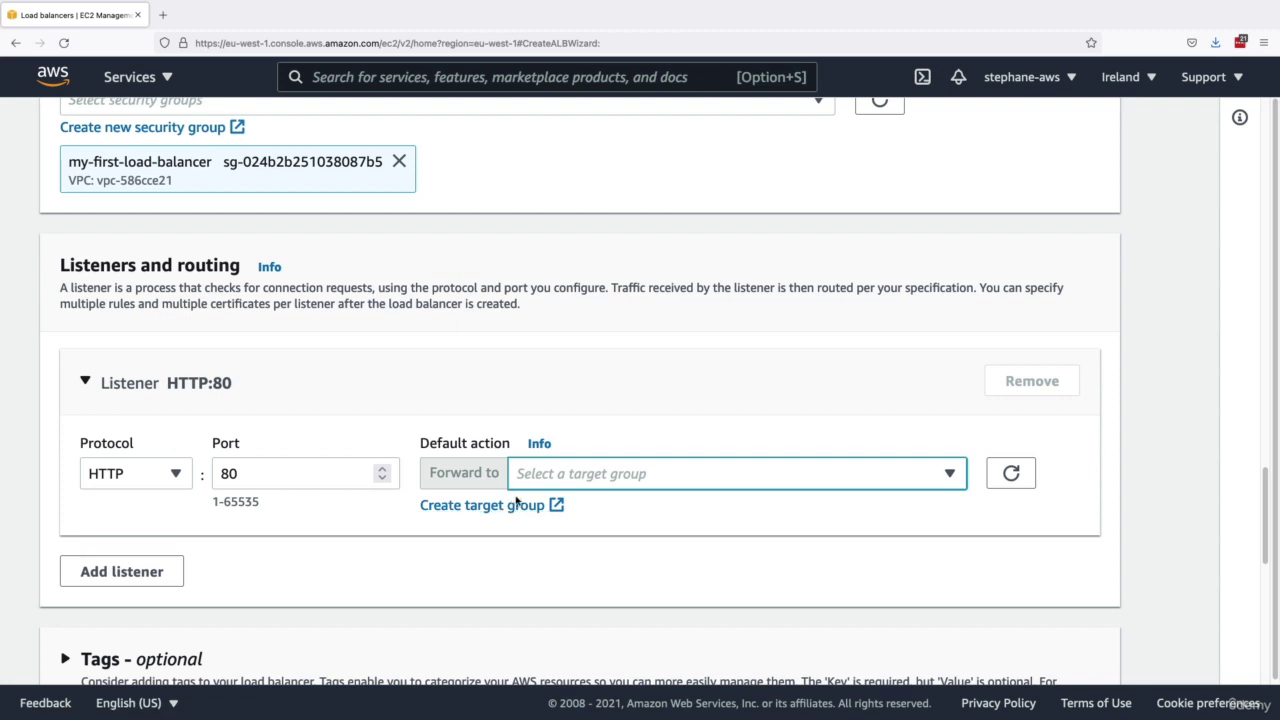
click(507, 507)
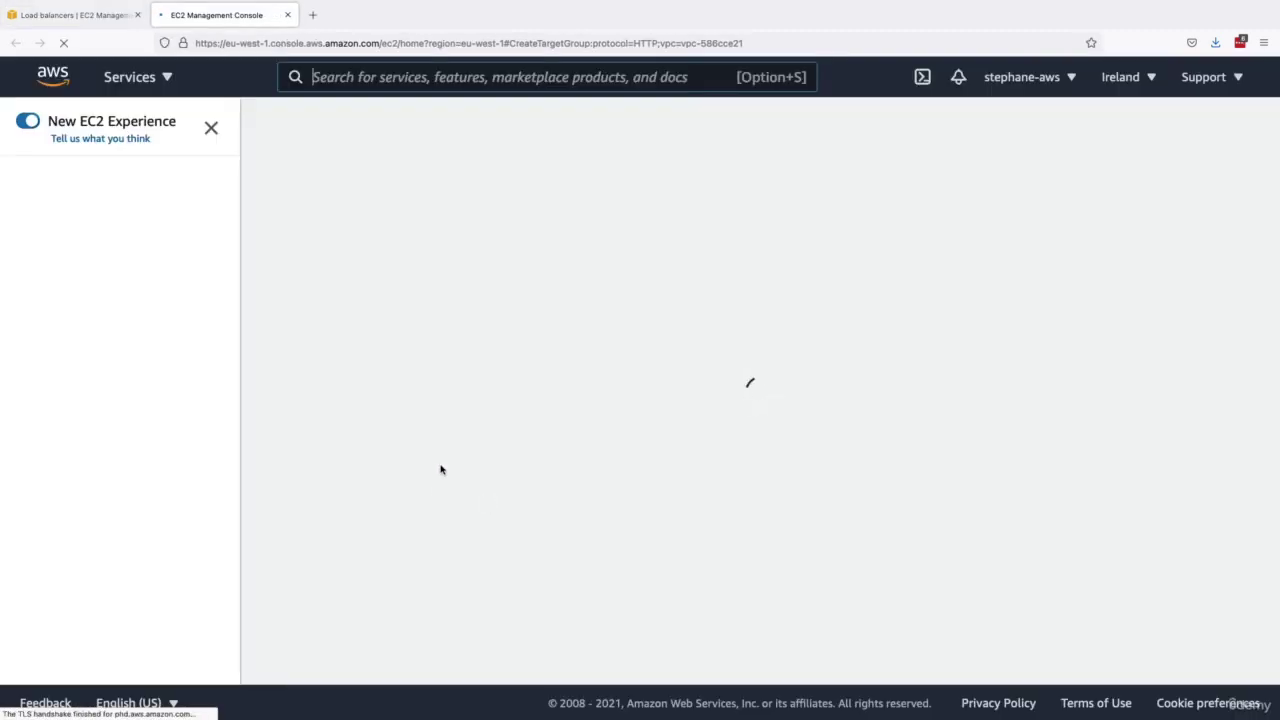
- Review the target types offered for the new target group, keeping Instances as the choice
scroll(500, 345, down, 1)
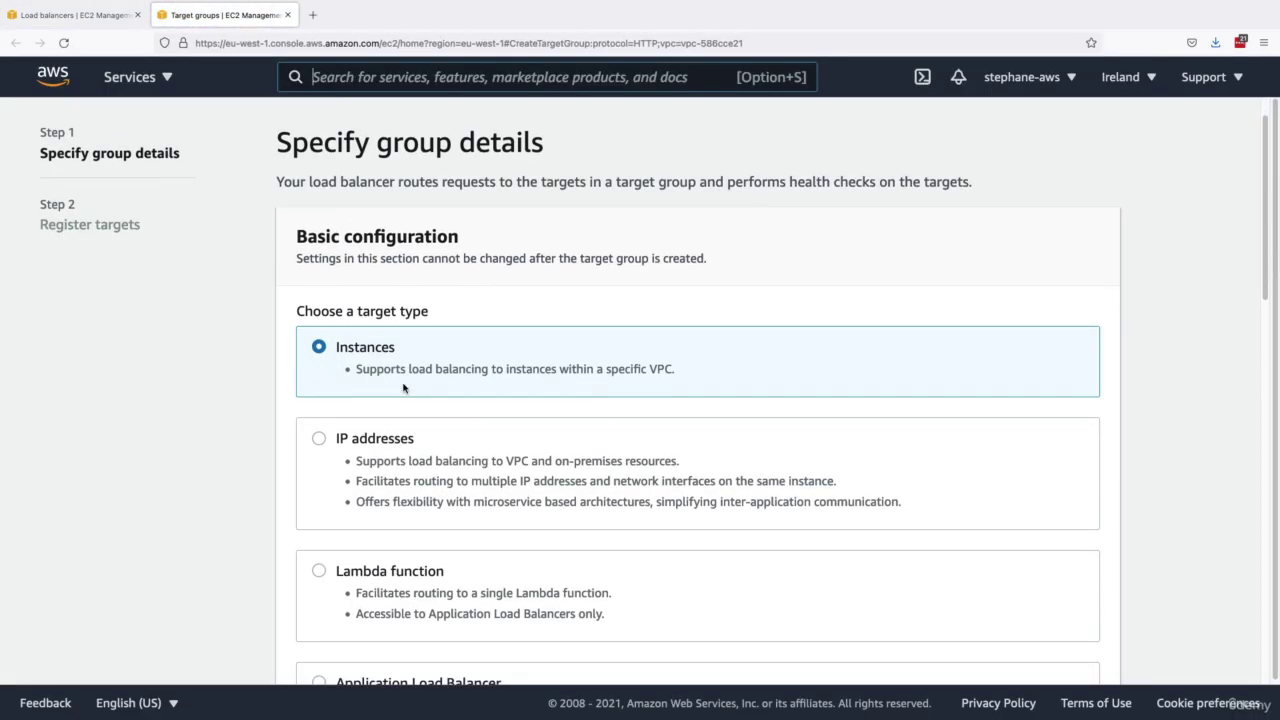
drag(342, 347, 401, 349)
scroll(401, 349, down, 2)
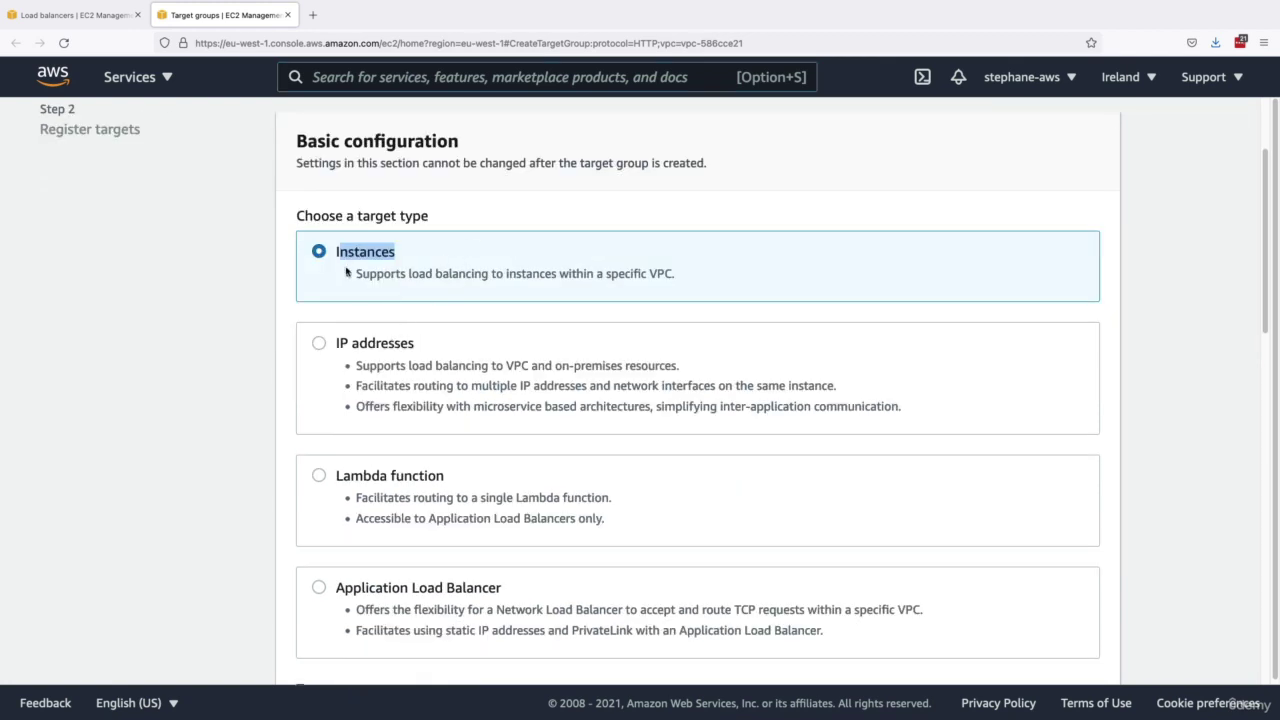
scroll(360, 480, down, 1)
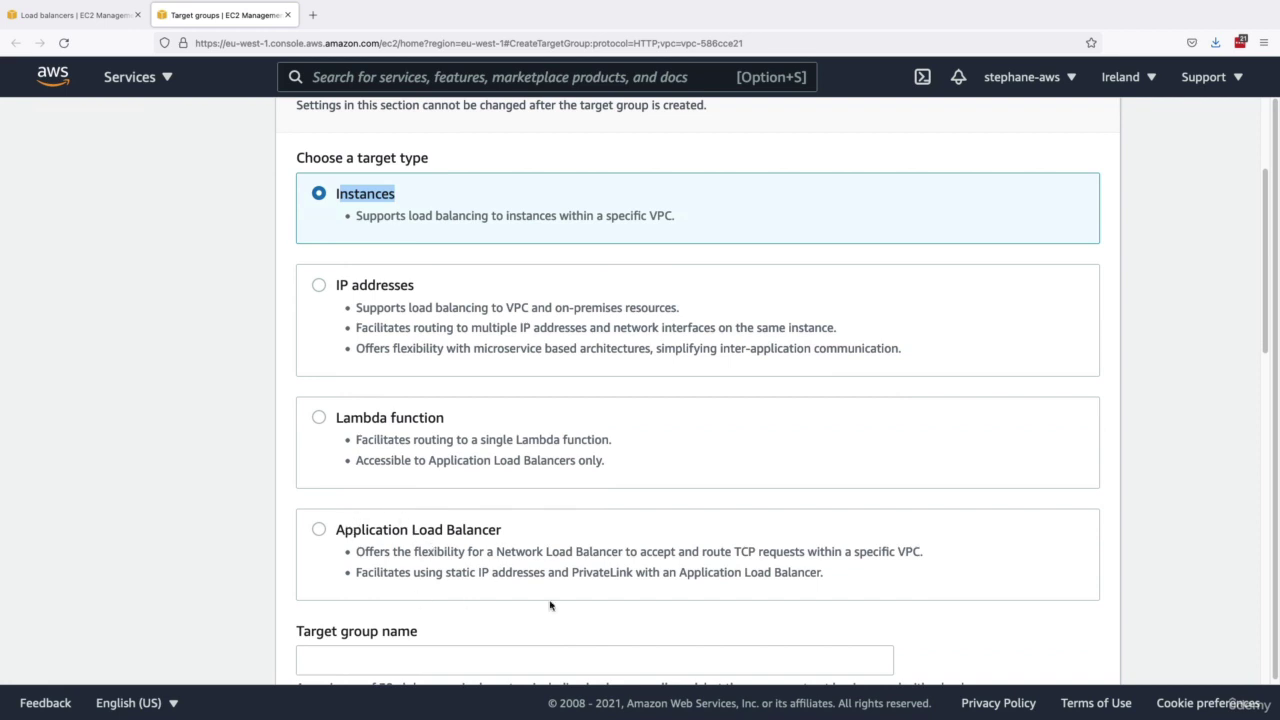
scroll(420, 544, up, 1)
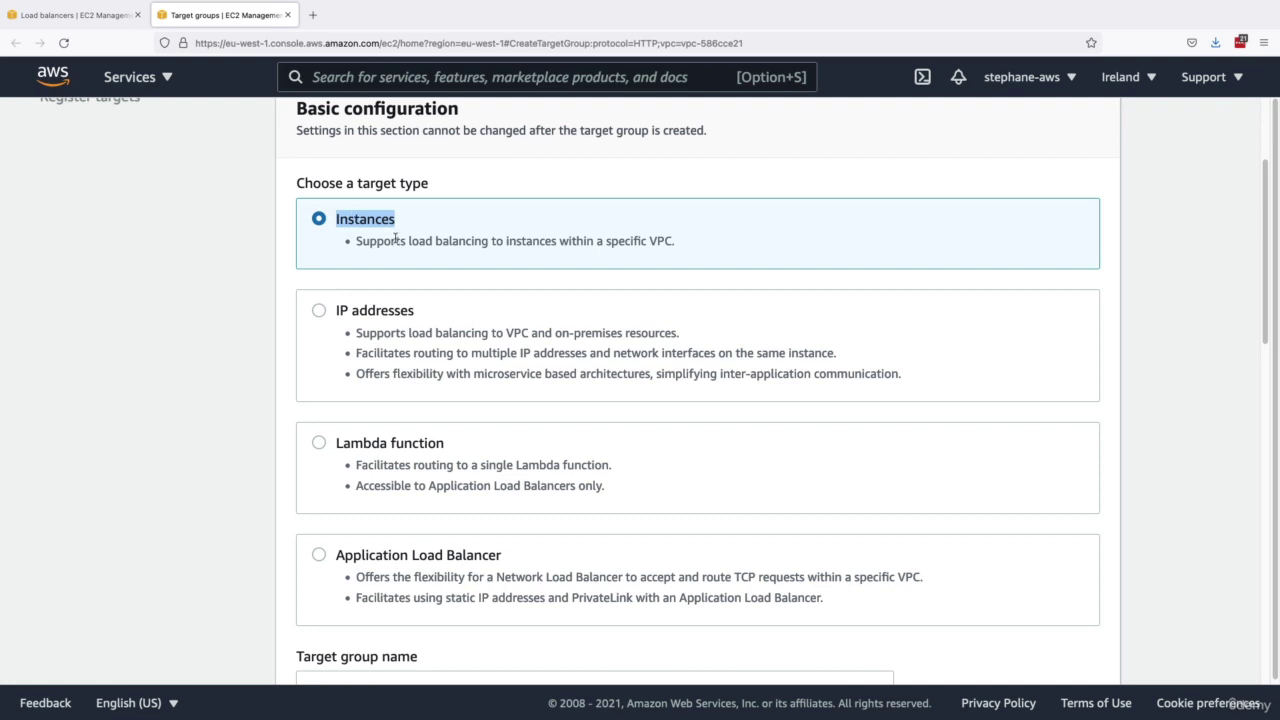
scroll(395, 238, up, 1)
click(75, 15)
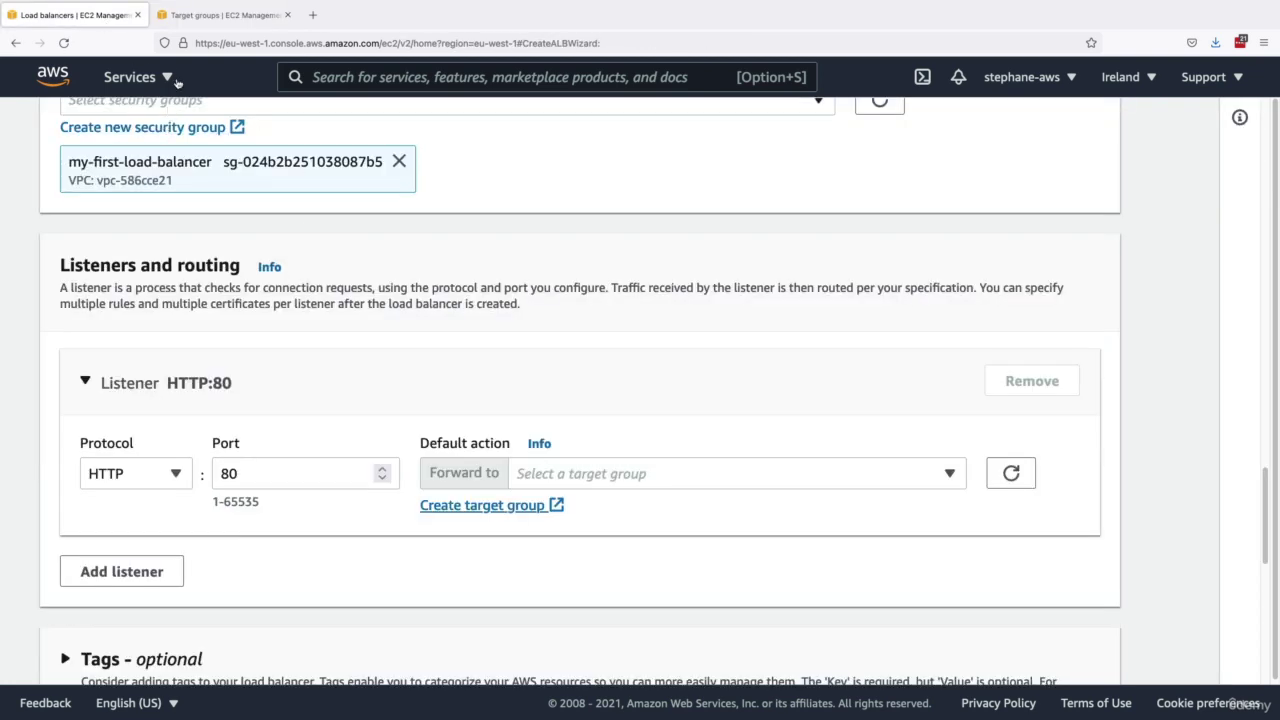
click(198, 16)
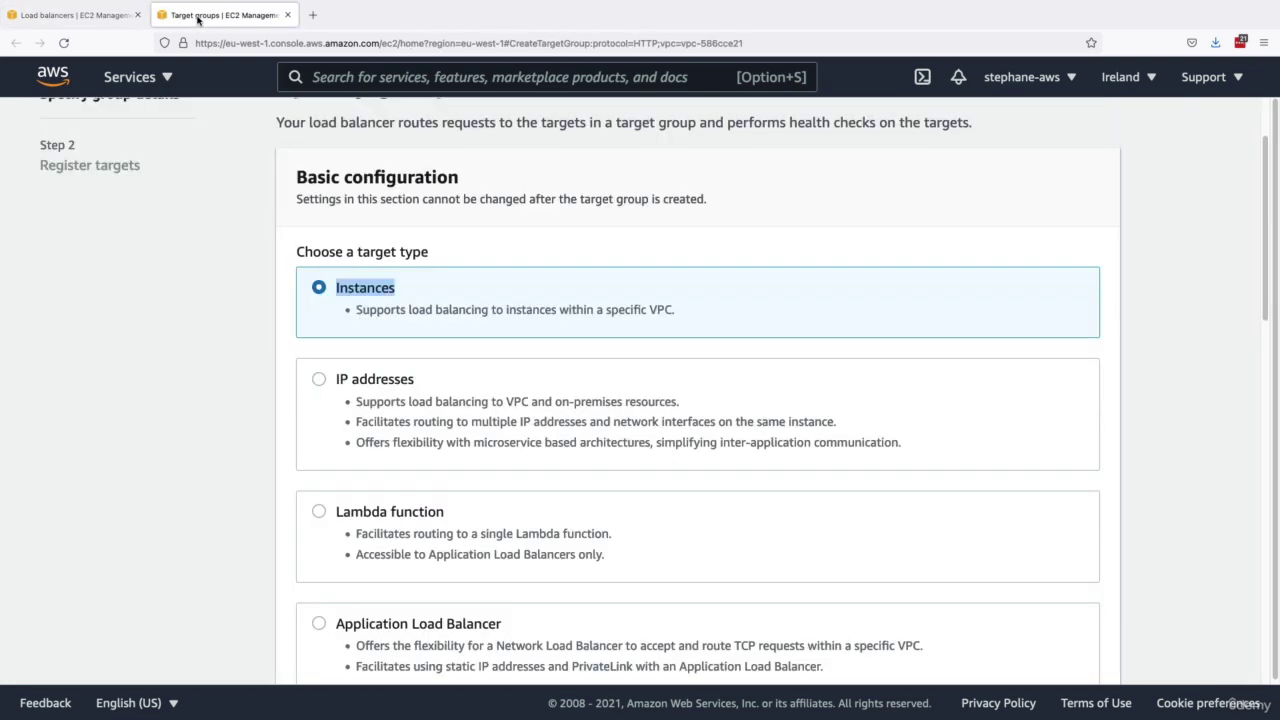
click(363, 302)
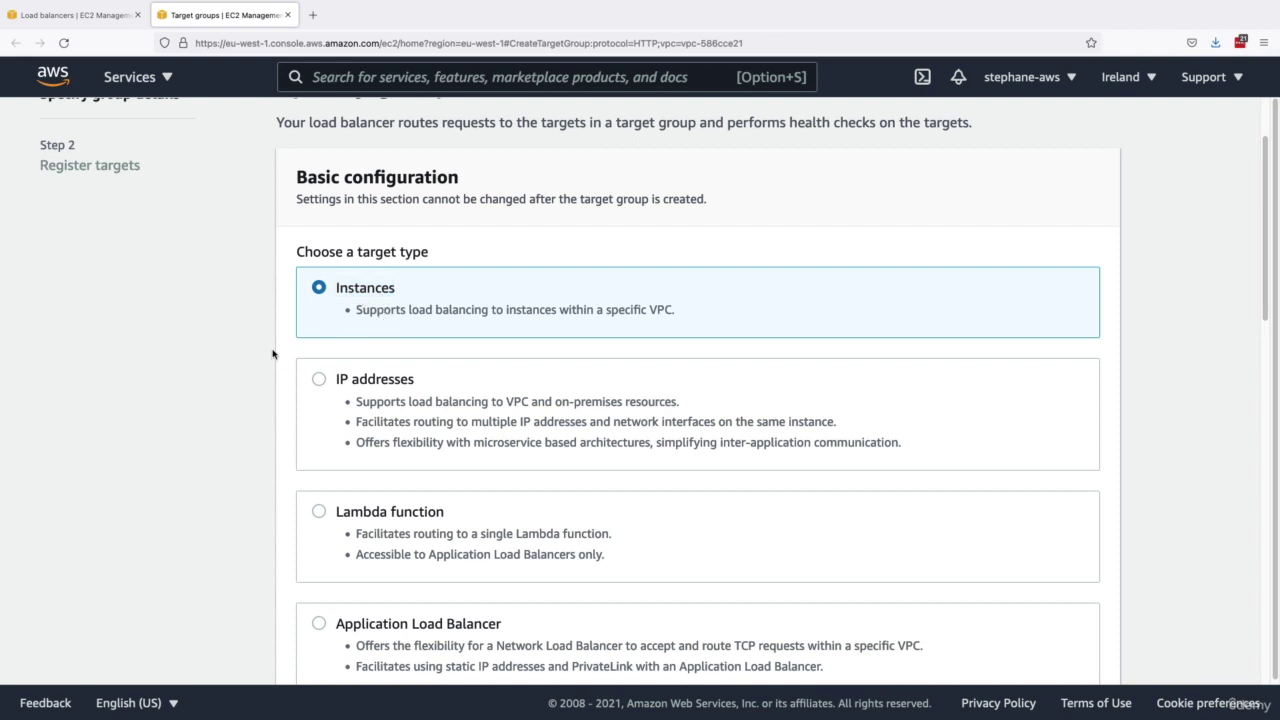
- Name the target group my-first-target-group, keeping HTTP on port 80 and protocol version HTTP1
scroll(854, 220, down, 5)
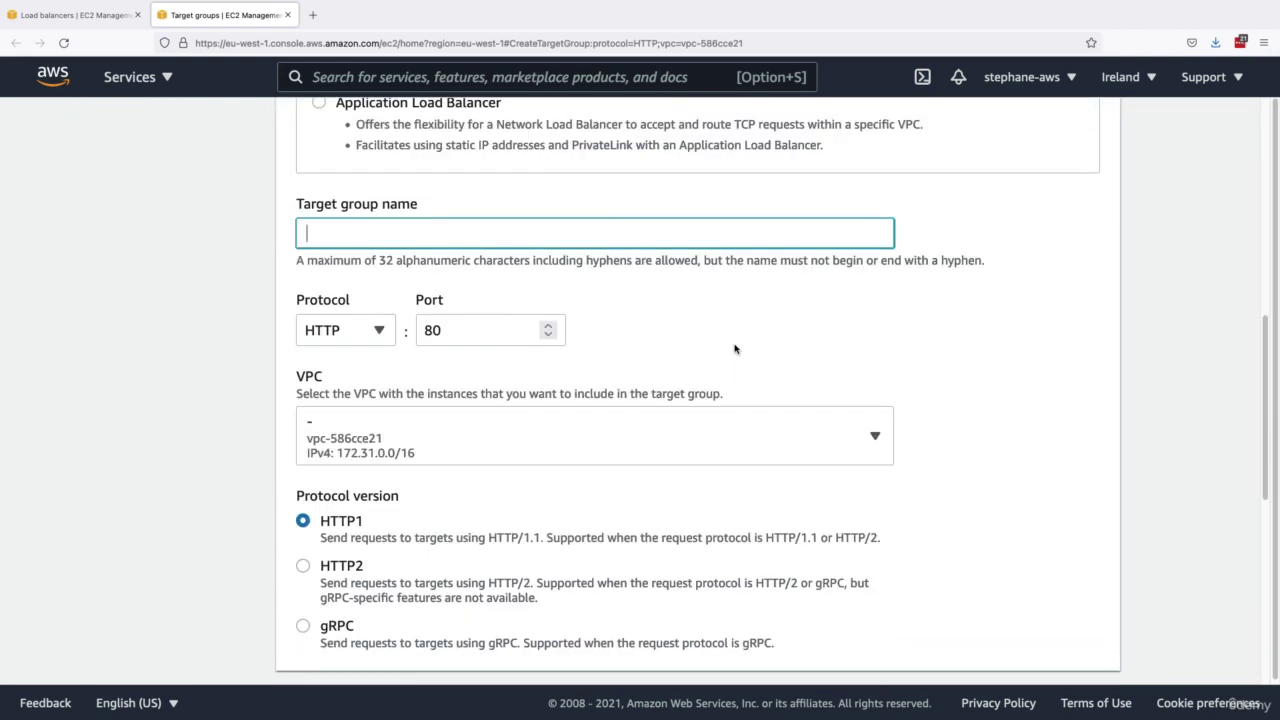
text(my-first-target-group)
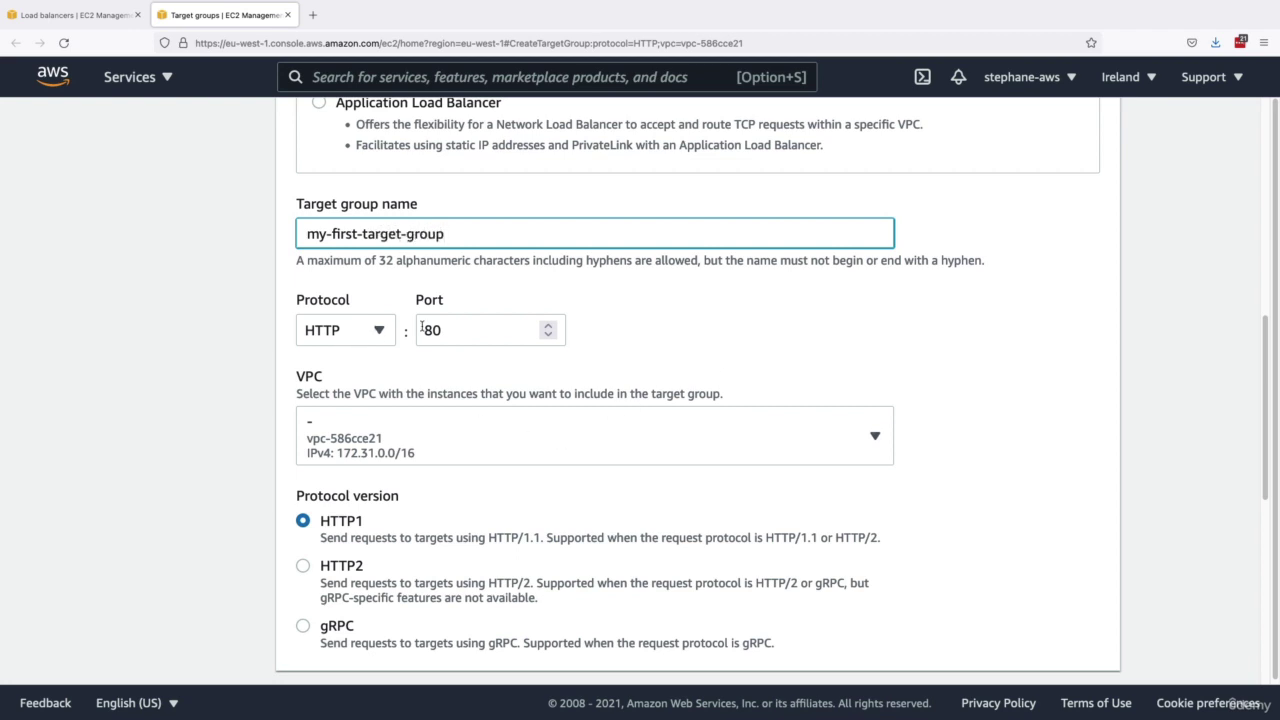
scroll(390, 470, down, 2)
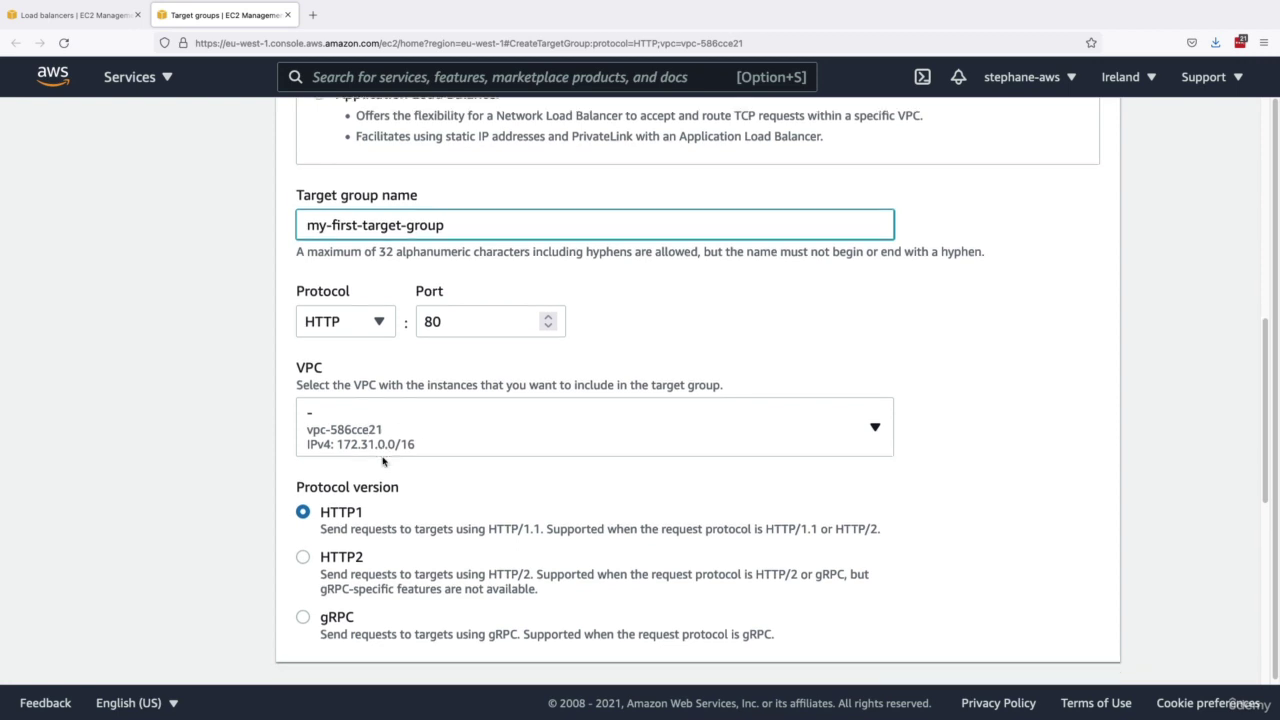
scroll(336, 482, down, 2)
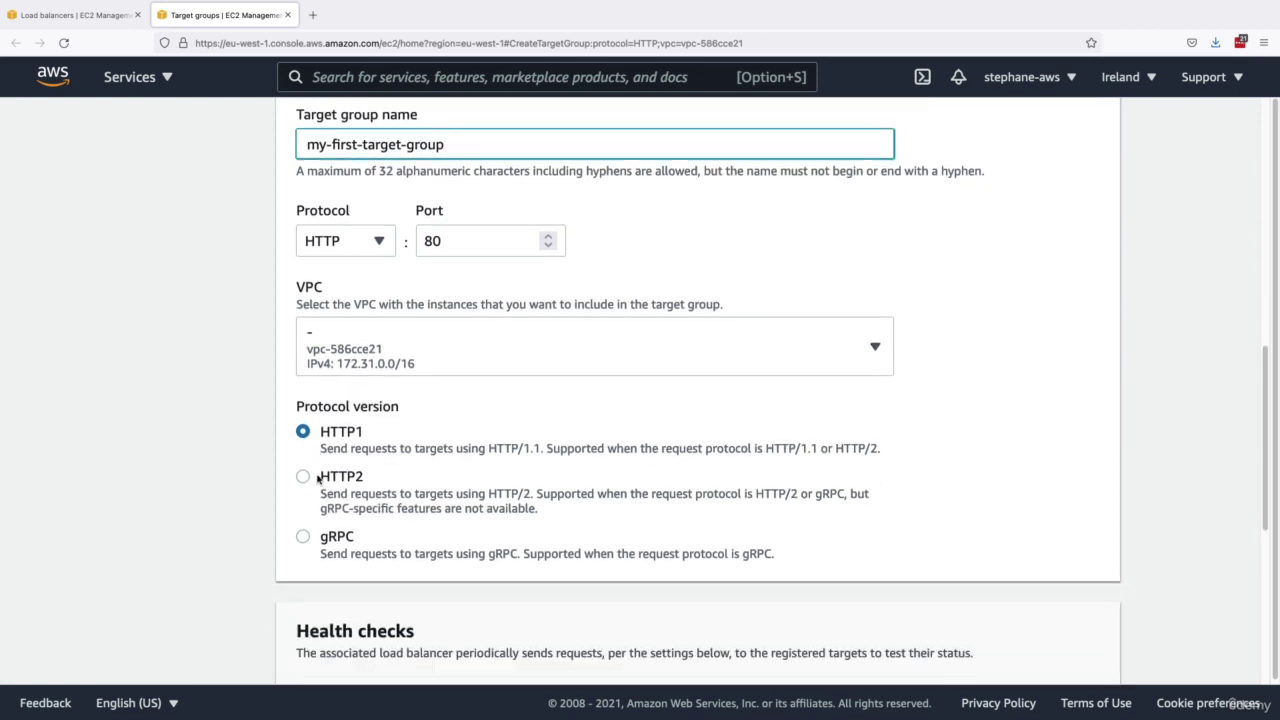
- Expand the advanced health check settings and set the healthy threshold to 3
scroll(340, 472, down, 9)
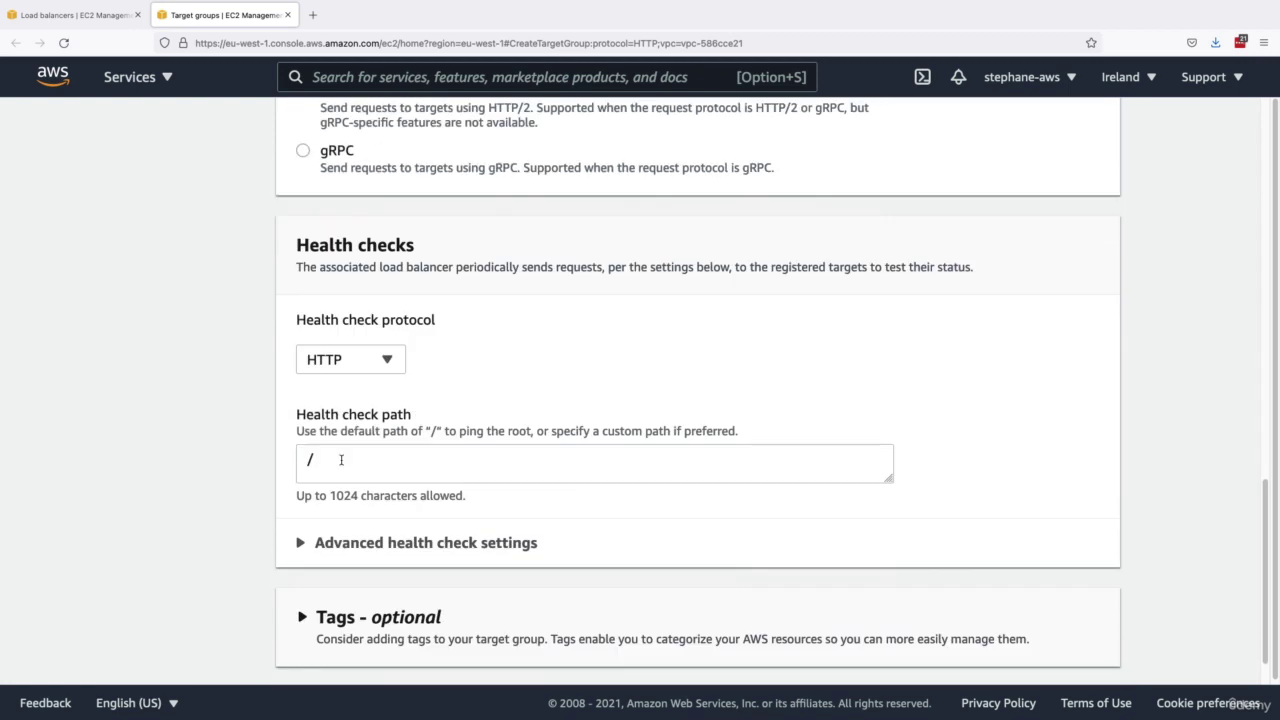
click(400, 542)
scroll(399, 522, down, 4)
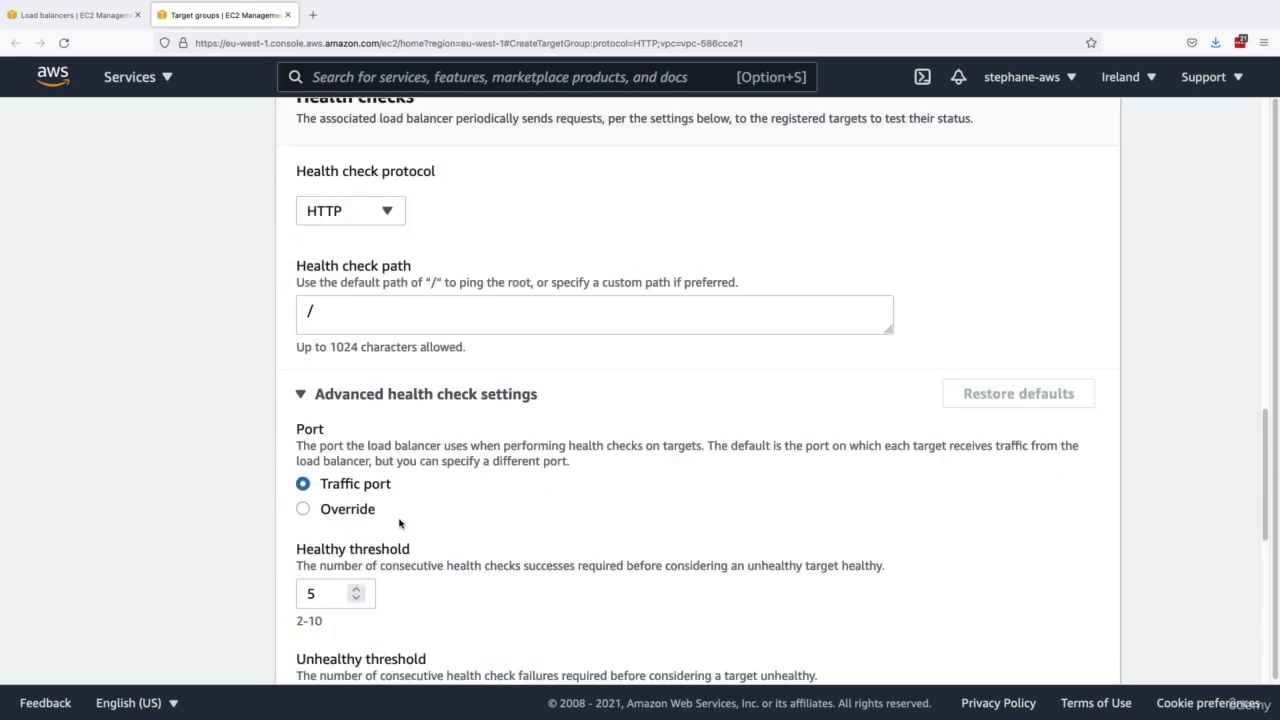
scroll(424, 440, down, 7)
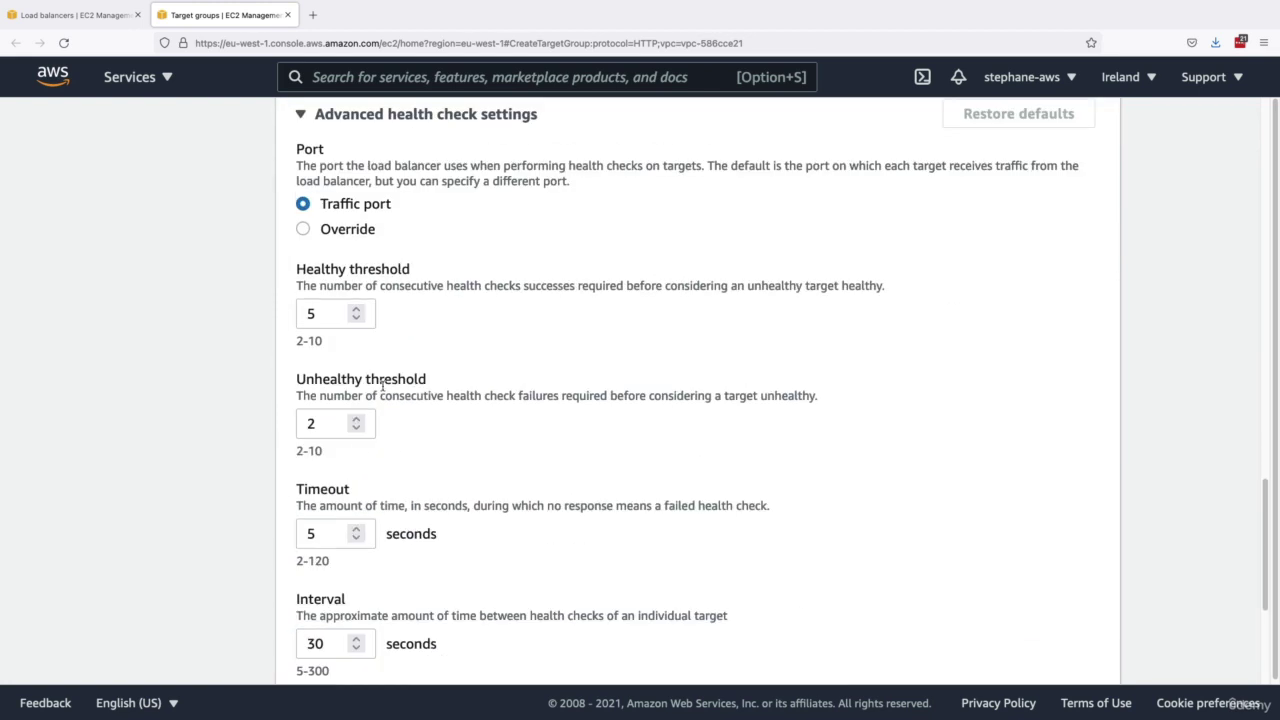
click(355, 309)
click(355, 309)
click(355, 319)
click(355, 319)
click(355, 319)
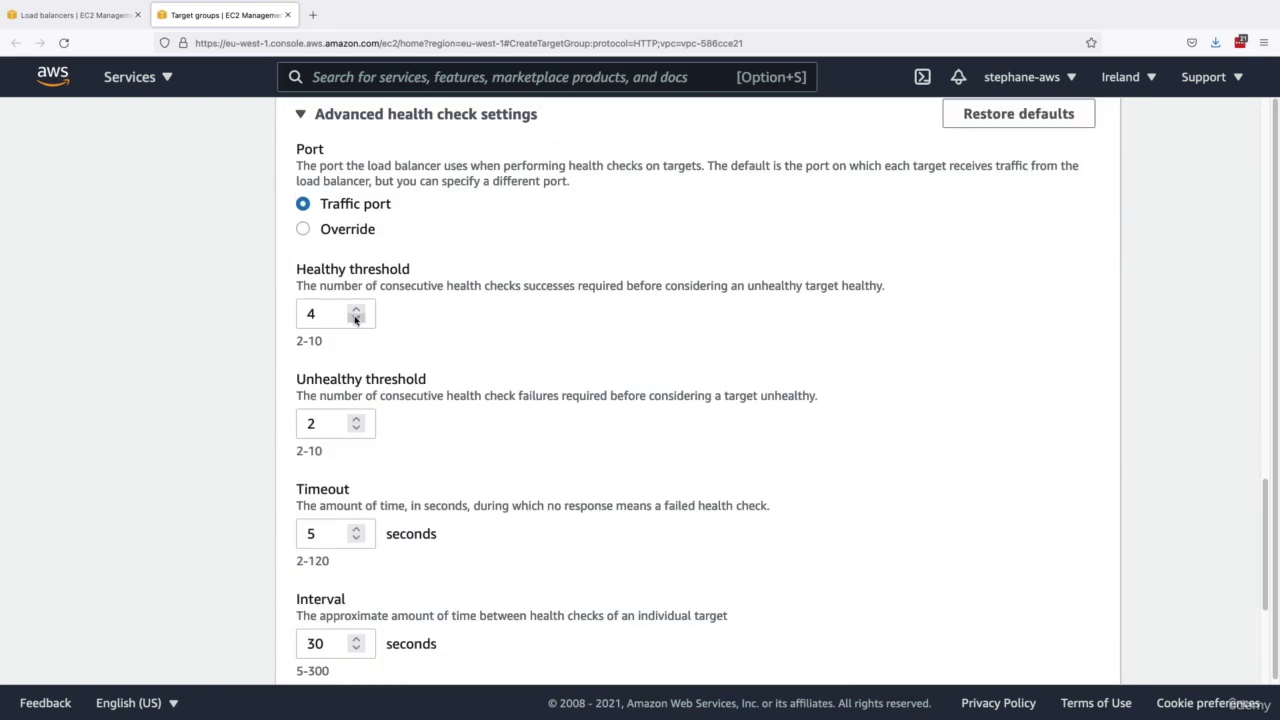
scroll(394, 392, down, 1)
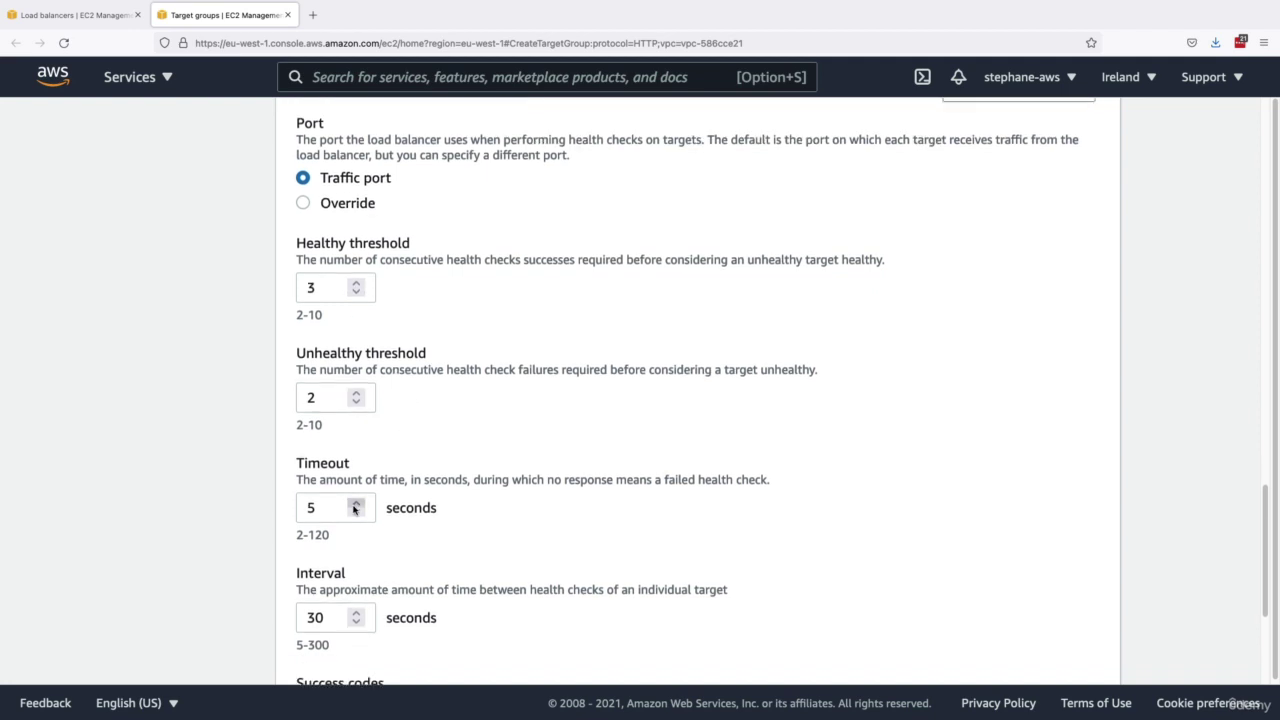
- Set the health check timeout to 4 seconds and the interval to 5 seconds, keeping success code 200
scroll(405, 523, down, 1)
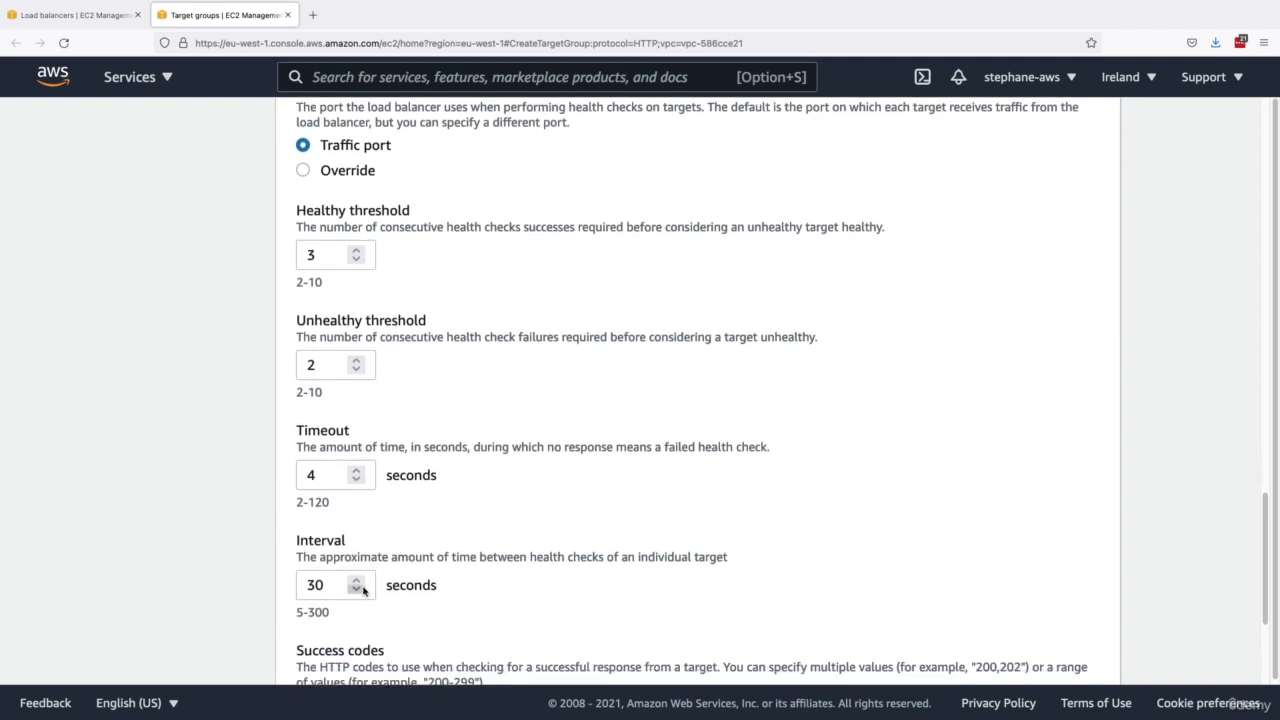
double_click(331, 585)
text(5)
scroll(511, 526, down, 6)
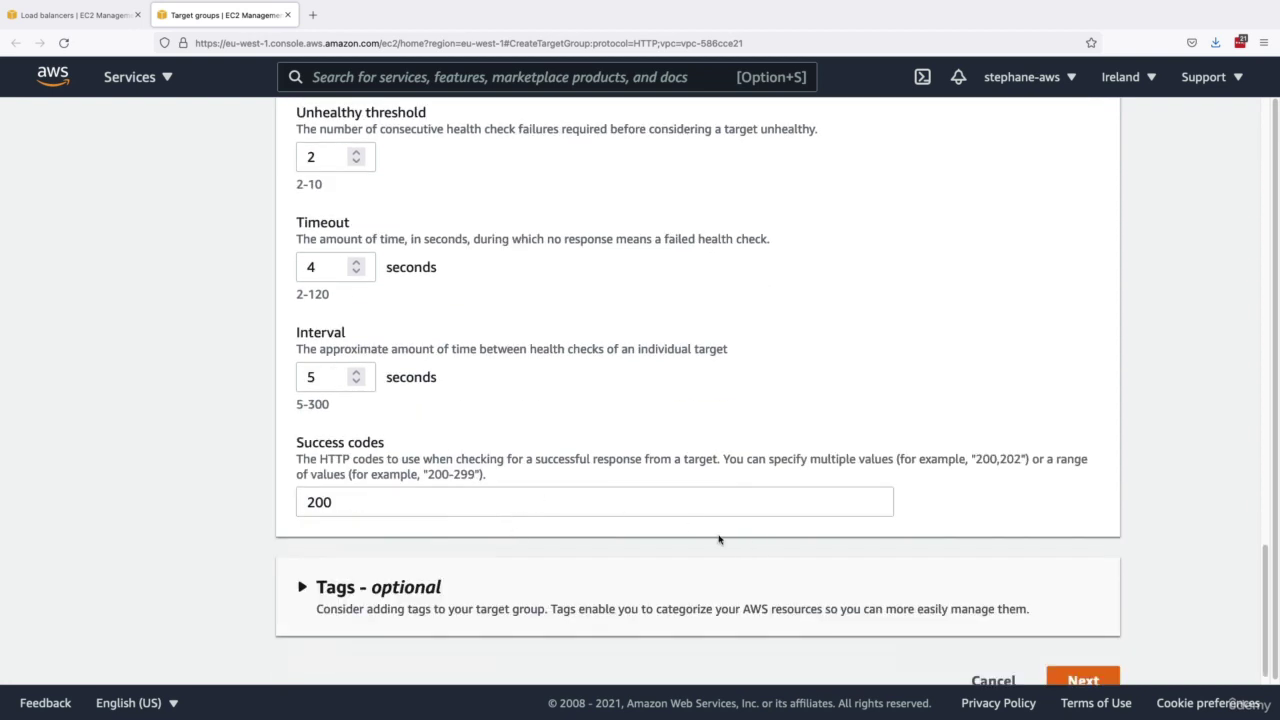
click(344, 502)
click(469, 455)
scroll(525, 503, down, 1)
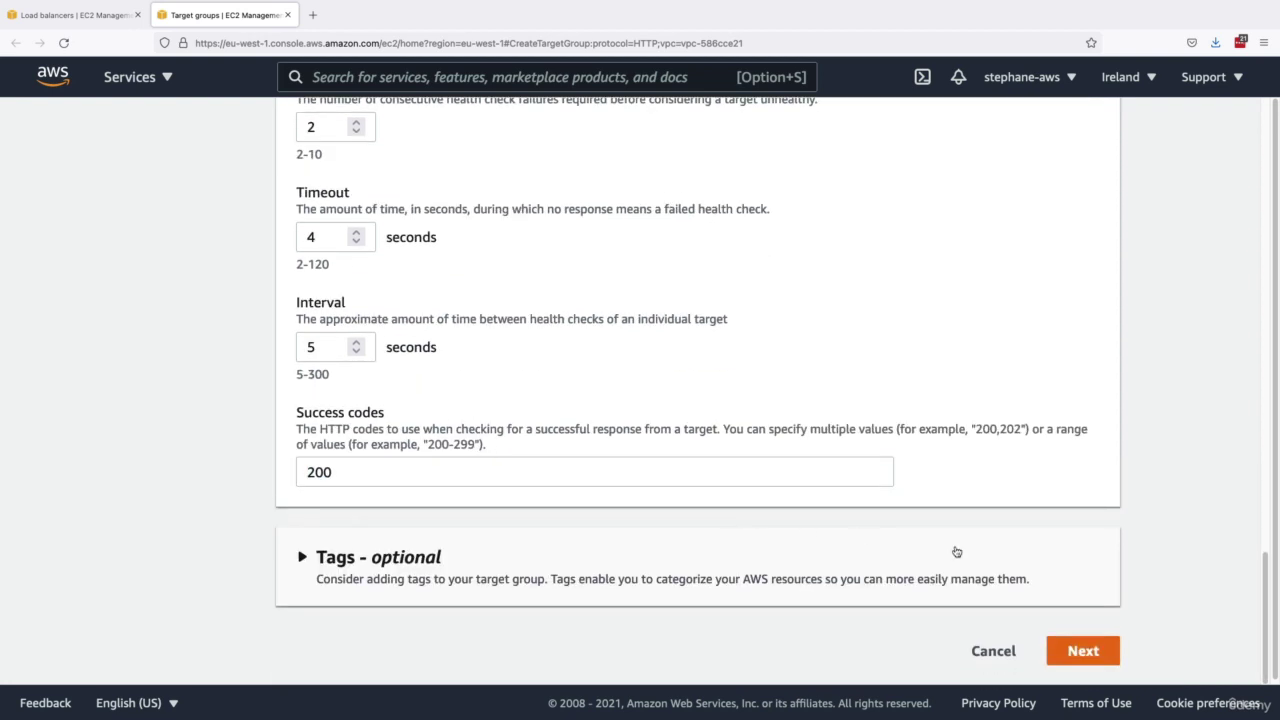
- Proceed to target registration and include instances i-07ce8969437a191ef and i-09982b2f70e490fce as pending targets on port 80
click(1076, 652)
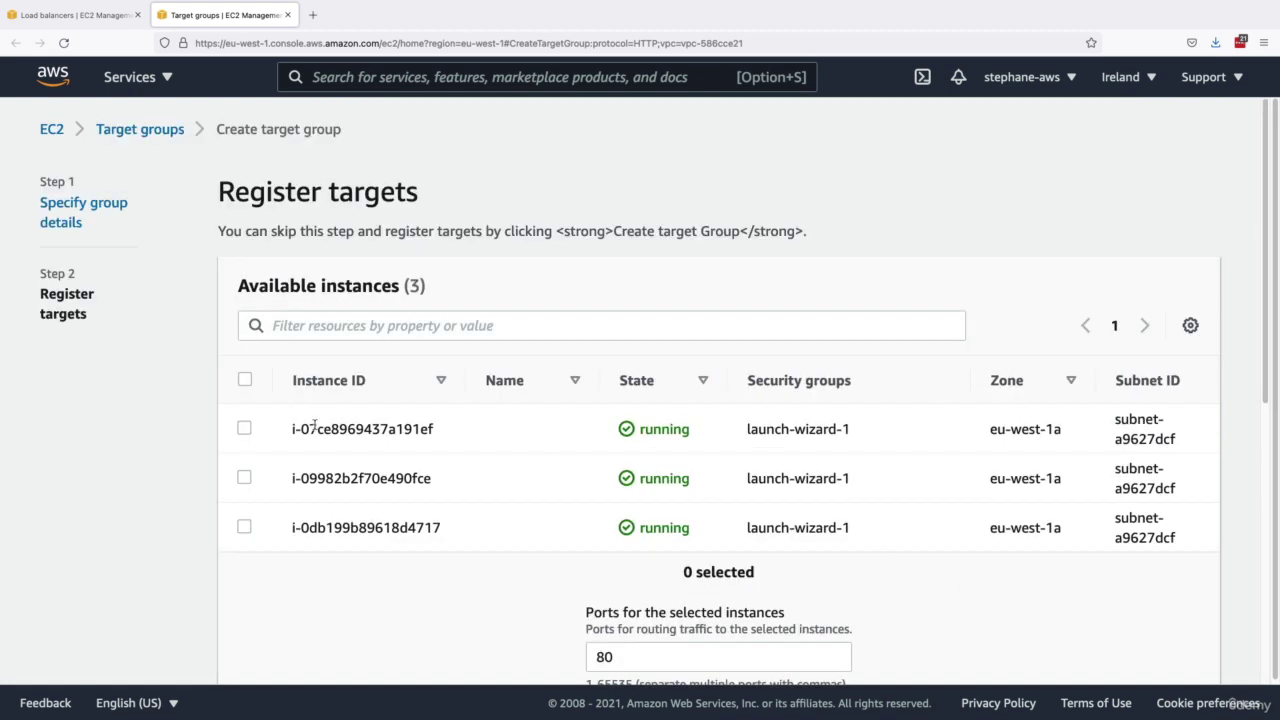
click(243, 429)
click(244, 478)
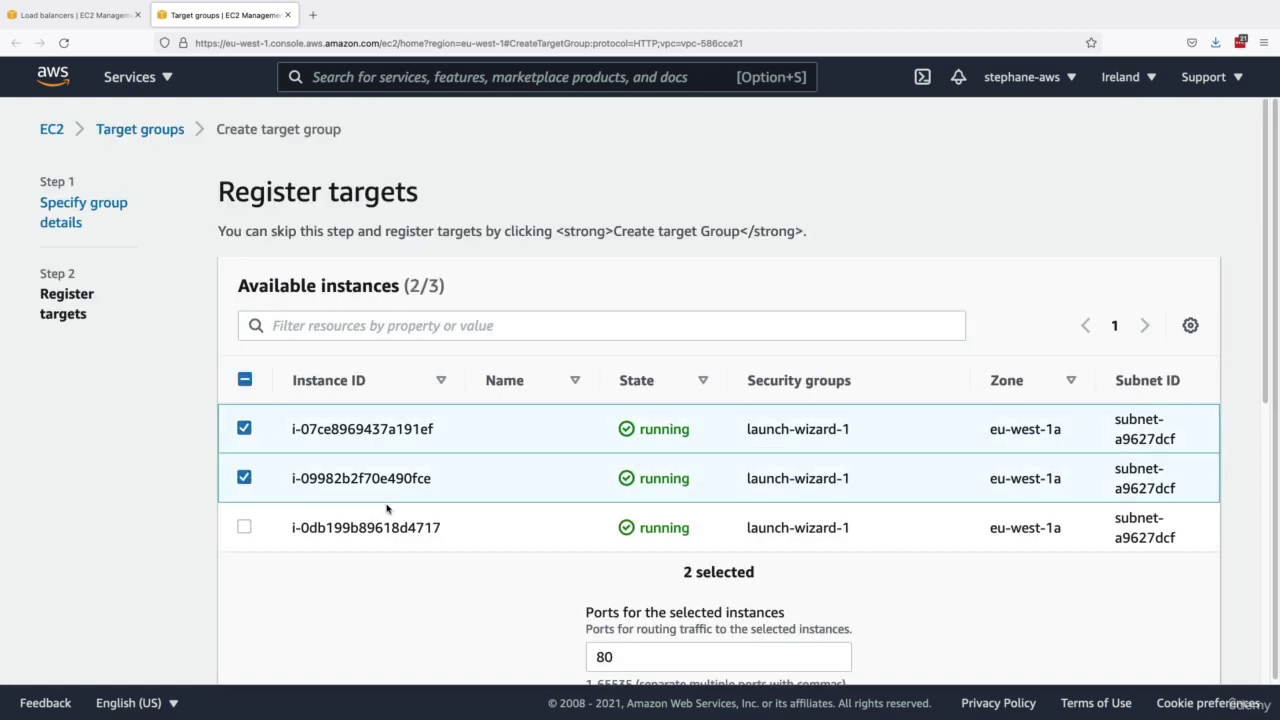
scroll(422, 484, down, 2)
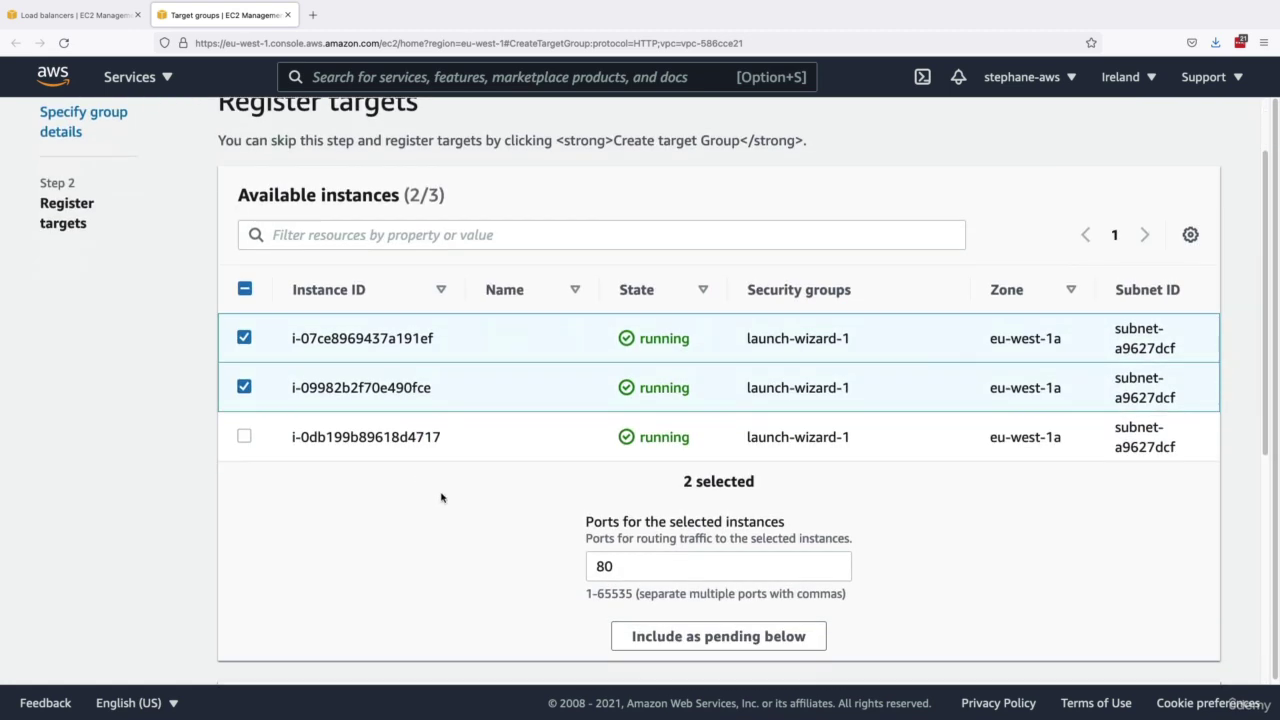
click(616, 626)
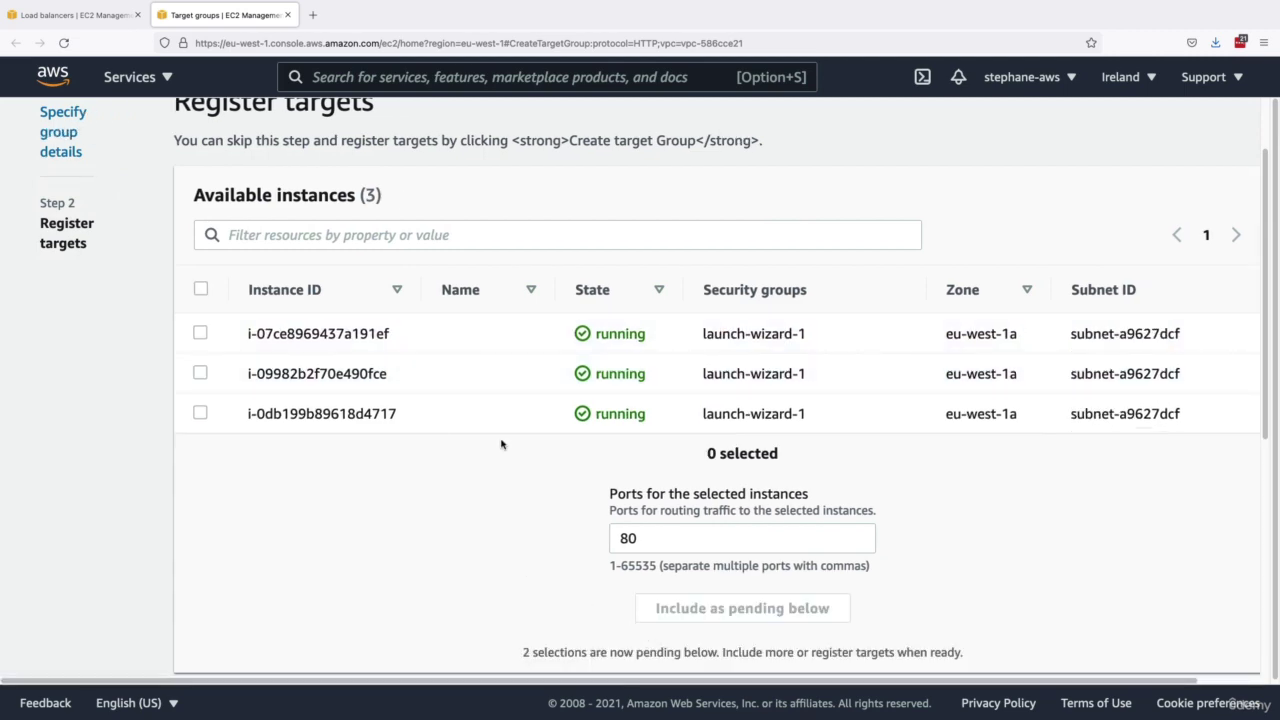
scroll(448, 463, down, 7)
drag(210, 385, 331, 383)
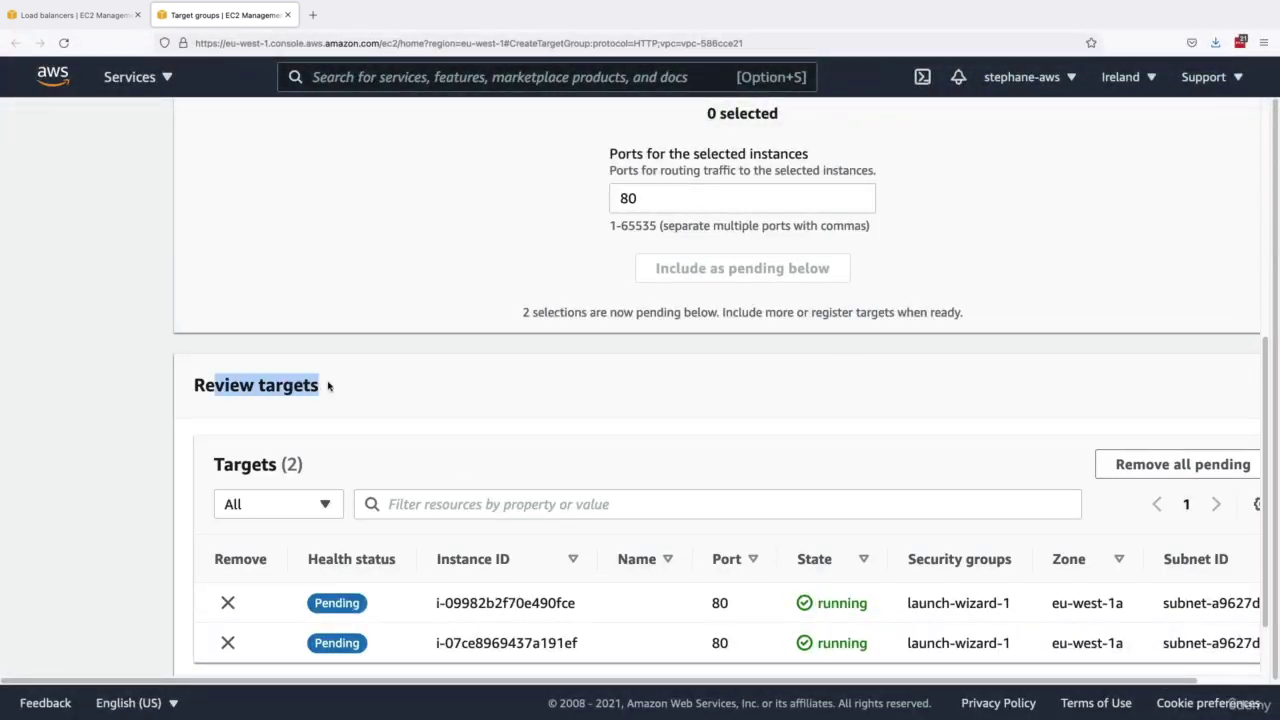
- Review the two pending targets and create the my-first-target-group target group
click(234, 462)
scroll(340, 463, up, 8)
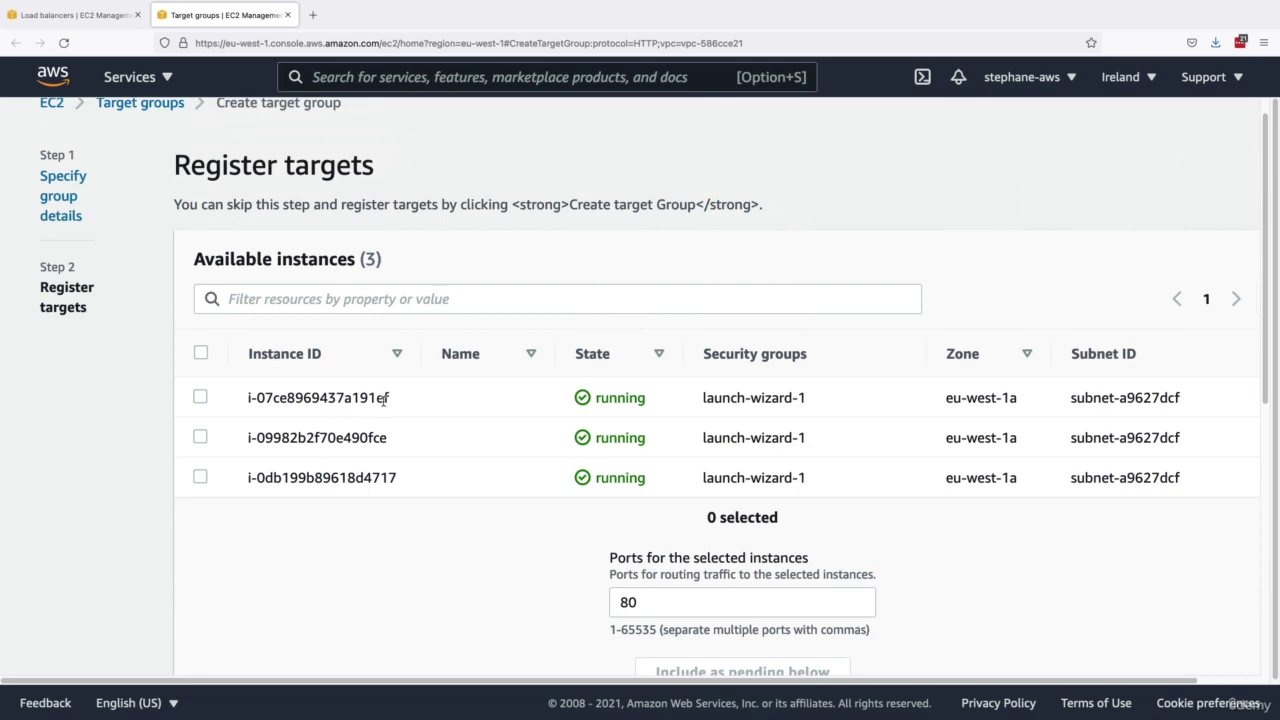
scroll(383, 400, down, 10)
click(1200, 636)
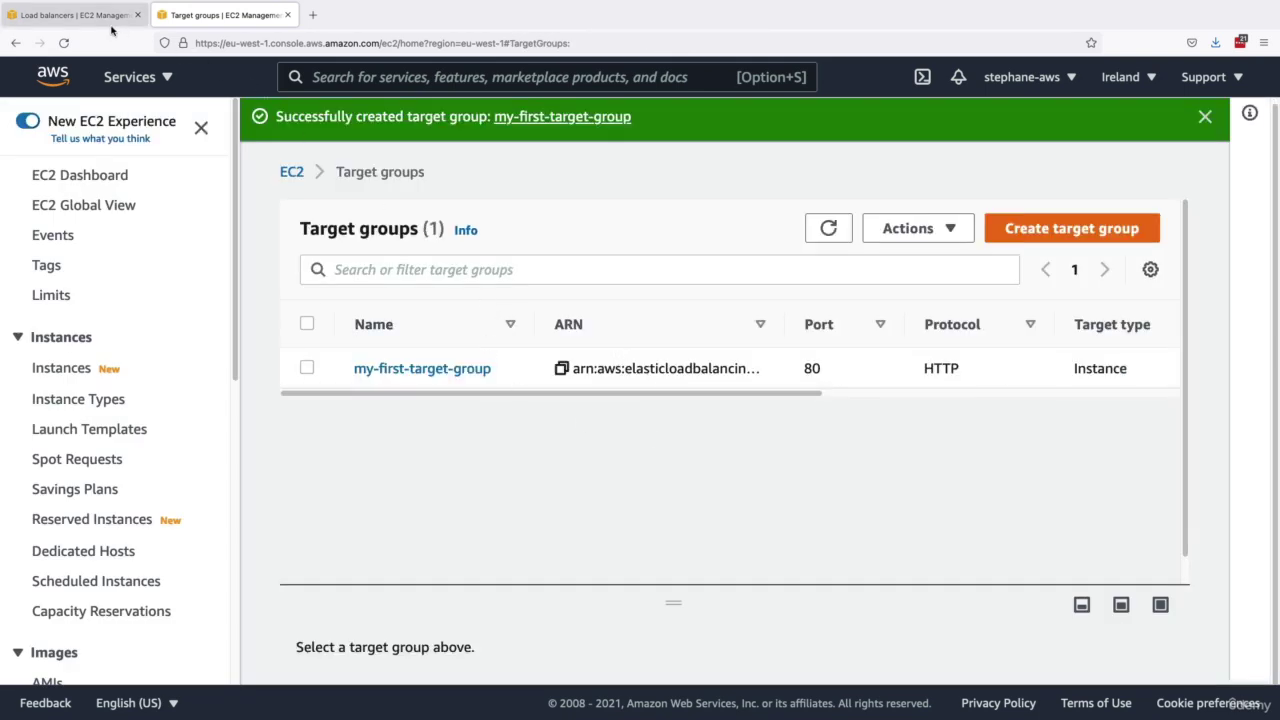
- Return to the load balancer form, refresh the target groups, and forward the HTTP:80 listener to my-first-target-group
click(111, 27)
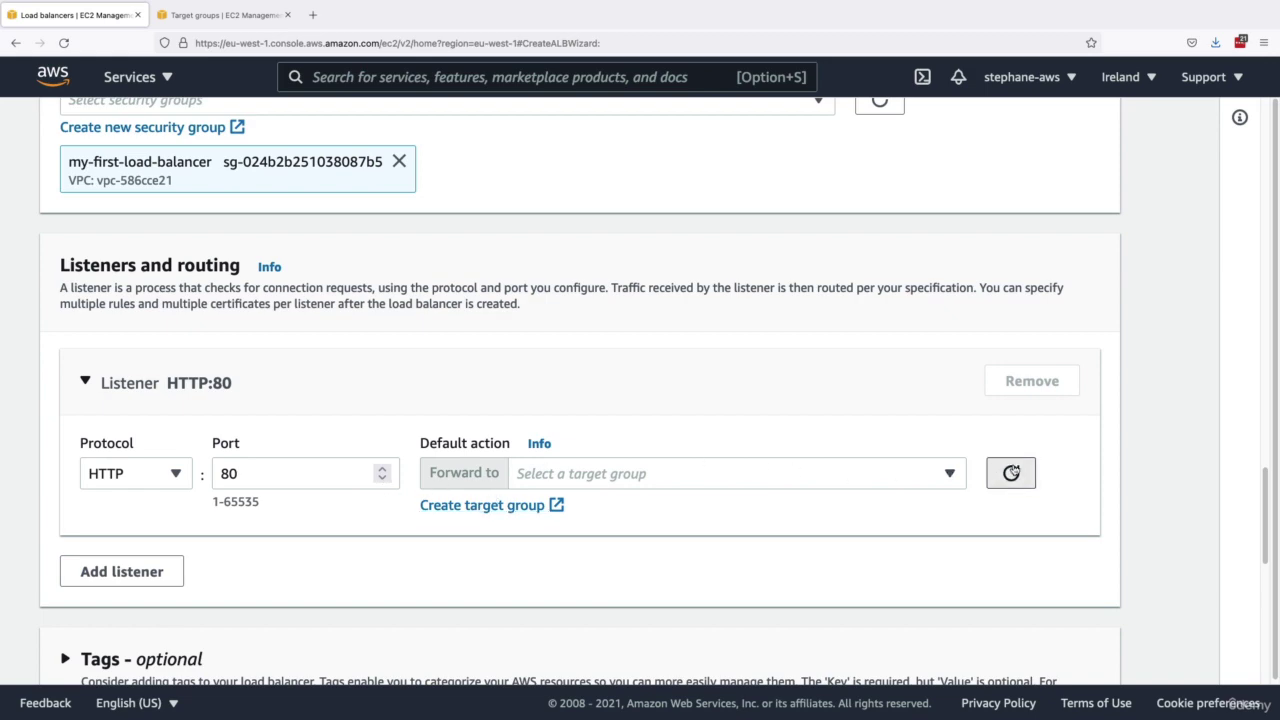
click(909, 473)
click(724, 549)
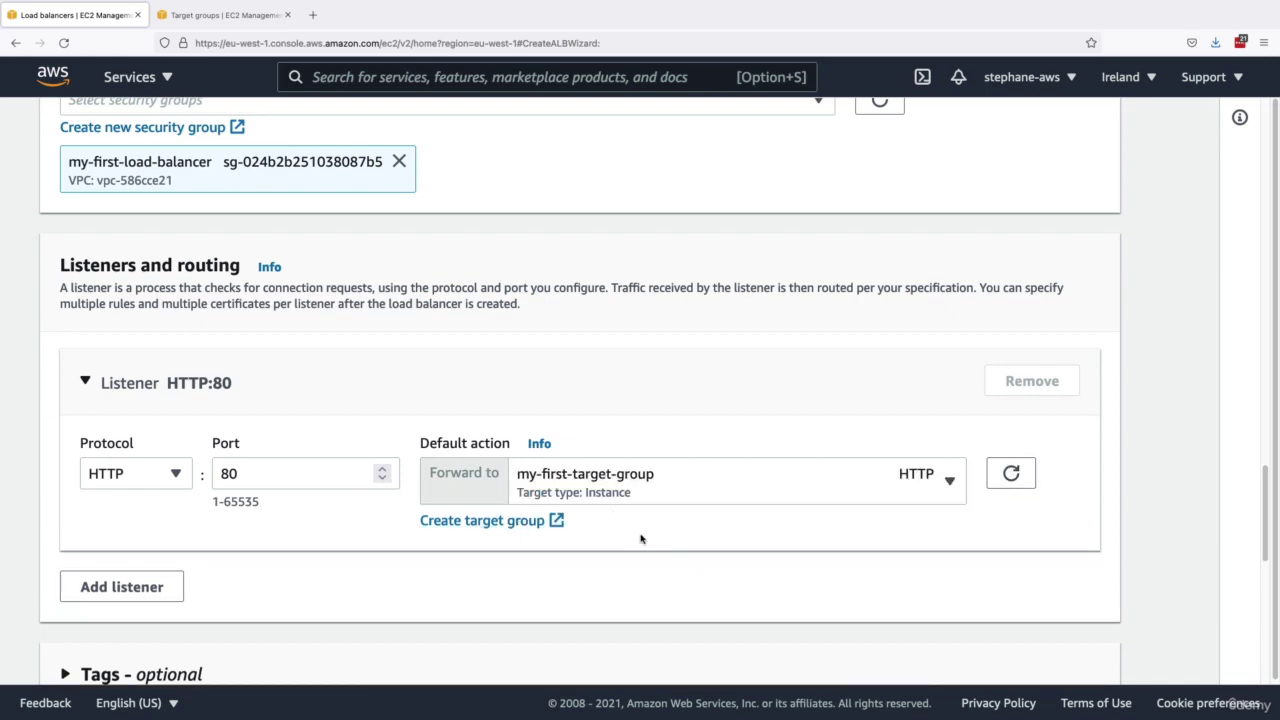
- Review the DemoALB summary for scheme, security group, network mapping and listener routing, and create the load balancer
scroll(641, 539, down, 5)
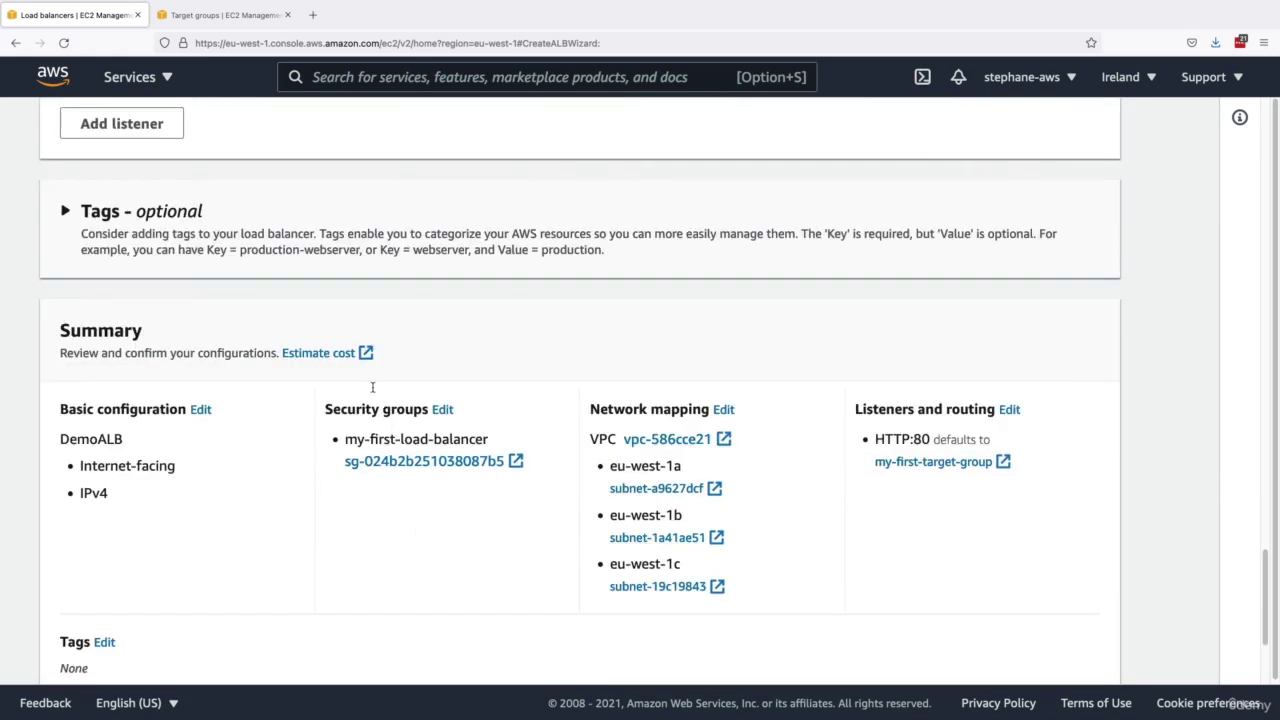
drag(71, 438, 156, 464)
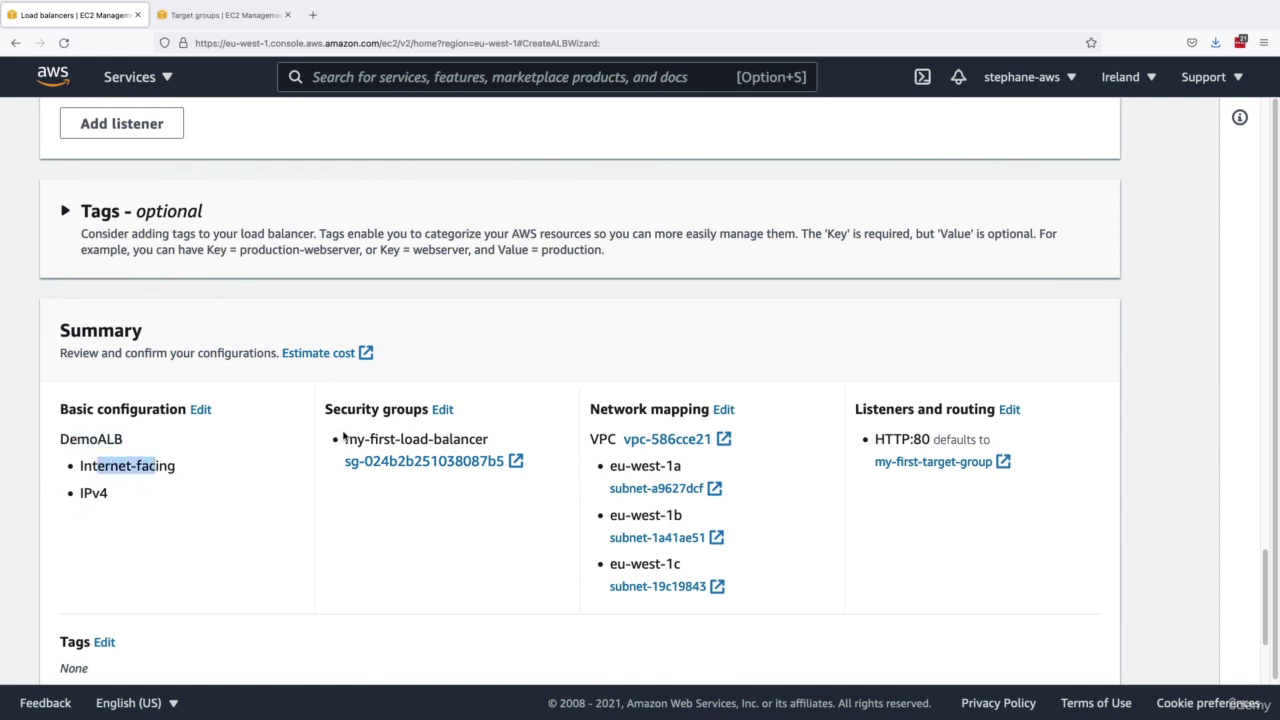
triple_click(430, 438)
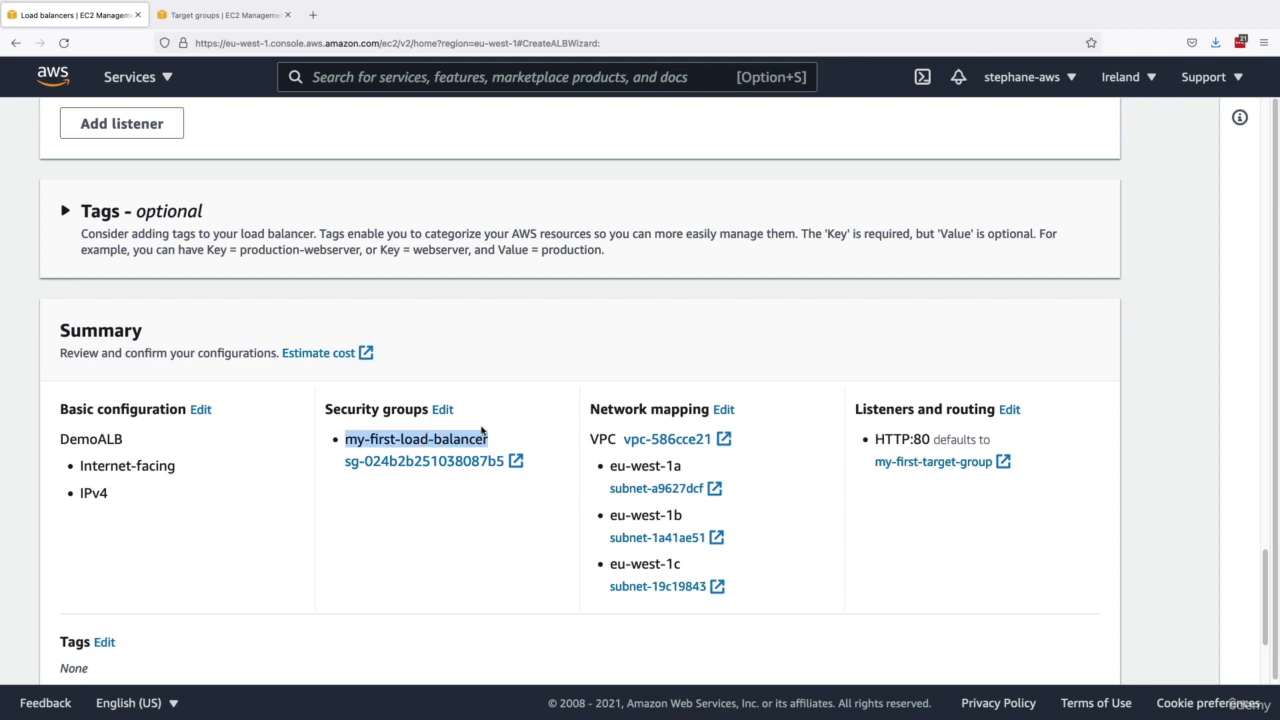
click(593, 438)
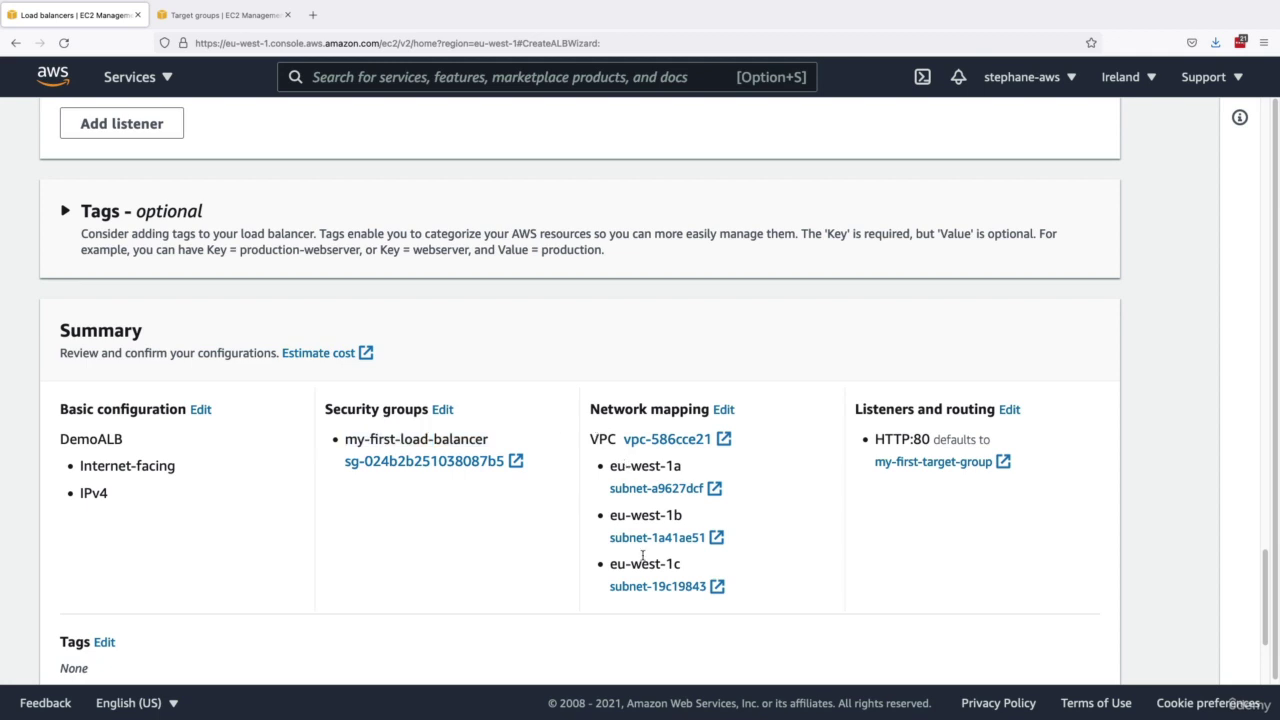
drag(875, 439, 935, 440)
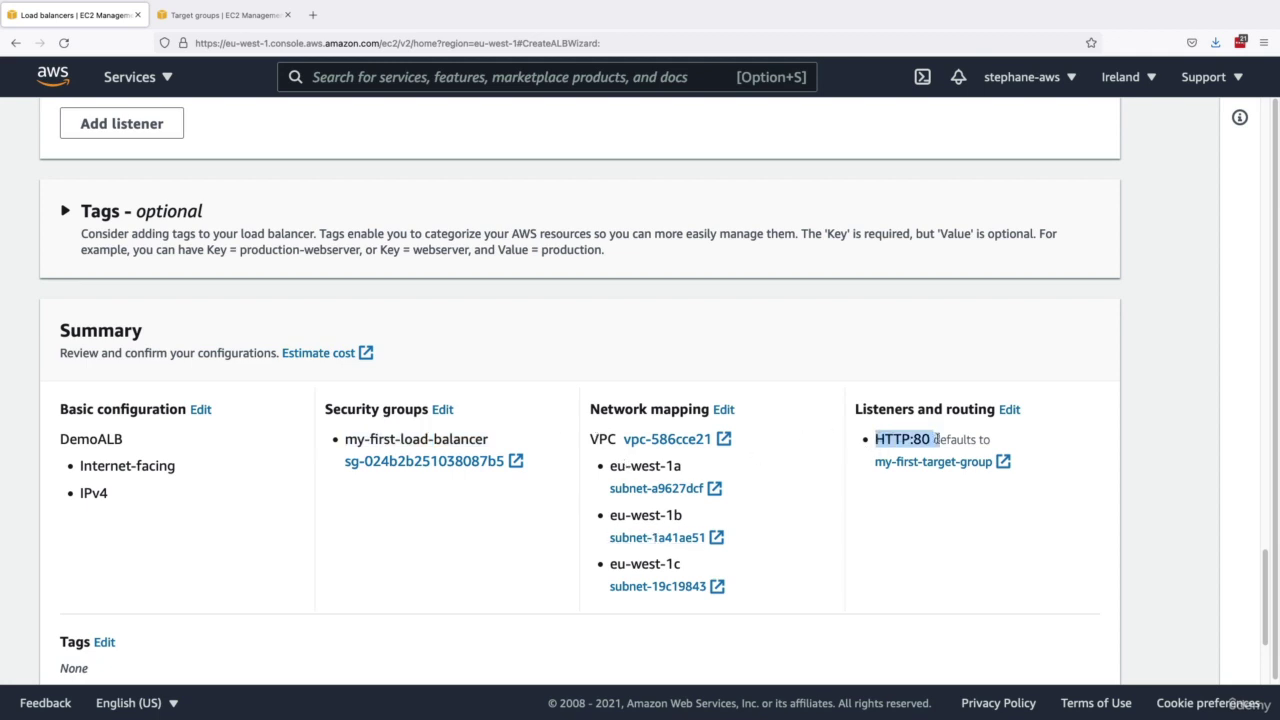
scroll(912, 468, down, 5)
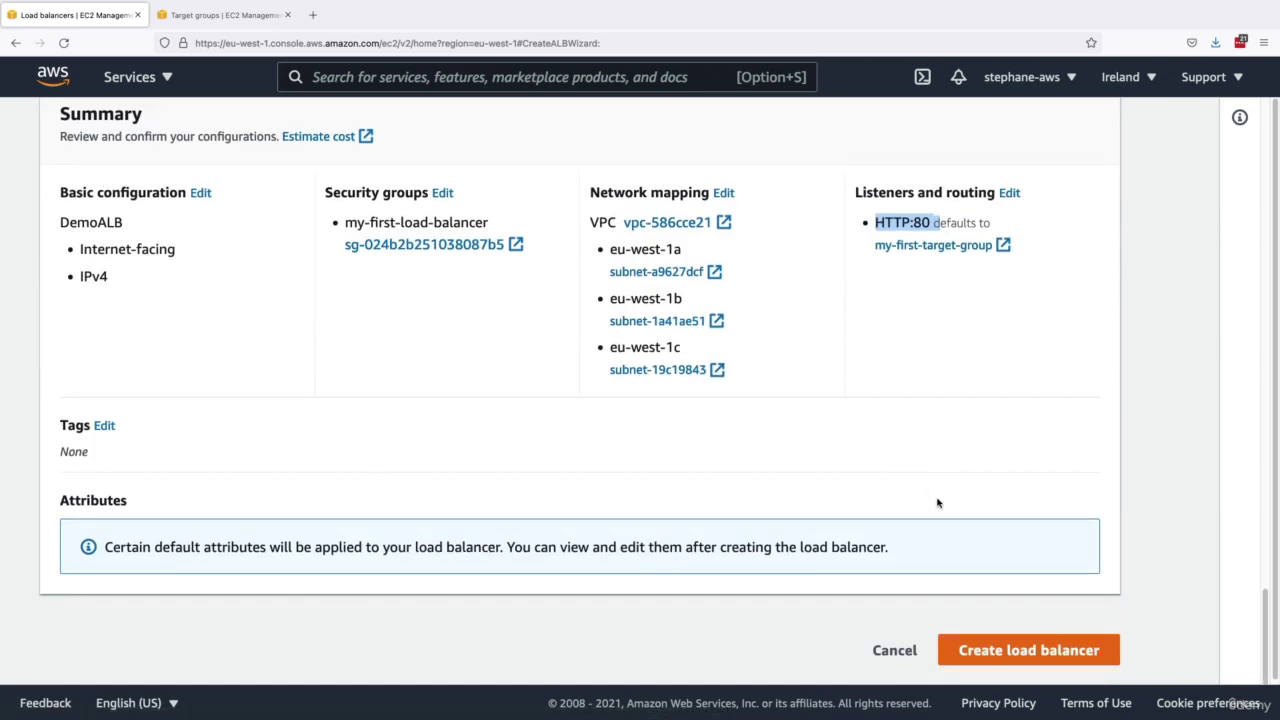
click(1024, 650)
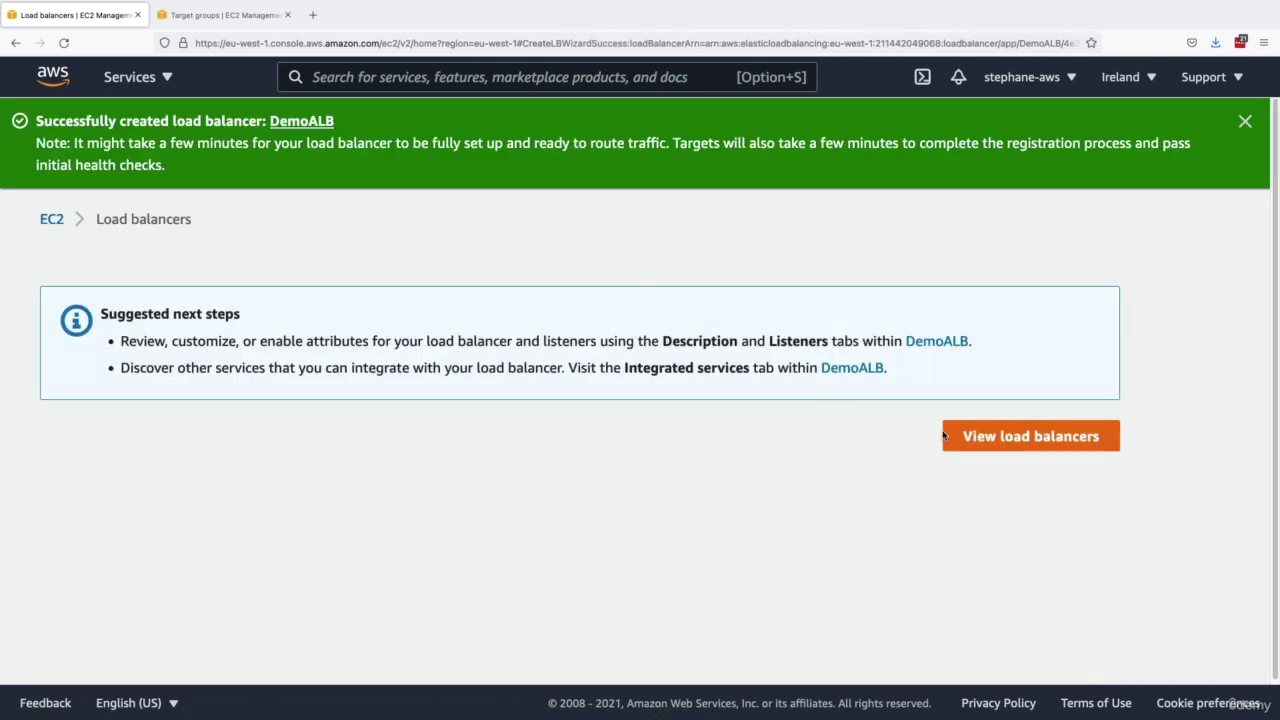
- View the load balancers, copy DemoALB's DNS name from its description, and load it in a new browser tab
click(945, 436)
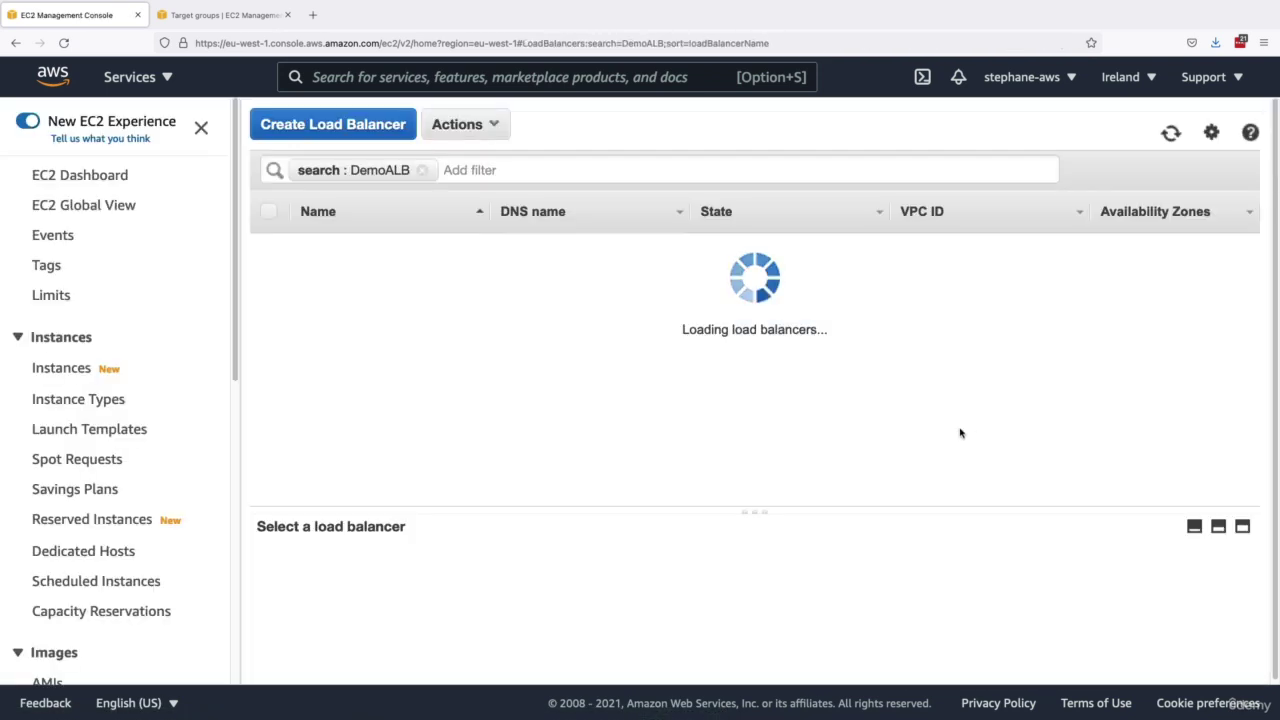
drag(752, 446, 752, 342)
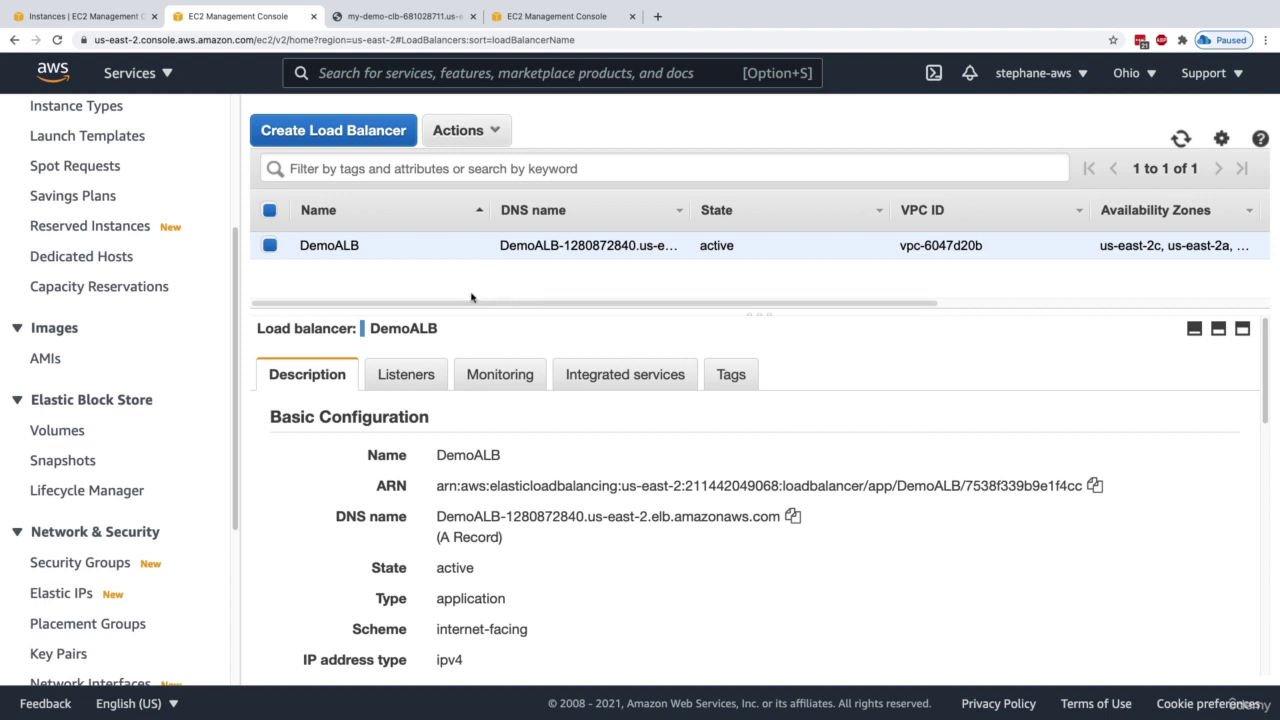
click(792, 516)
key(ctrl+t)
key(ctrl+v)
key(Return)
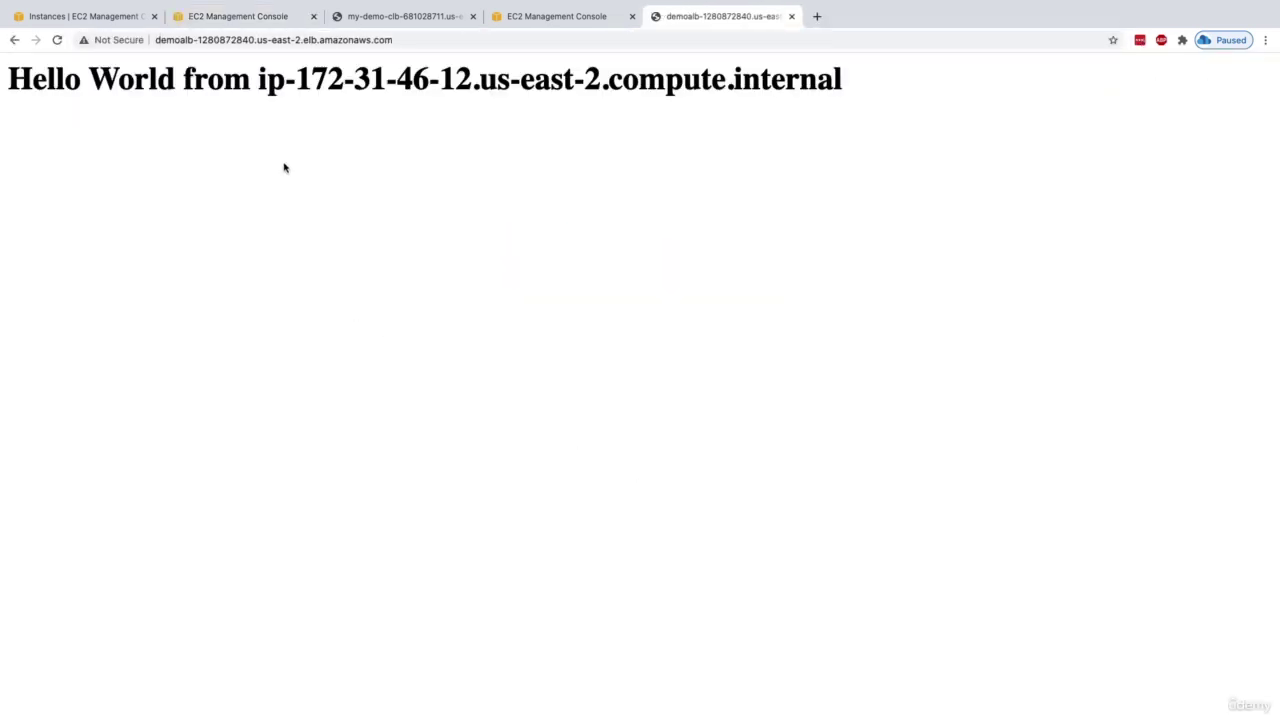
- Examine which instance answers at the DemoALB address, reloading the page repeatedly to check the load balancing
drag(260, 84, 490, 80)
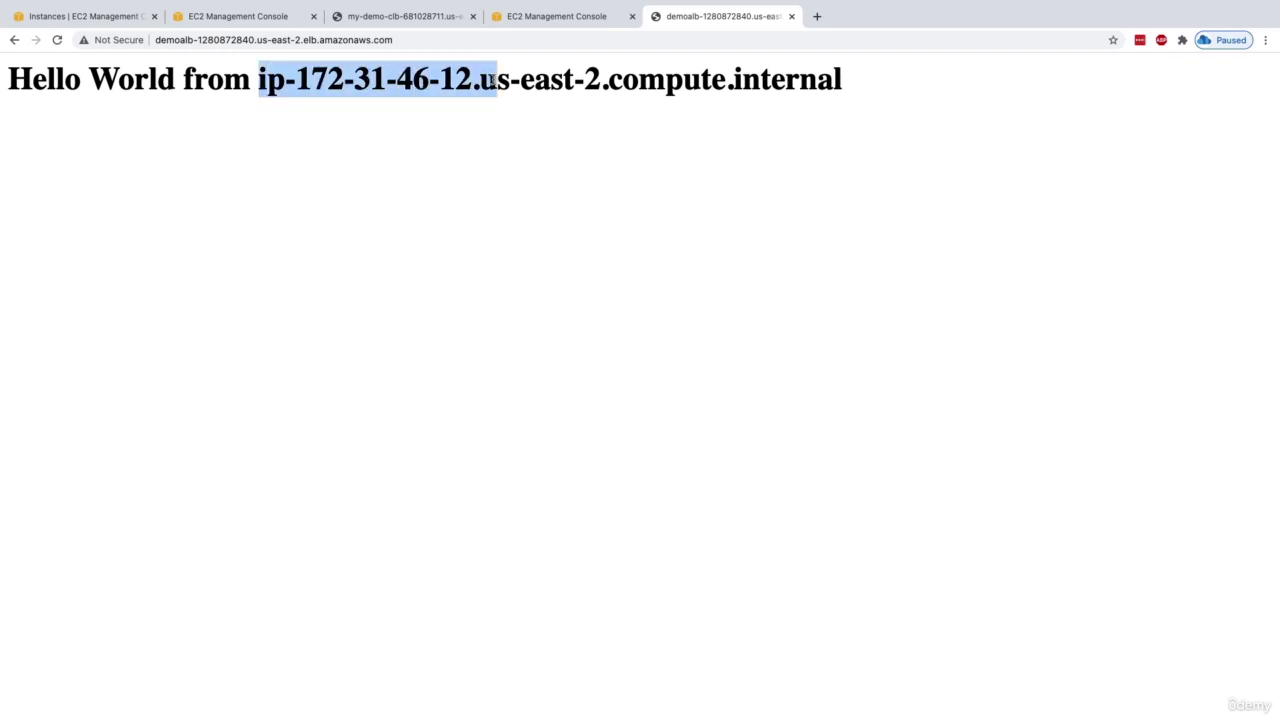
click(232, 77)
click(57, 40)
click(57, 40)
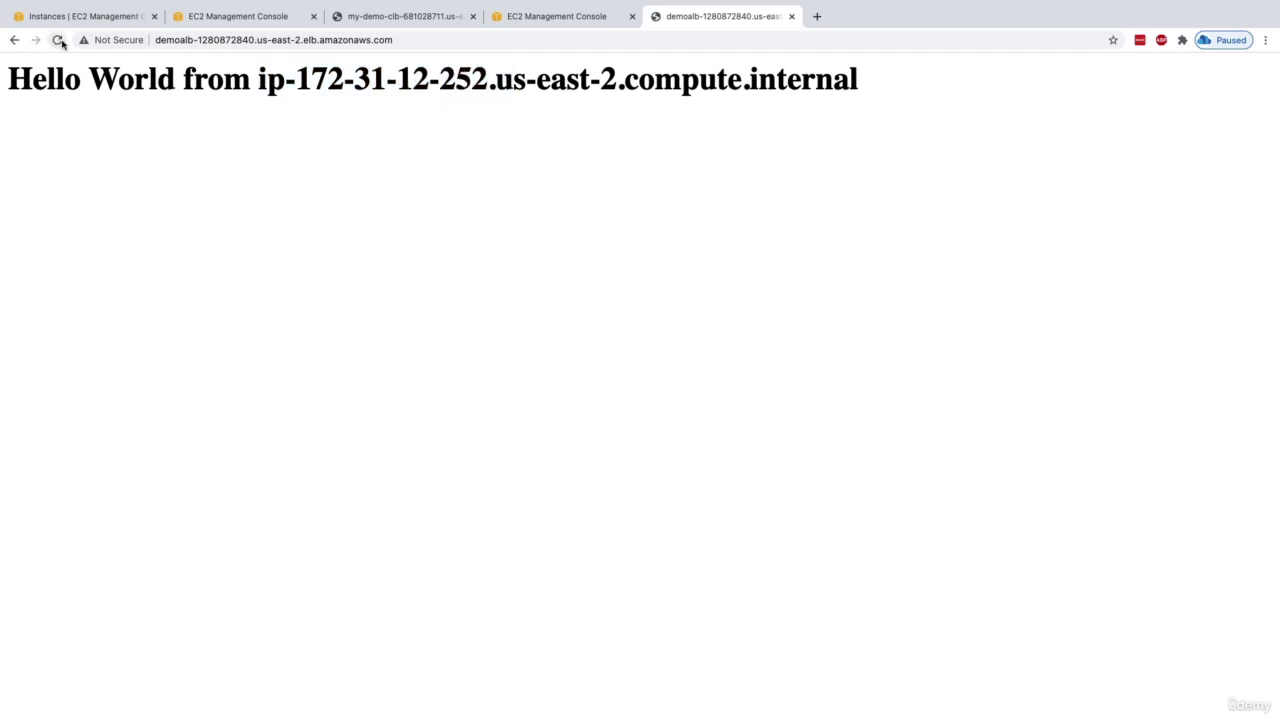
click(57, 40)
click(57, 40)
click(58, 40)
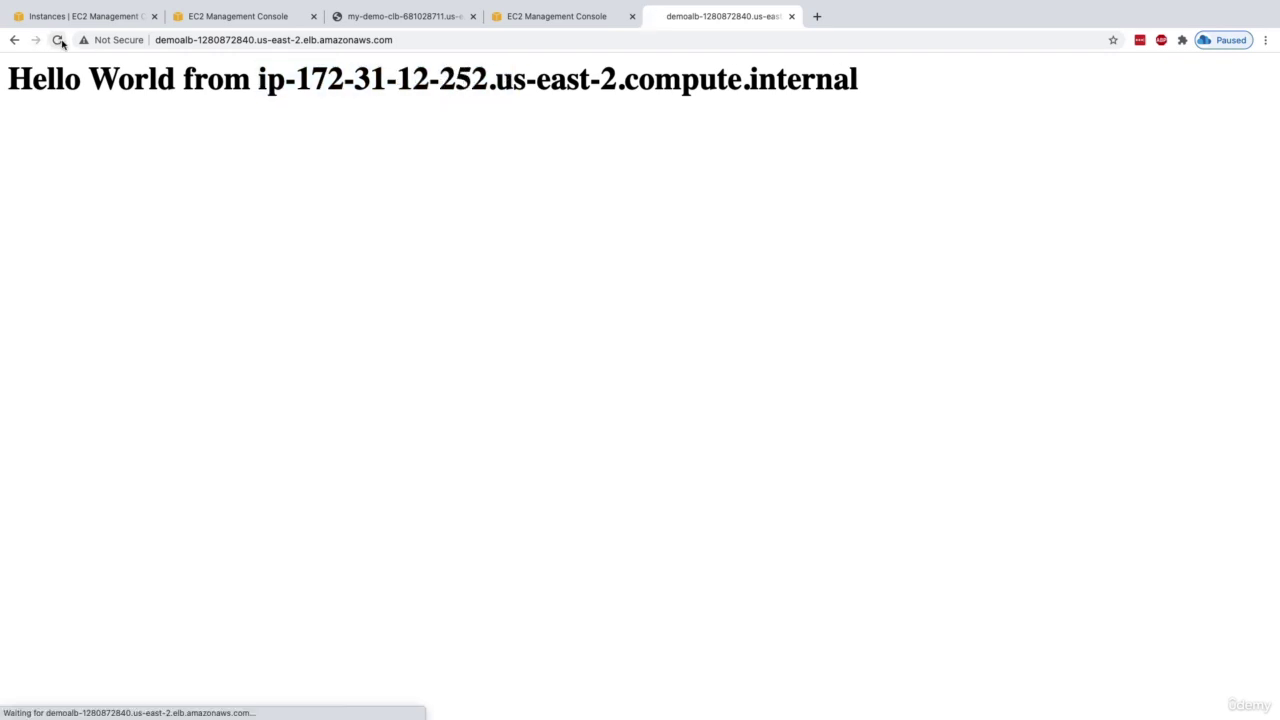
click(58, 40)
click(58, 40)
click(58, 40)
click(58, 40)
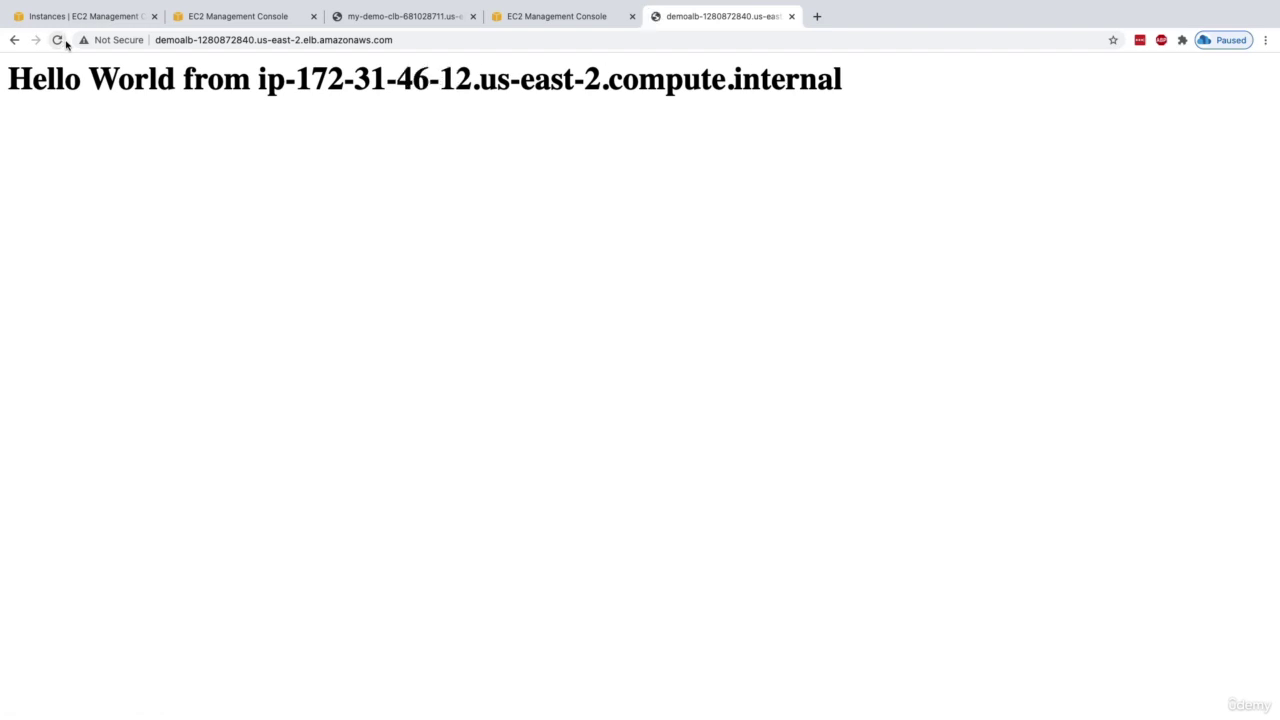
click(58, 40)
- Return to the DemoALB console page and open the Target Groups page in a new browser tab
key(super+2)
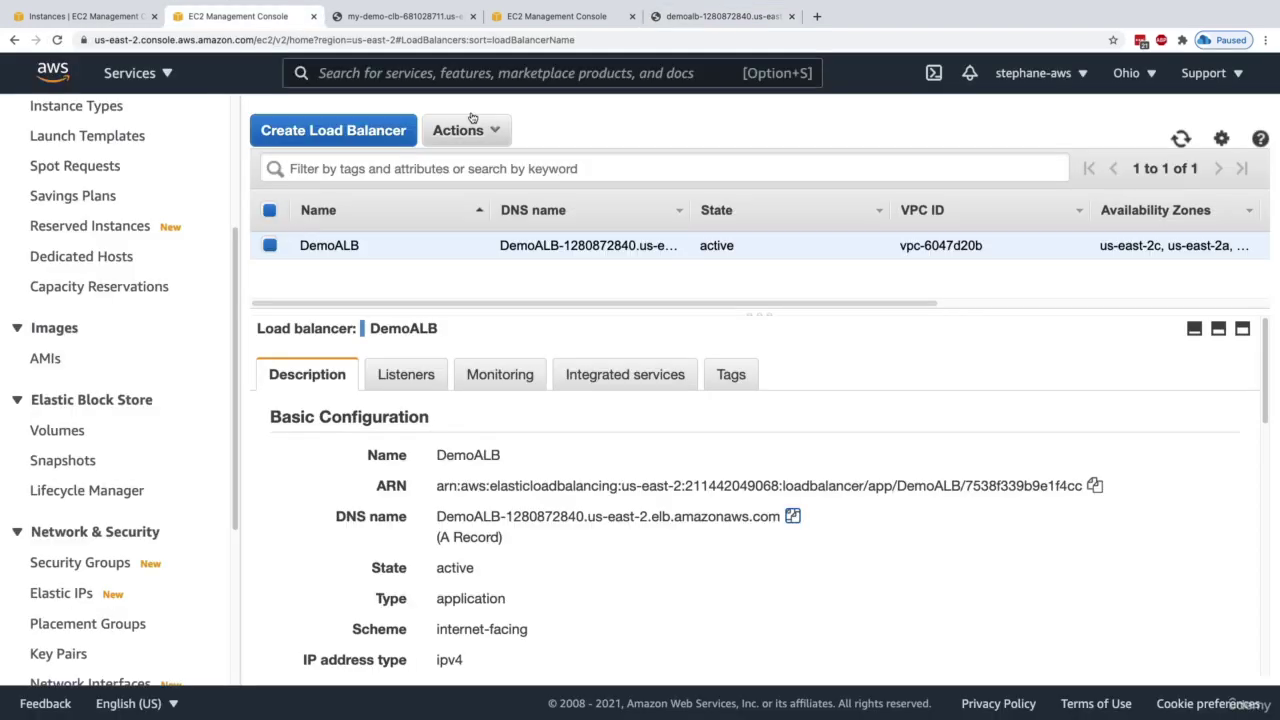
double_click(350, 247)
click(370, 259)
scroll(194, 434, down, 5)
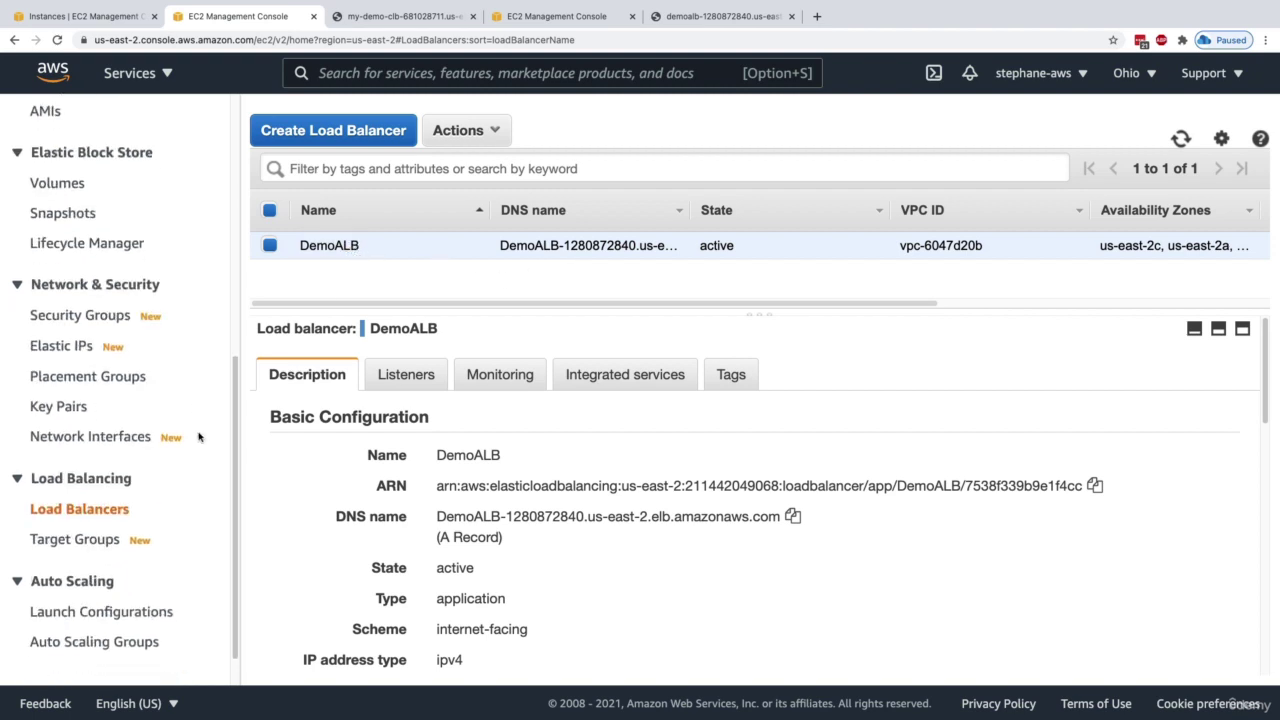
super+click(106, 495)
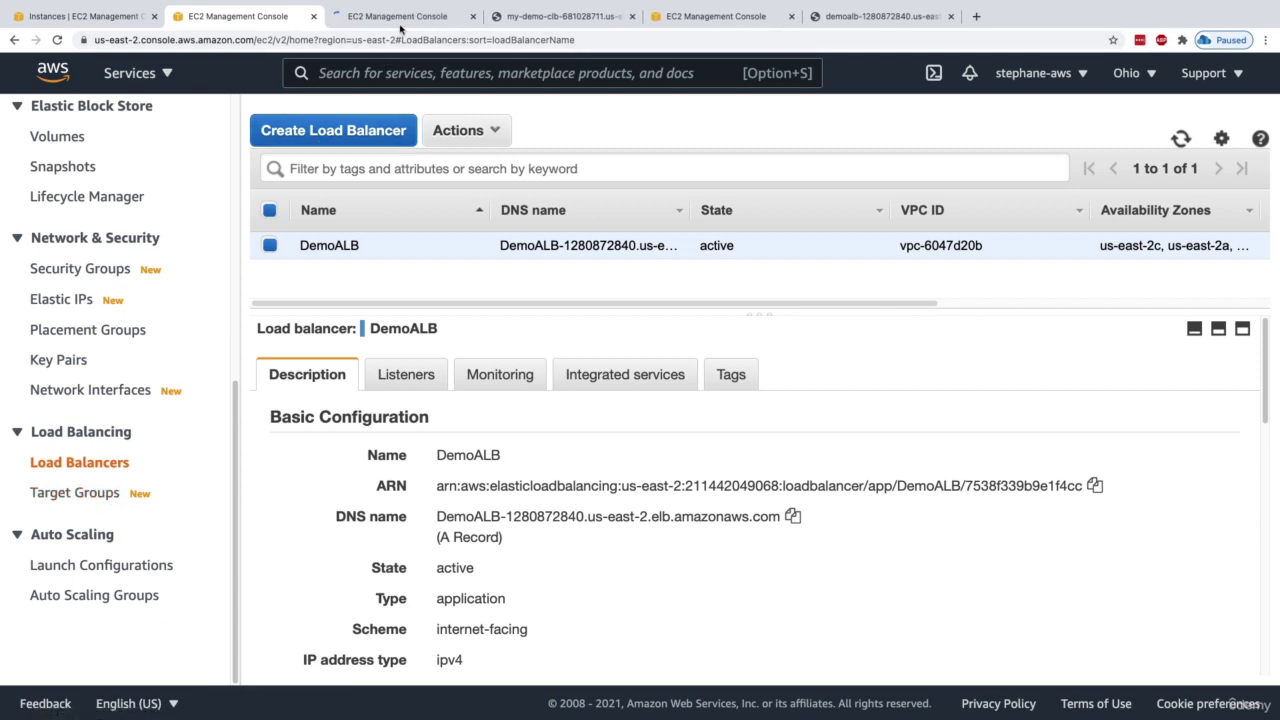
click(400, 16)
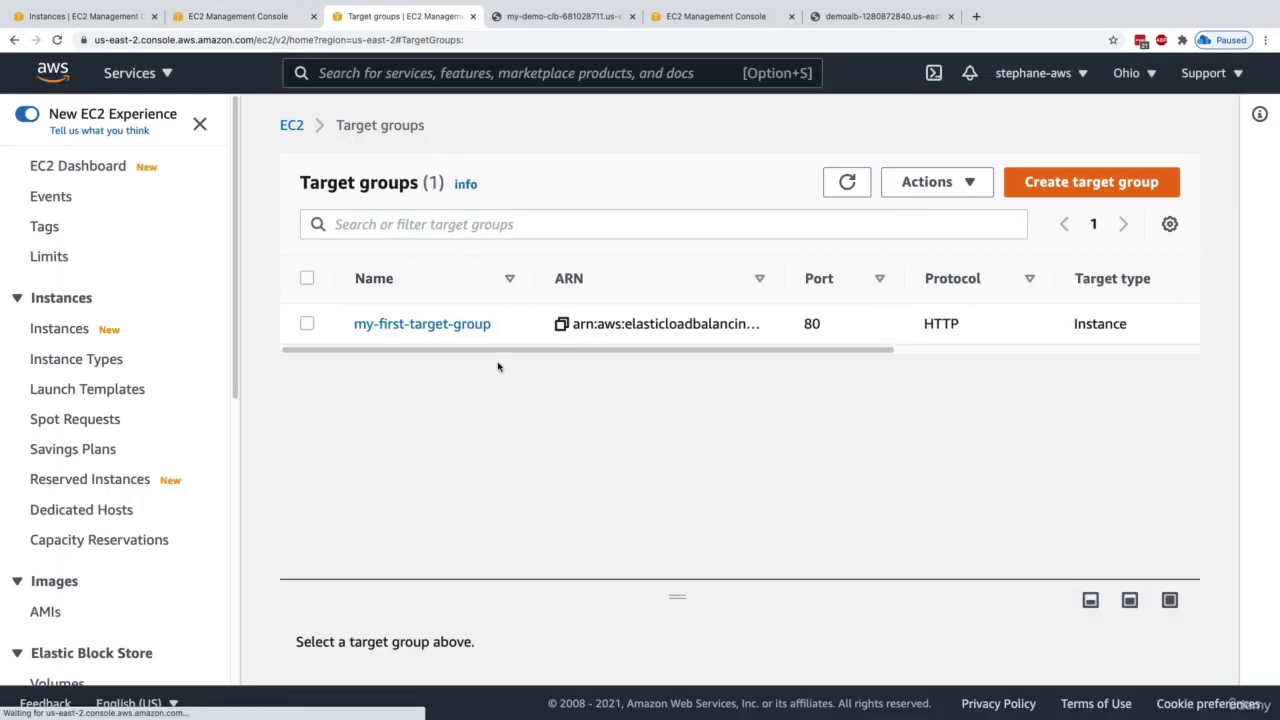
- Start a new Instances target group named my-second-target-group, keeping HTTP on port 80 and the default VPC and protocol version
click(1065, 188)
scroll(499, 374, down, 2)
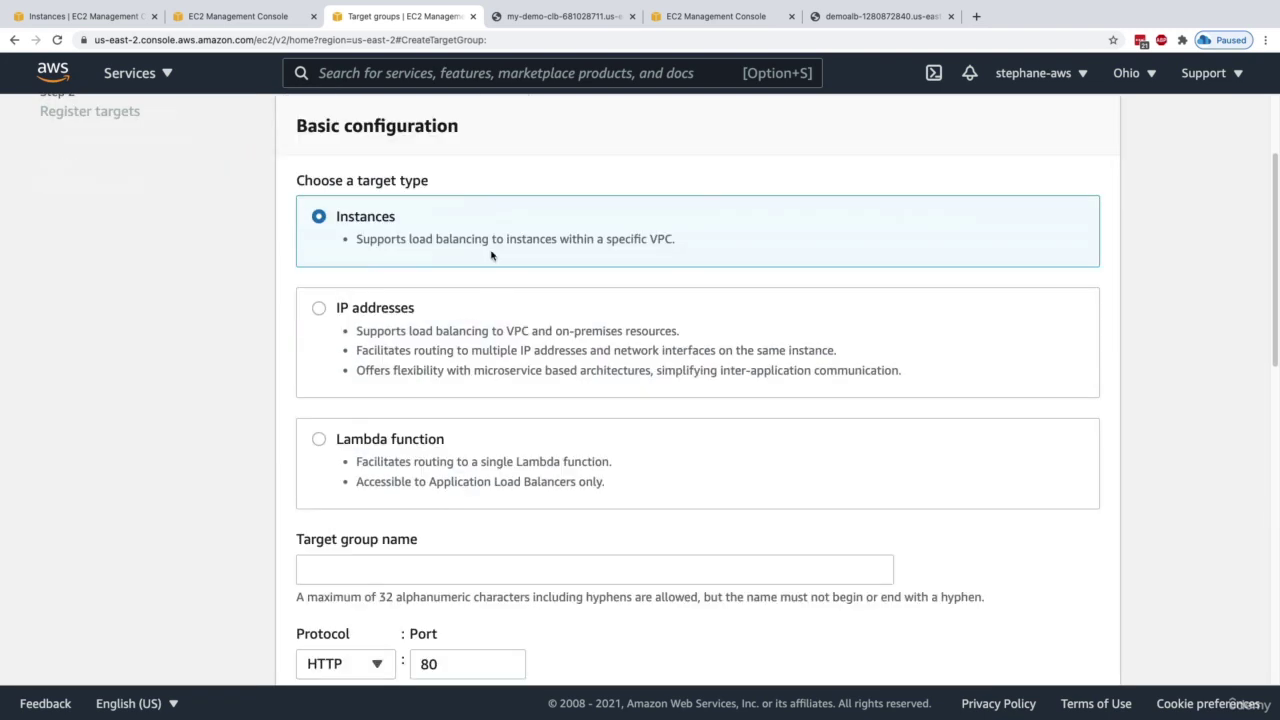
scroll(491, 255, down, 3)
click(465, 388)
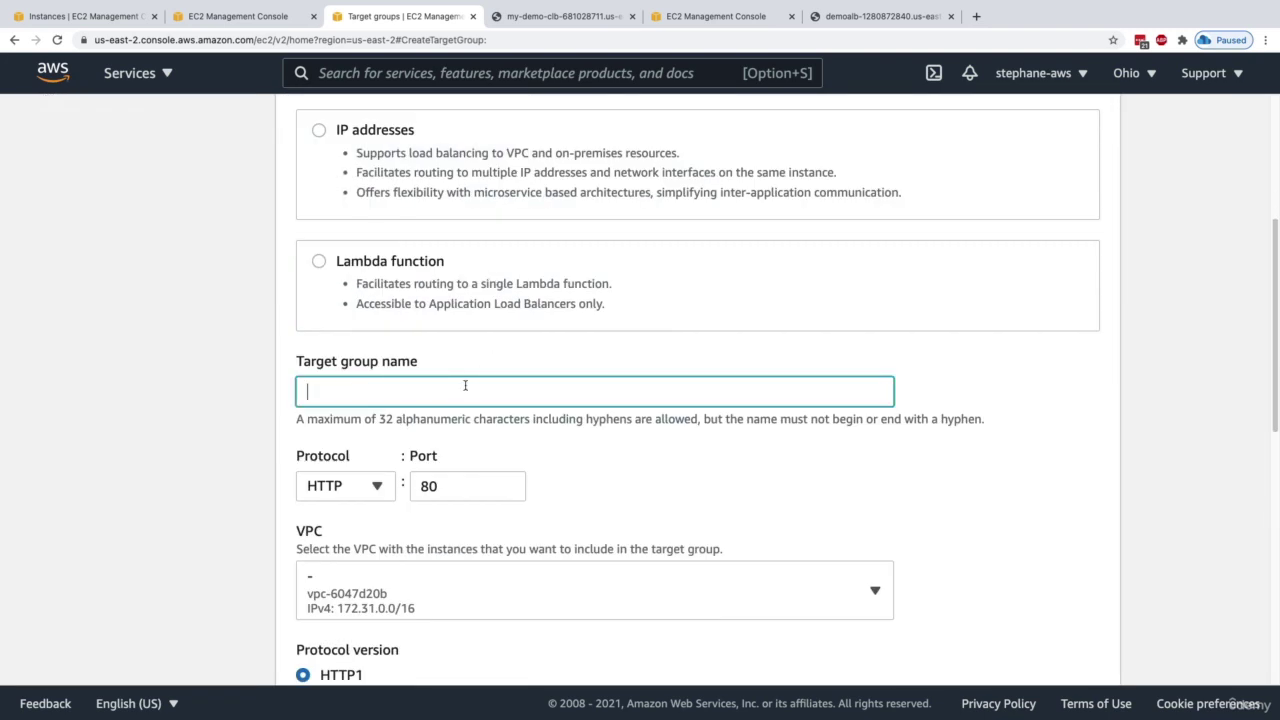
text(my-second-target-group)
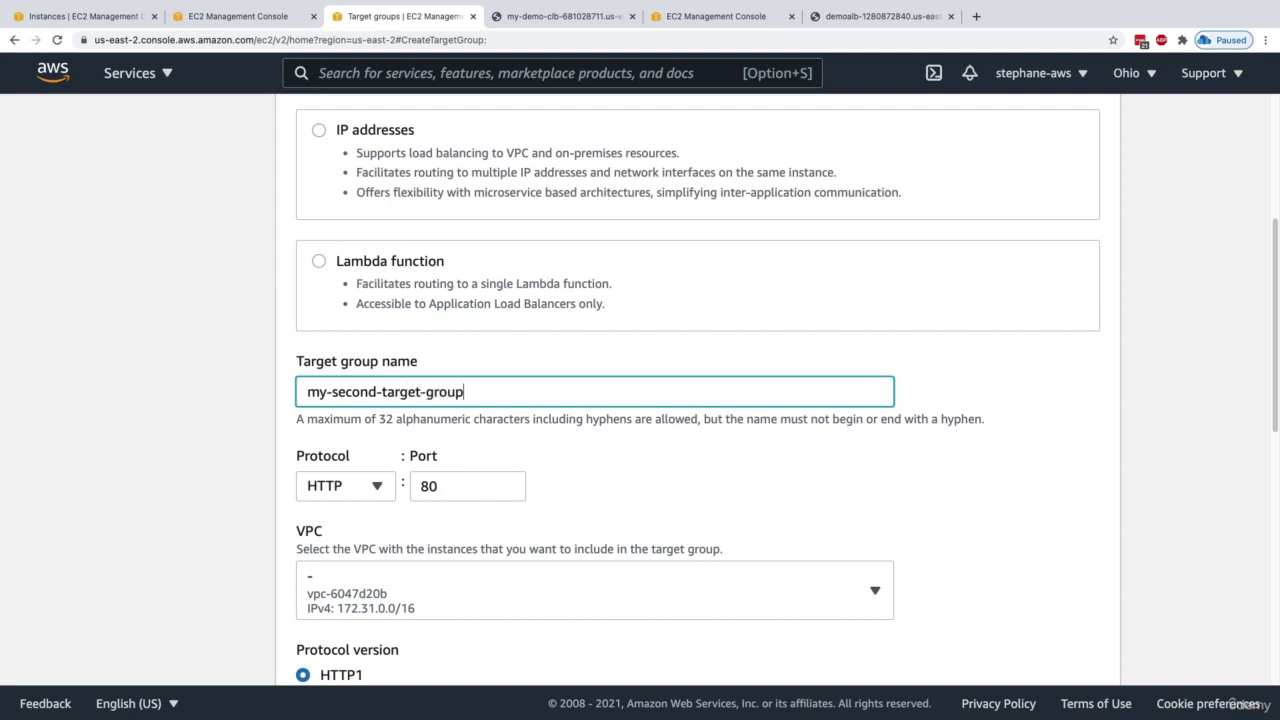
scroll(469, 395, down, 1)
scroll(469, 395, down, 5)
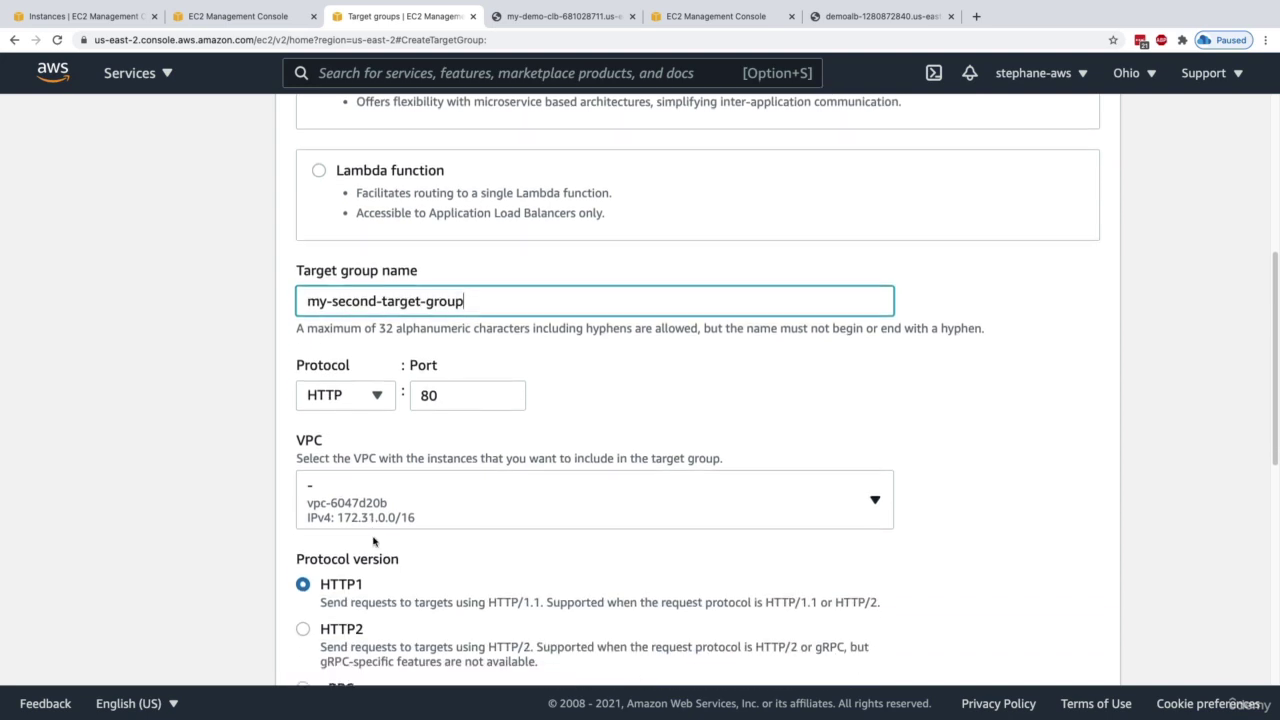
click(451, 241)
click(451, 241)
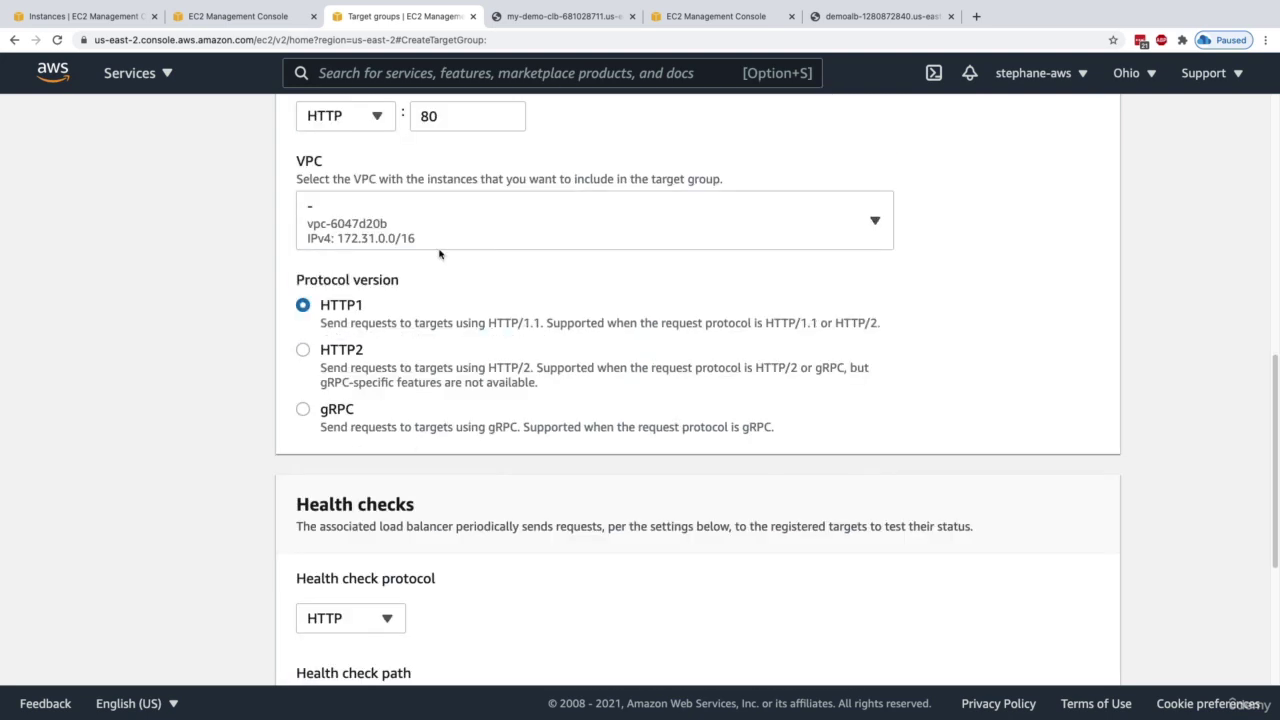
click(445, 240)
click(426, 316)
- Expand the advanced health check settings for my-second-target-group and set the healthy threshold to 3
scroll(423, 354, down, 3)
scroll(342, 505, down, 1)
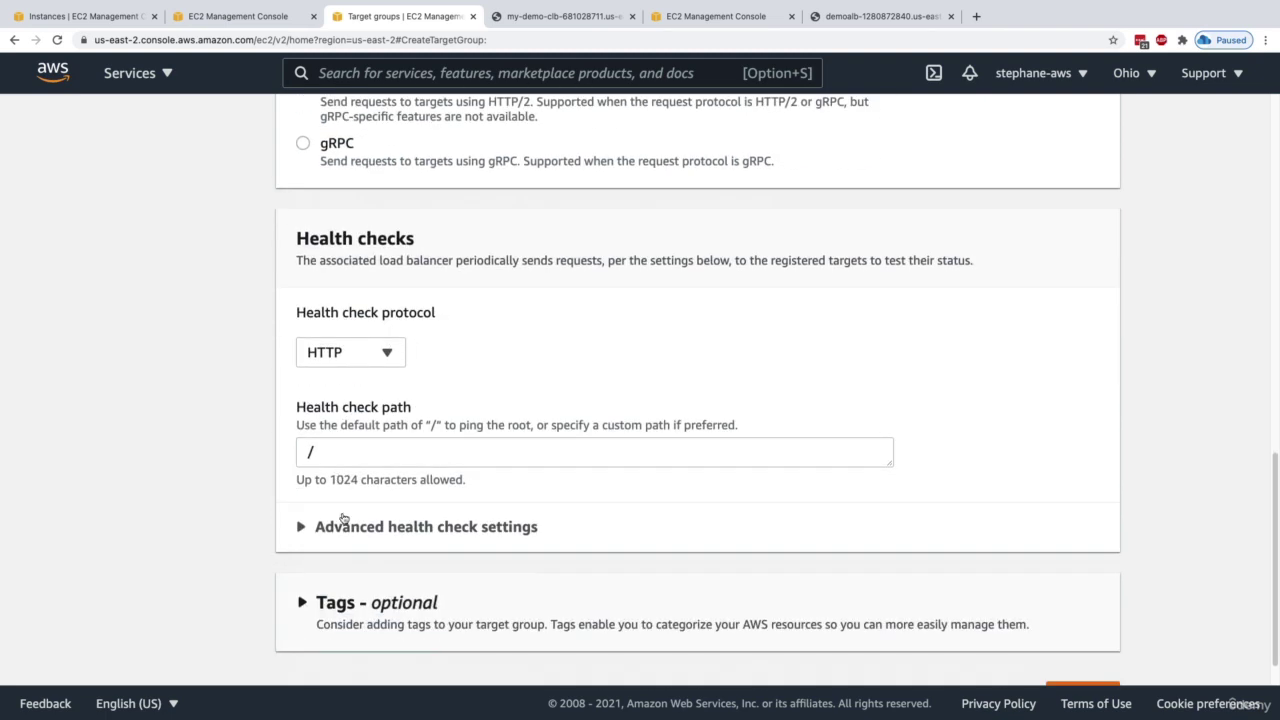
click(342, 524)
scroll(350, 510, down, 6)
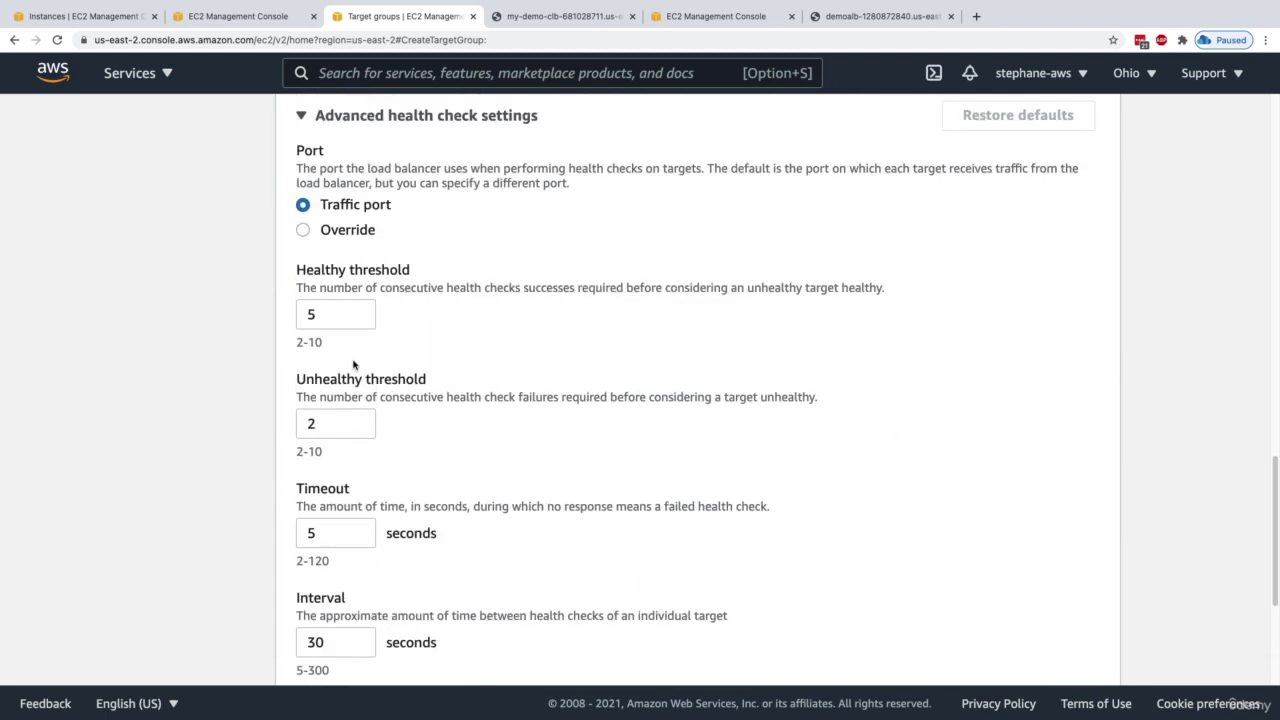
click(357, 318)
click(357, 318)
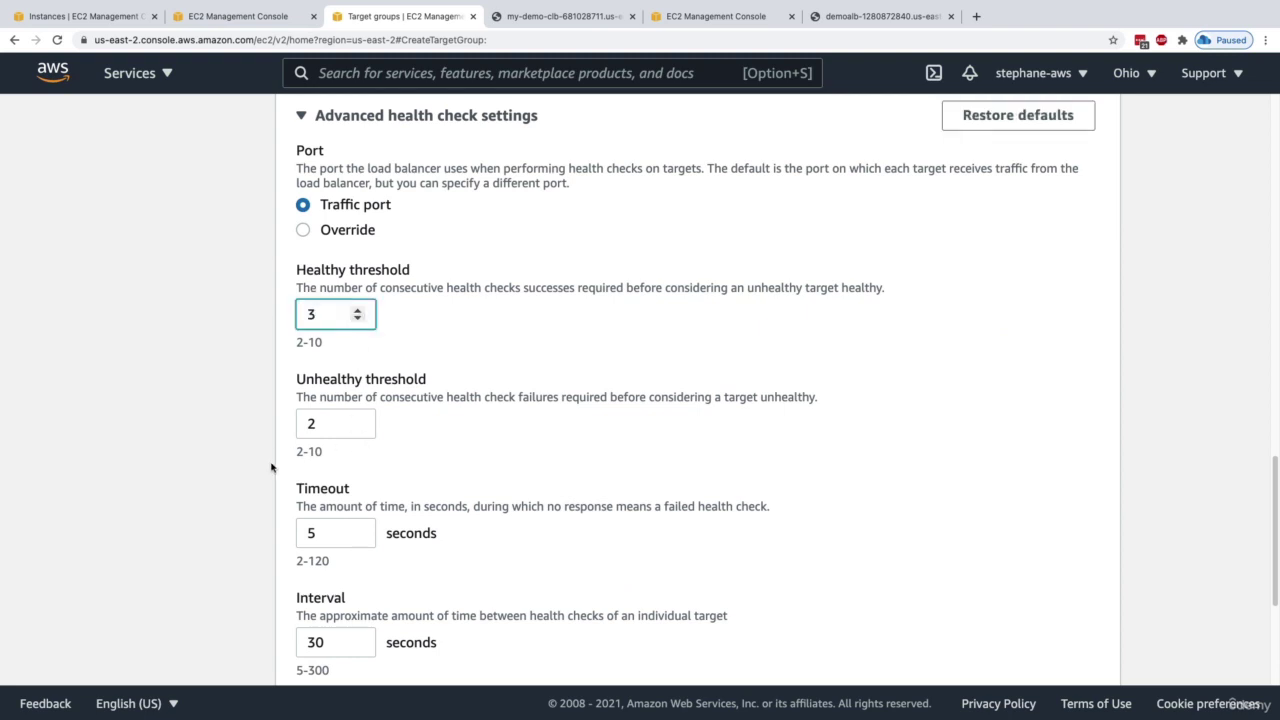
- Set the second target group's health check timeout to 4 seconds and the interval to 5 seconds
scroll(271, 467, down, 1)
double_click(324, 498)
text(4)
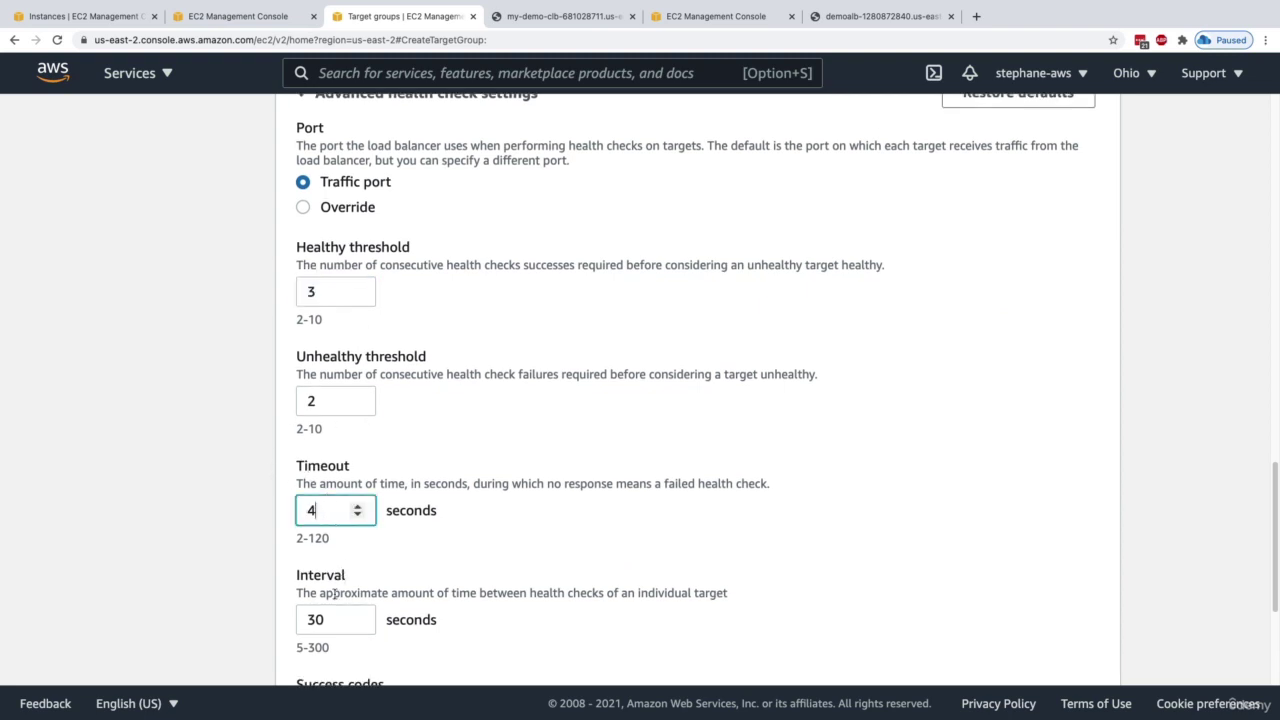
double_click(326, 619)
text(5)
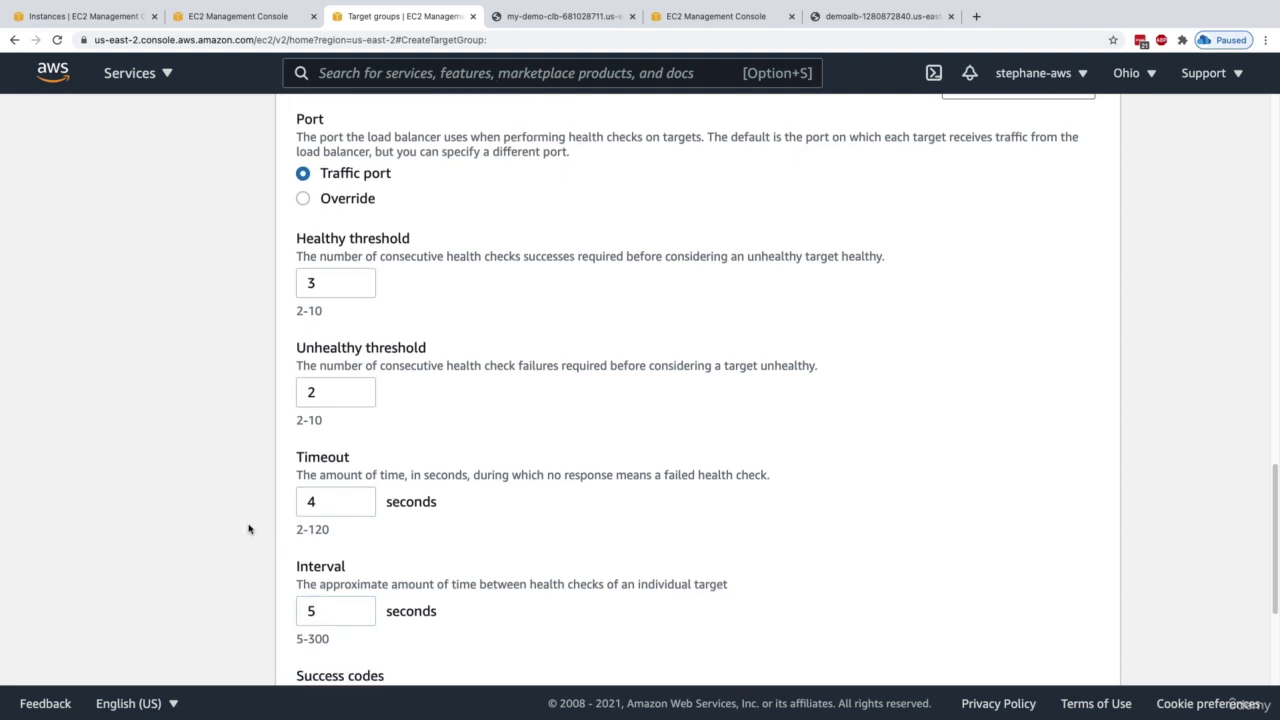
- Register instance i-08a4ede6a5e277664 on port 80 as the pending target and create my-second-target-group
scroll(260, 525, down, 5)
click(1069, 668)
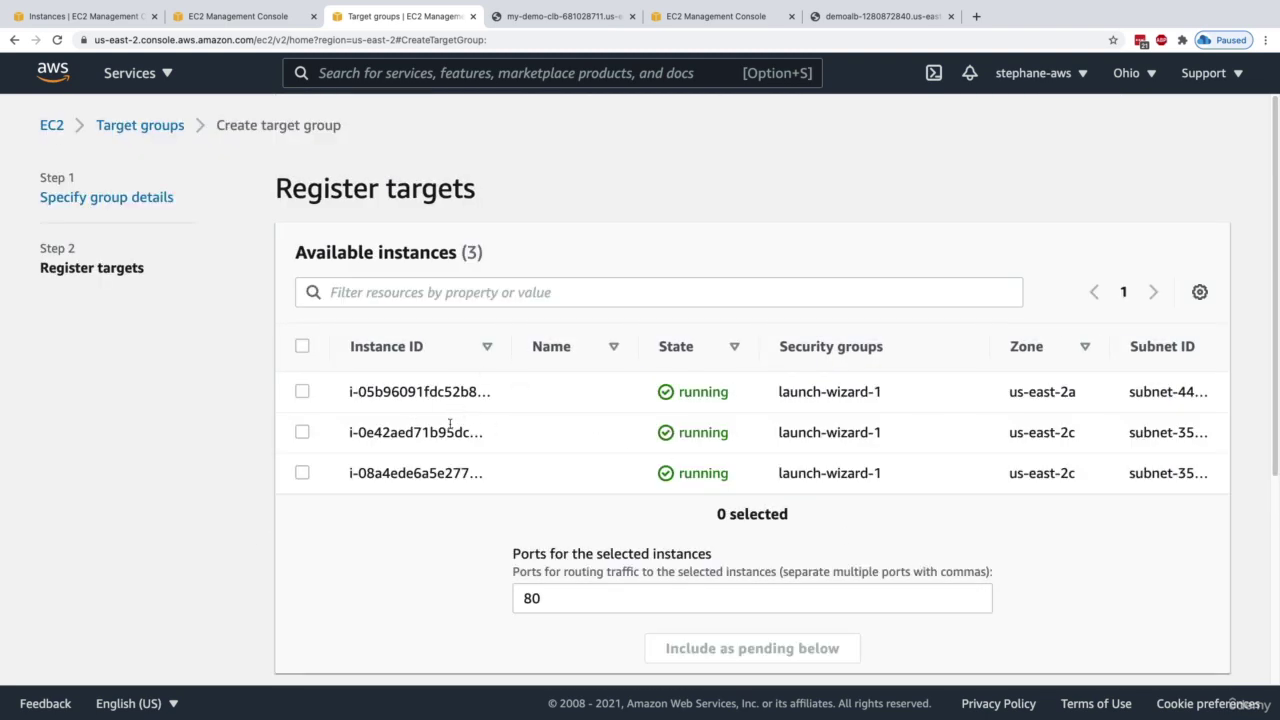
click(302, 472)
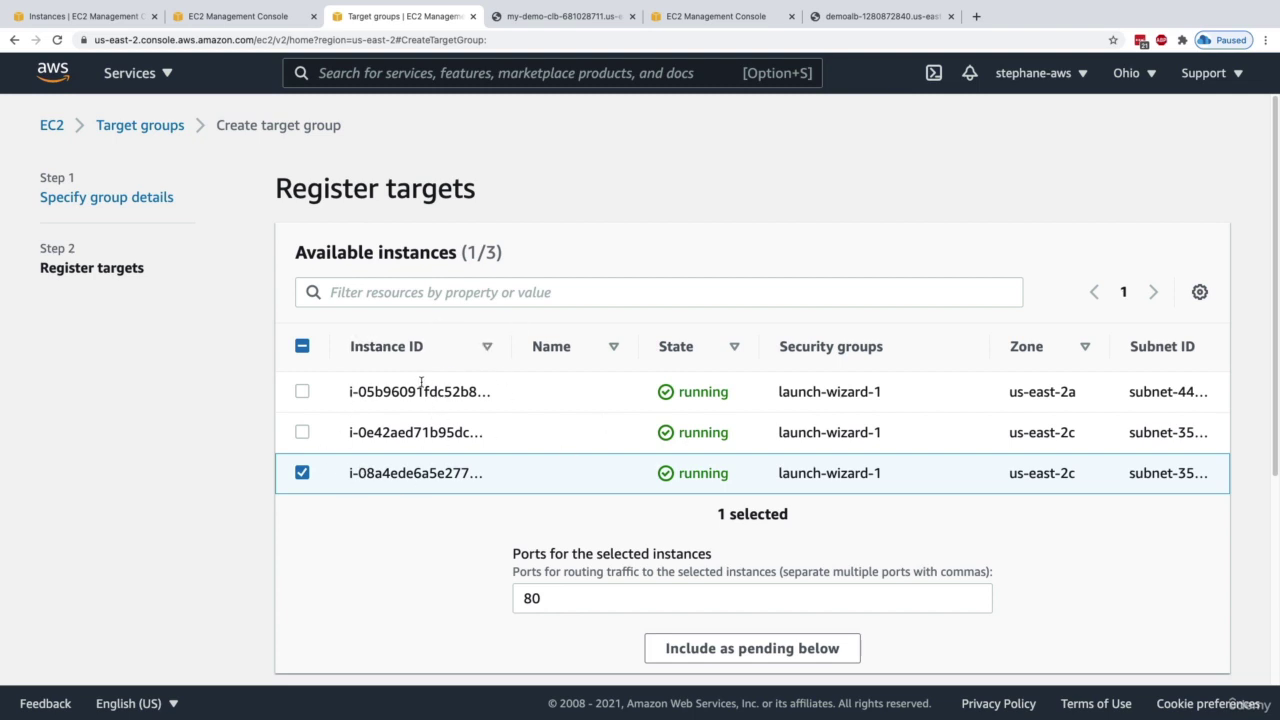
scroll(411, 441, down, 1)
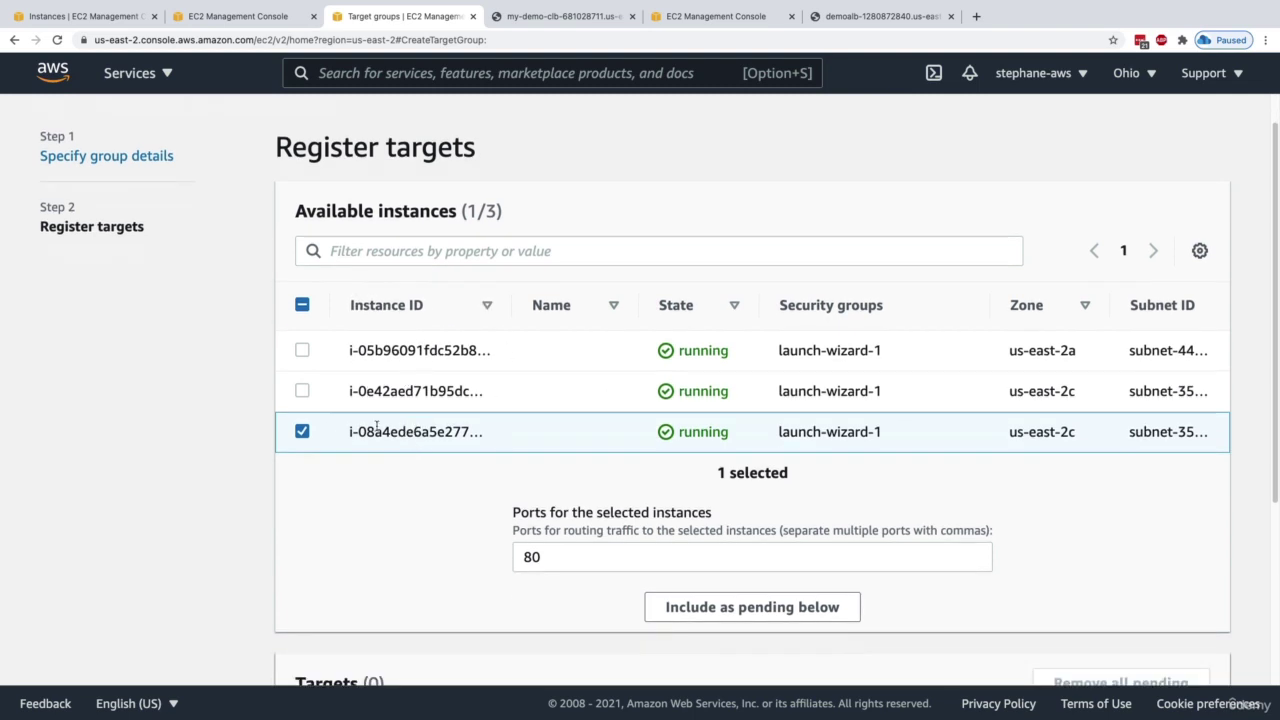
scroll(390, 421, down, 3)
scroll(421, 307, down, 1)
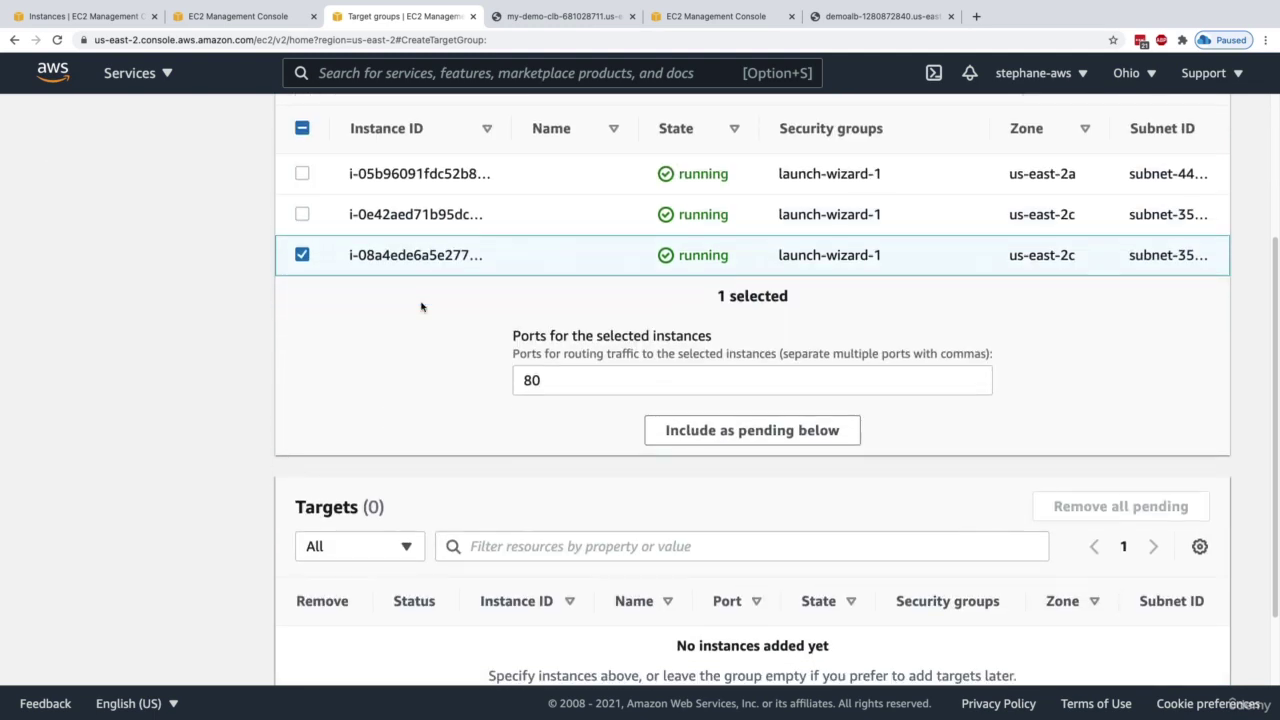
click(734, 440)
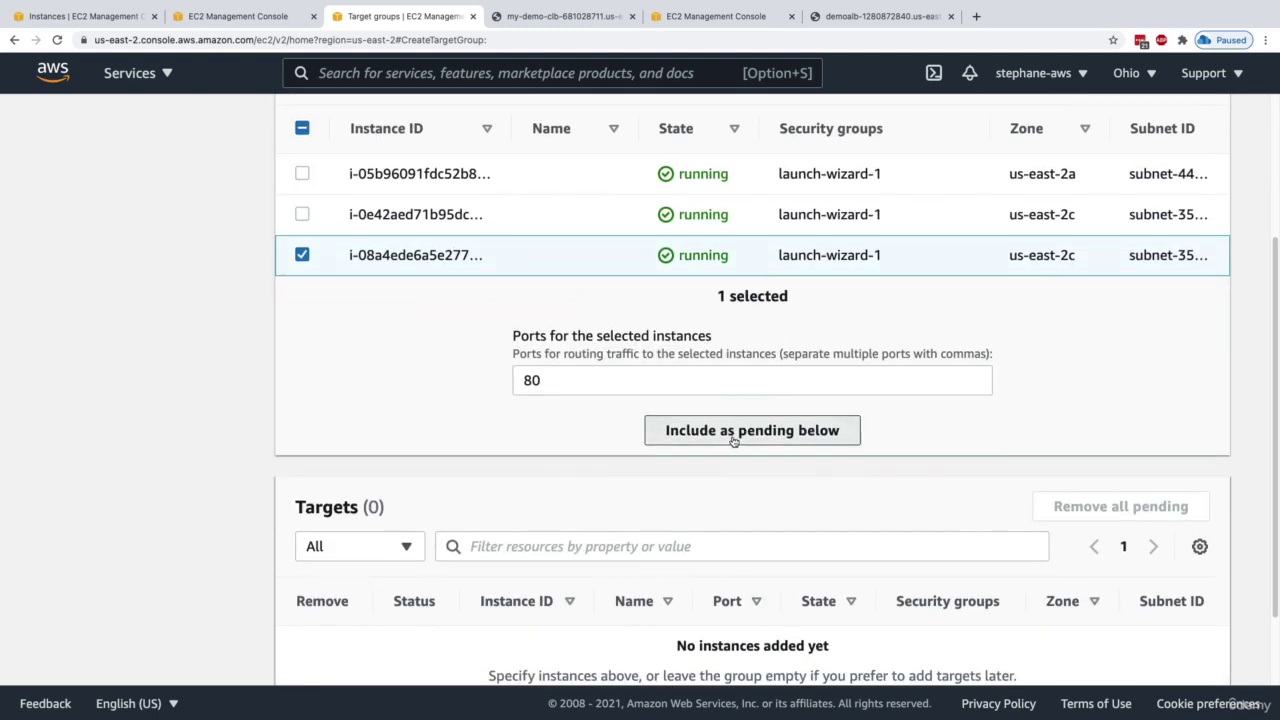
scroll(578, 505, down, 2)
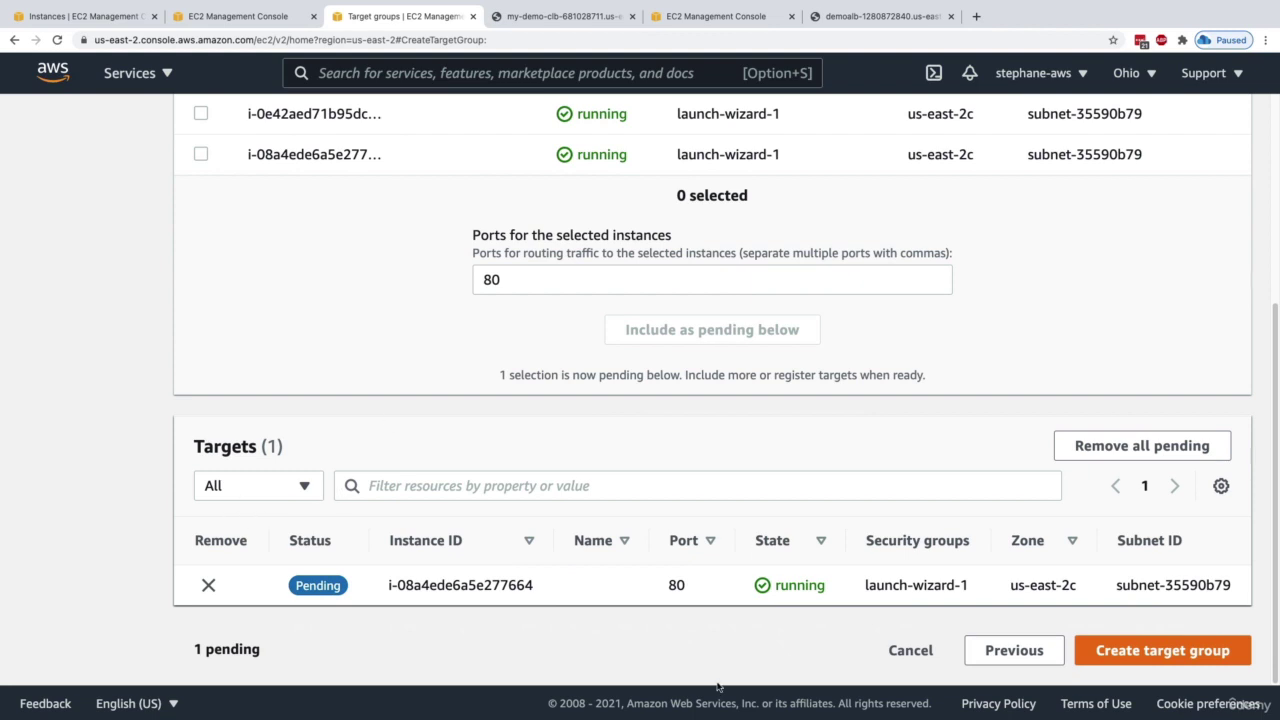
click(1190, 658)
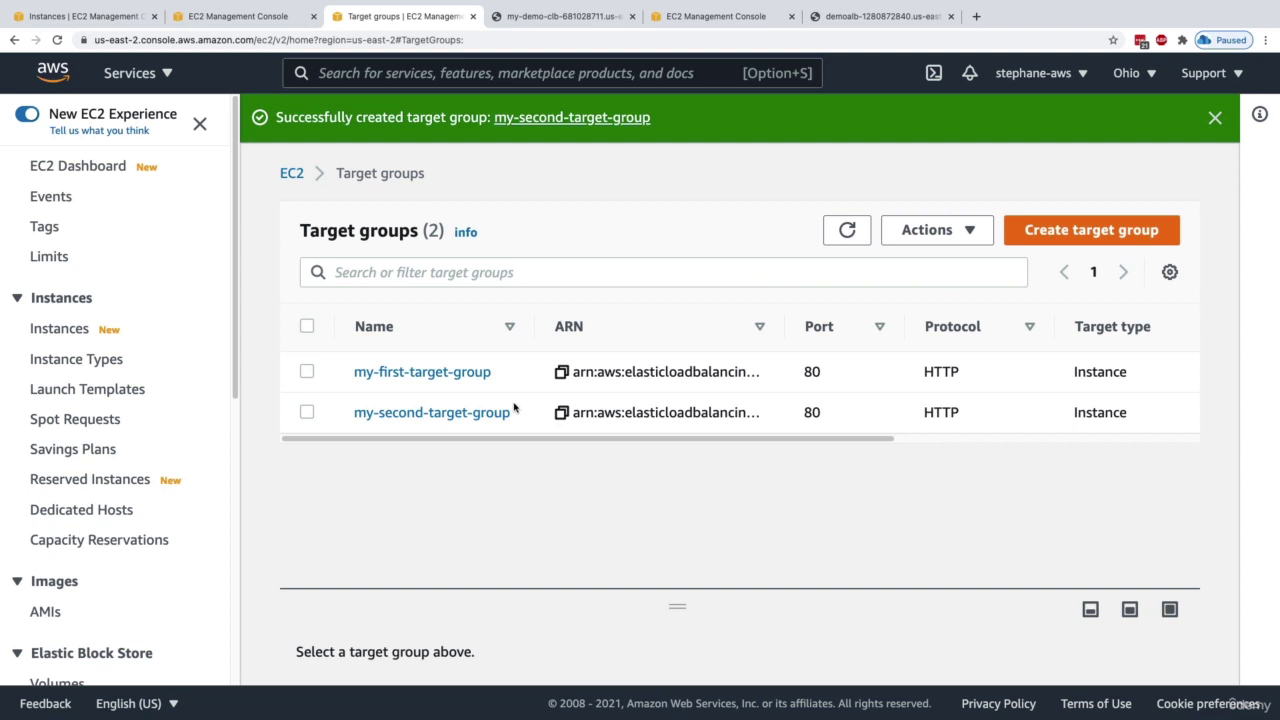
- Return to DemoALB's listeners and open the rules of the HTTP:80 listener
key(ctrl+shift+Tab)
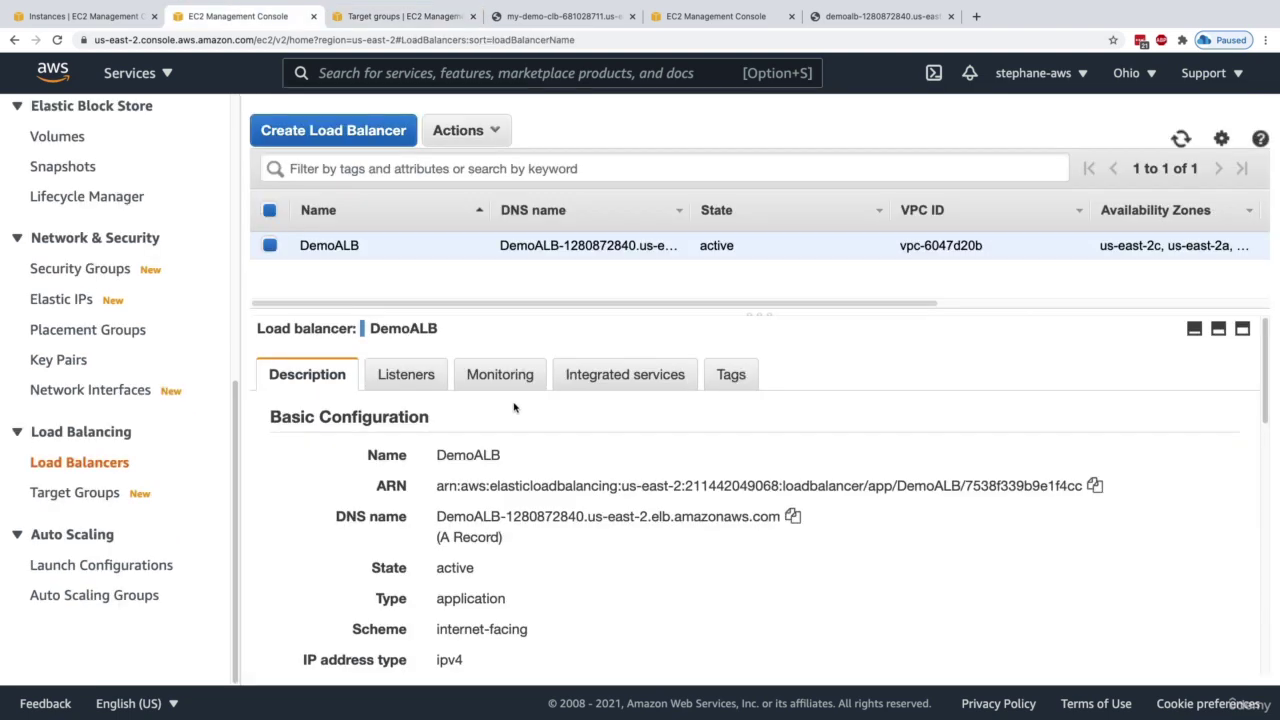
click(408, 378)
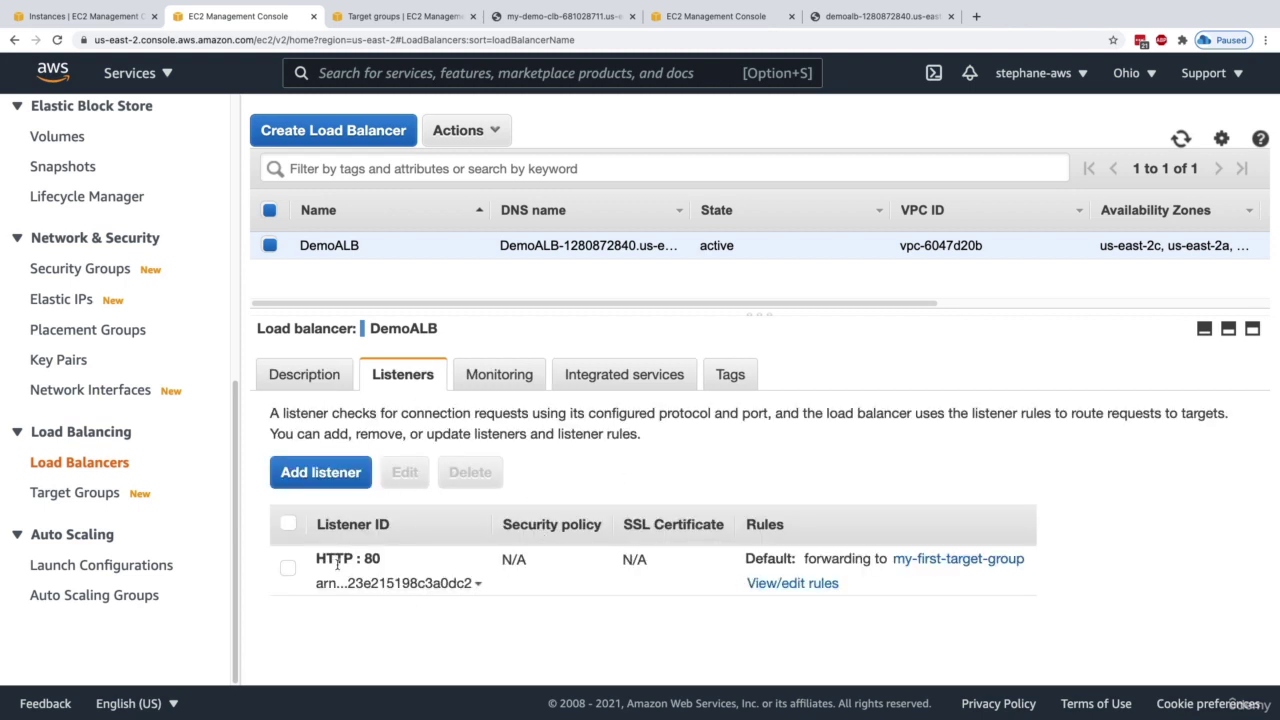
drag(323, 560, 388, 563)
click(396, 563)
drag(804, 559, 892, 545)
click(850, 546)
click(768, 584)
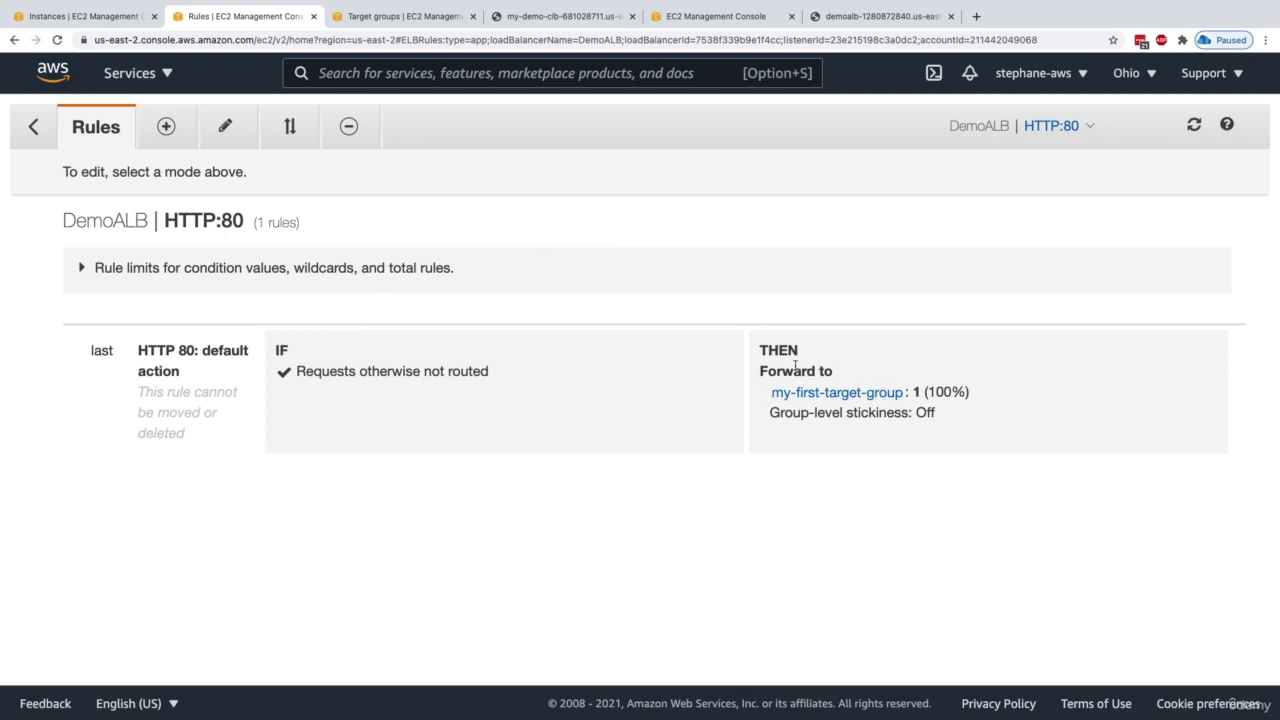
- Insert a new rule above the default action with a path condition of /test
click(167, 128)
click(655, 342)
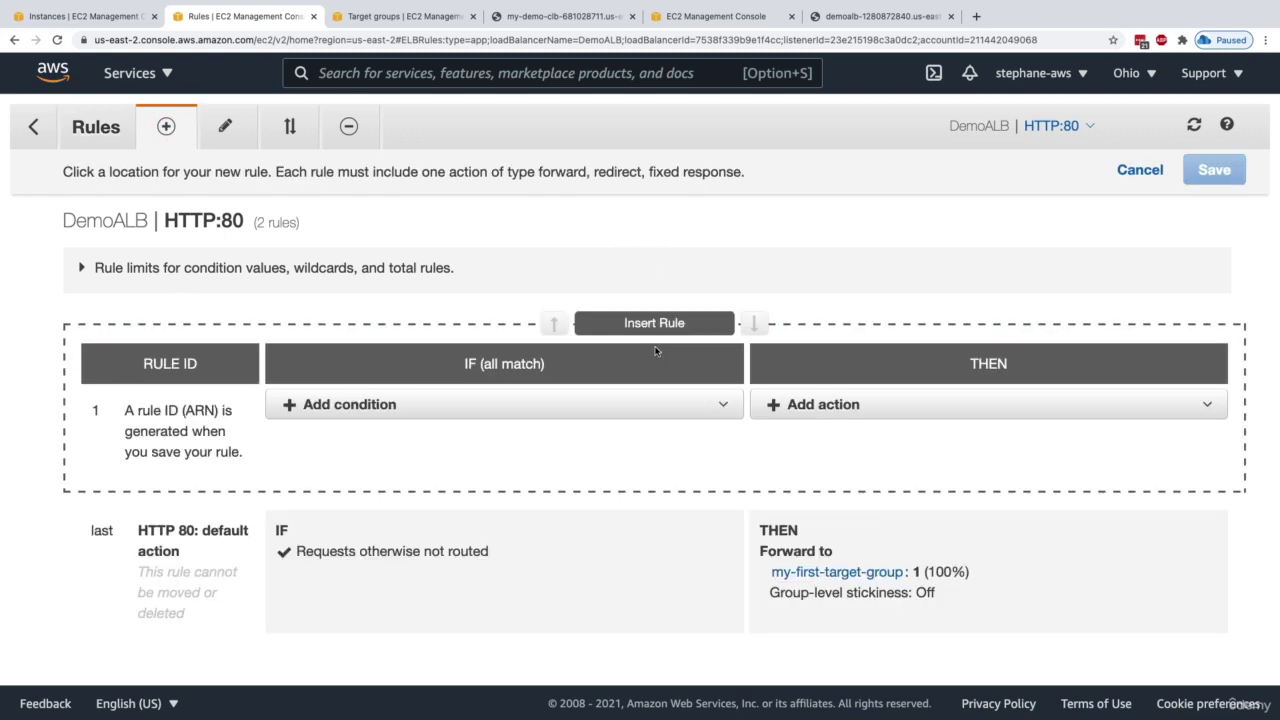
click(450, 408)
click(440, 458)
click(440, 456)
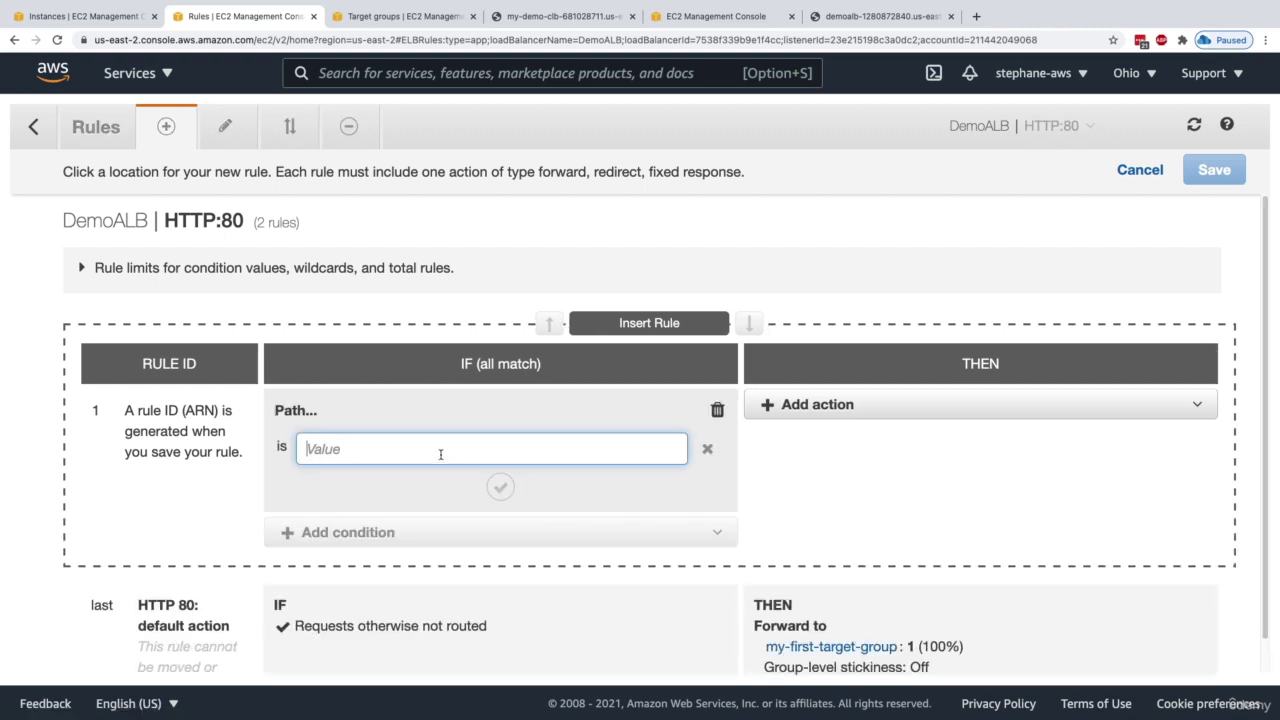
text(/test)
- Make the /test rule forward to my-second-target-group and save it
click(760, 404)
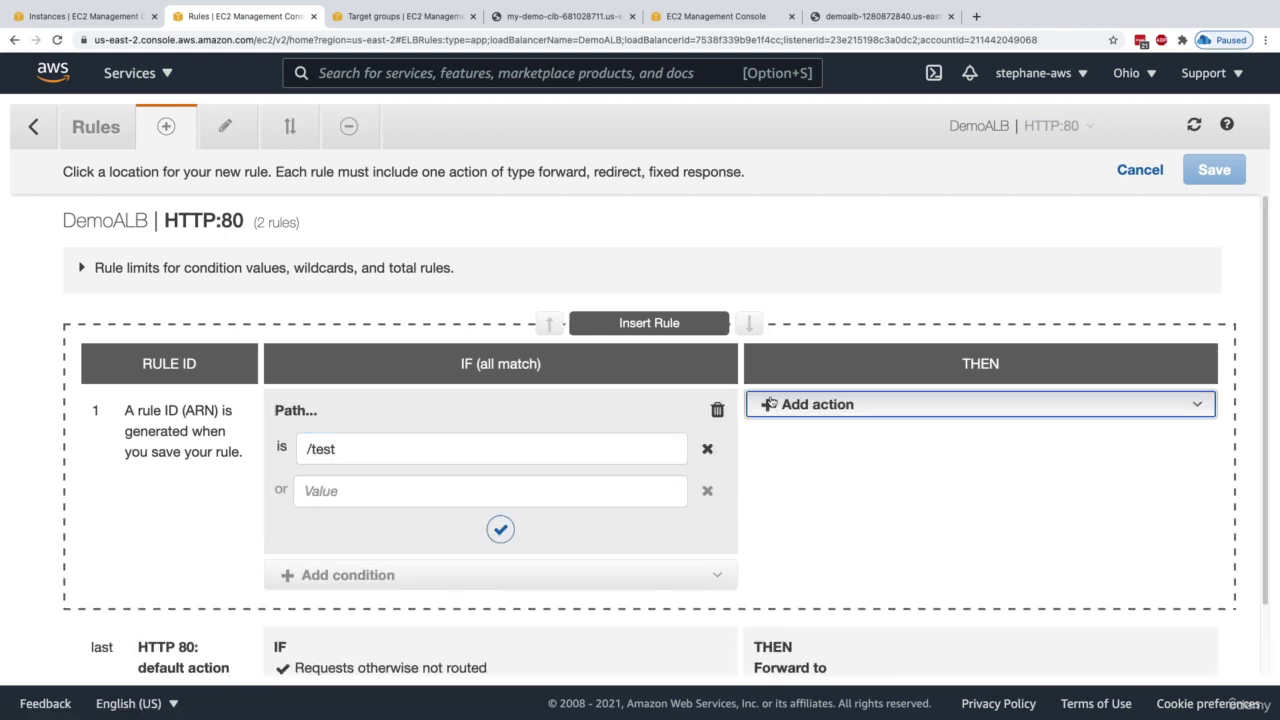
click(798, 434)
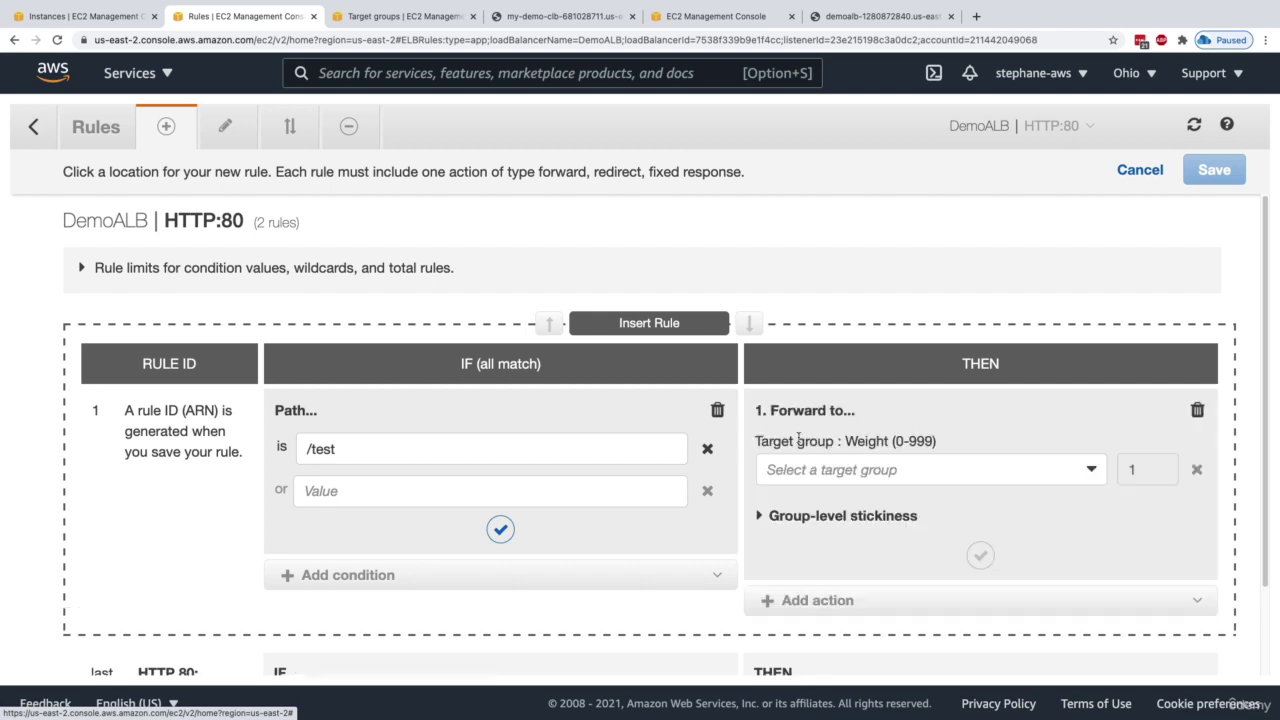
click(829, 469)
click(832, 527)
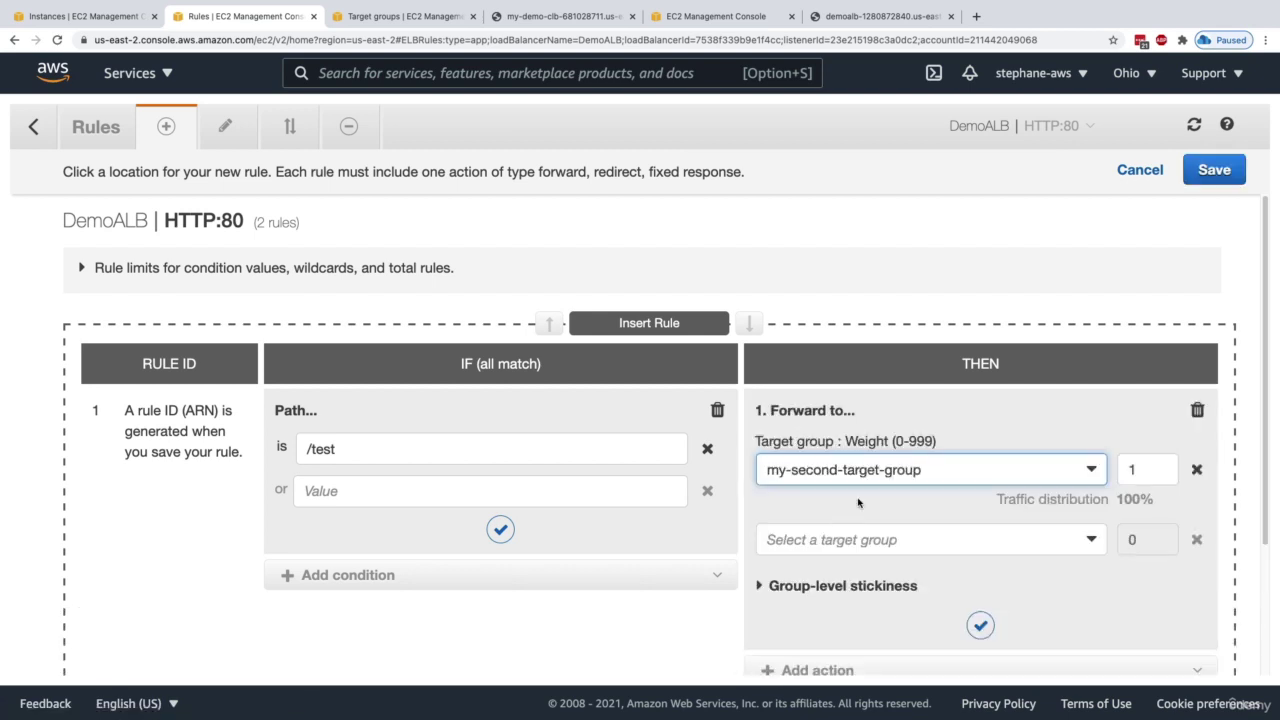
scroll(858, 502, down, 1)
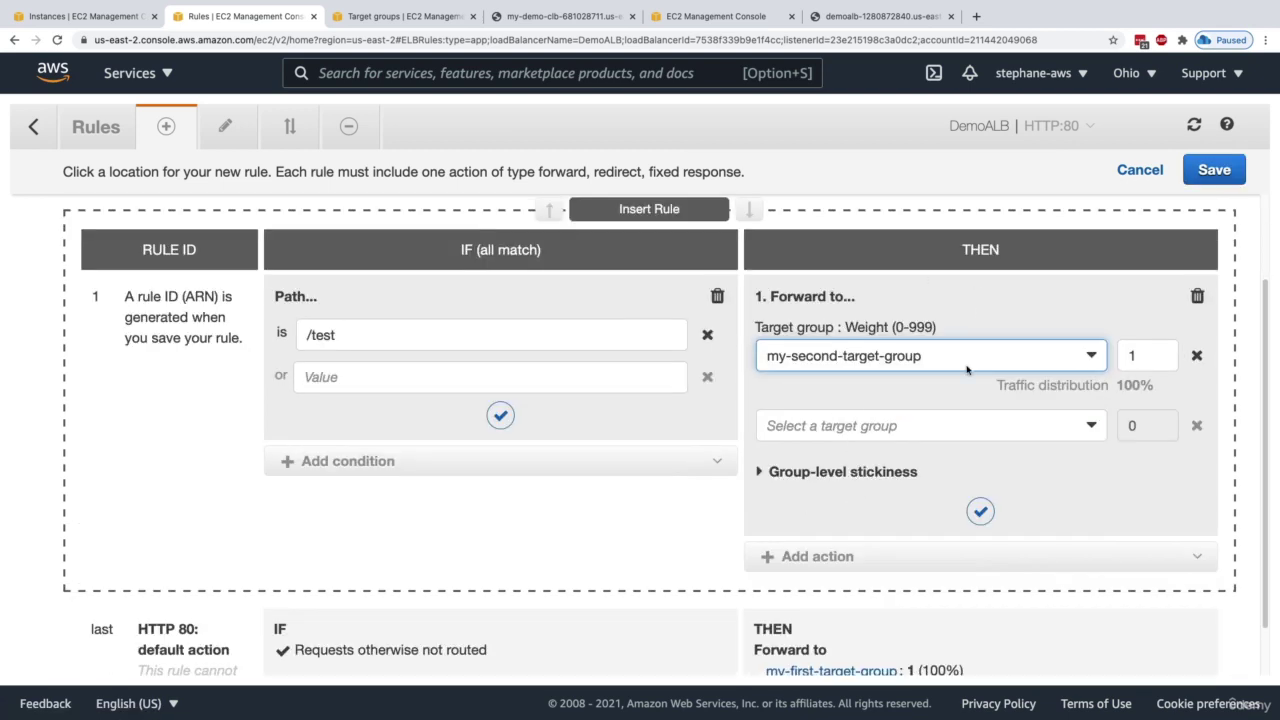
scroll(798, 432, down, 1)
click(1214, 170)
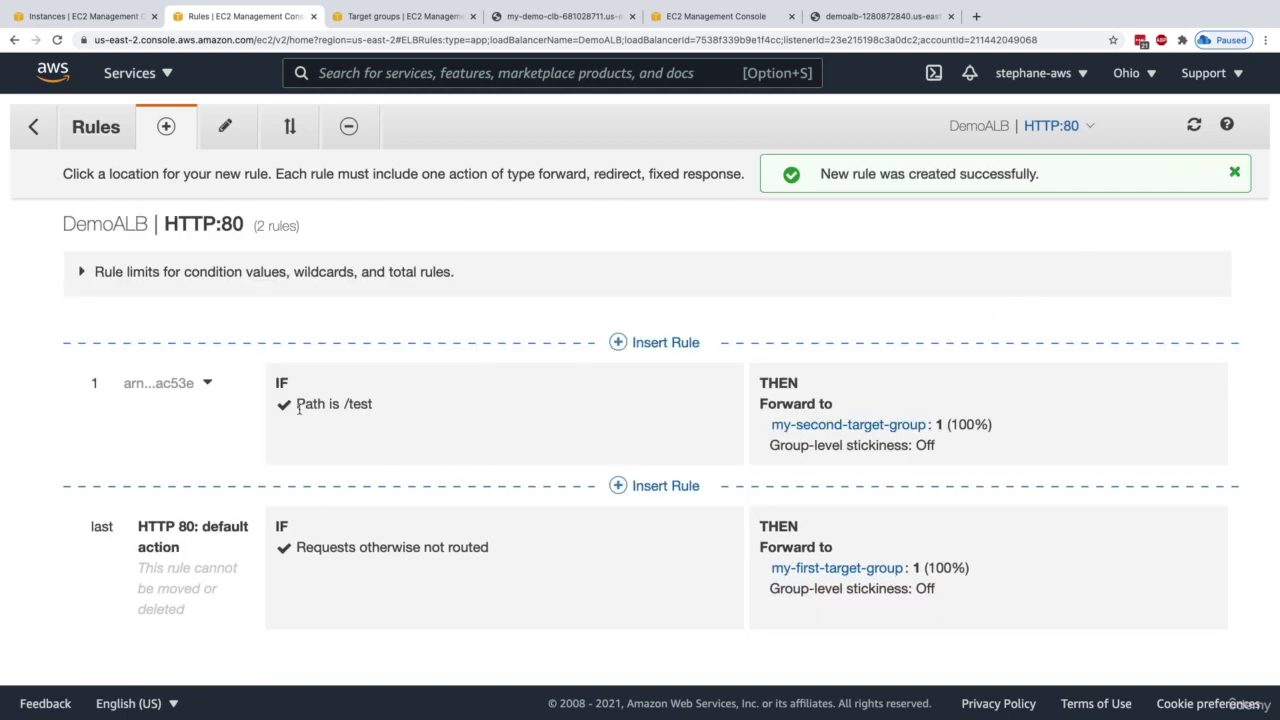
drag(298, 409, 380, 412)
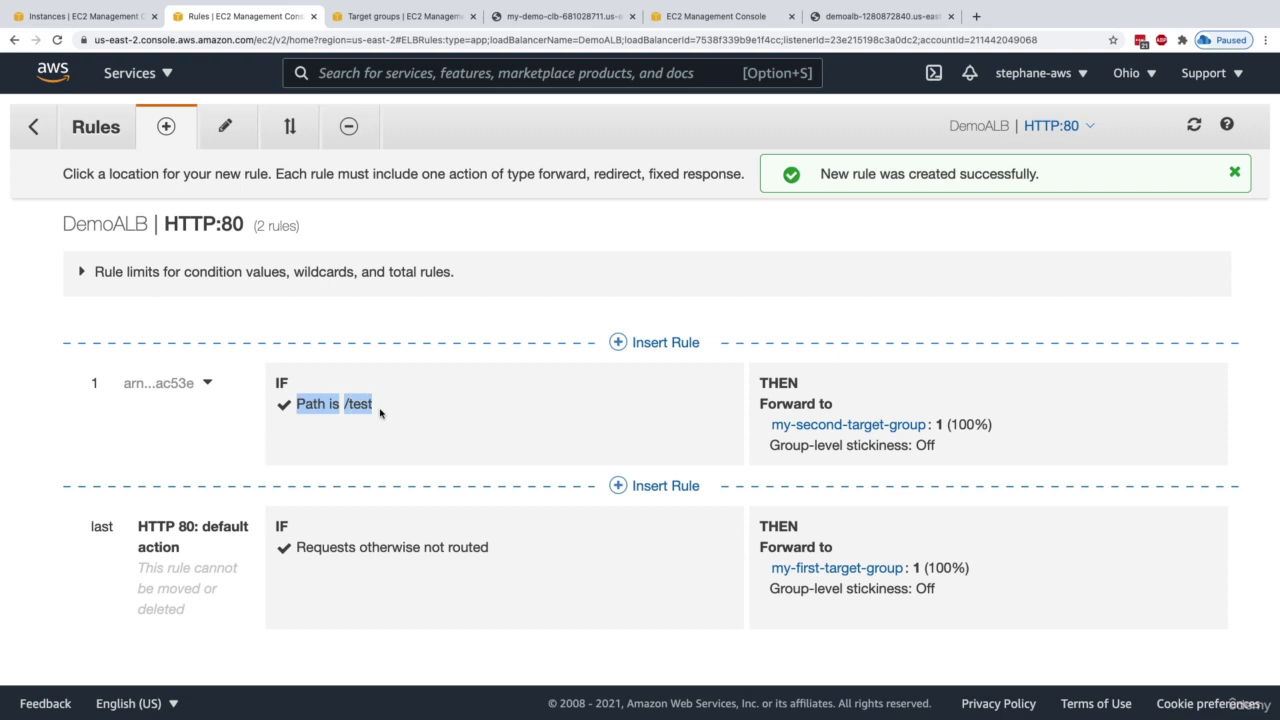
click(811, 442)
drag(302, 539, 460, 547)
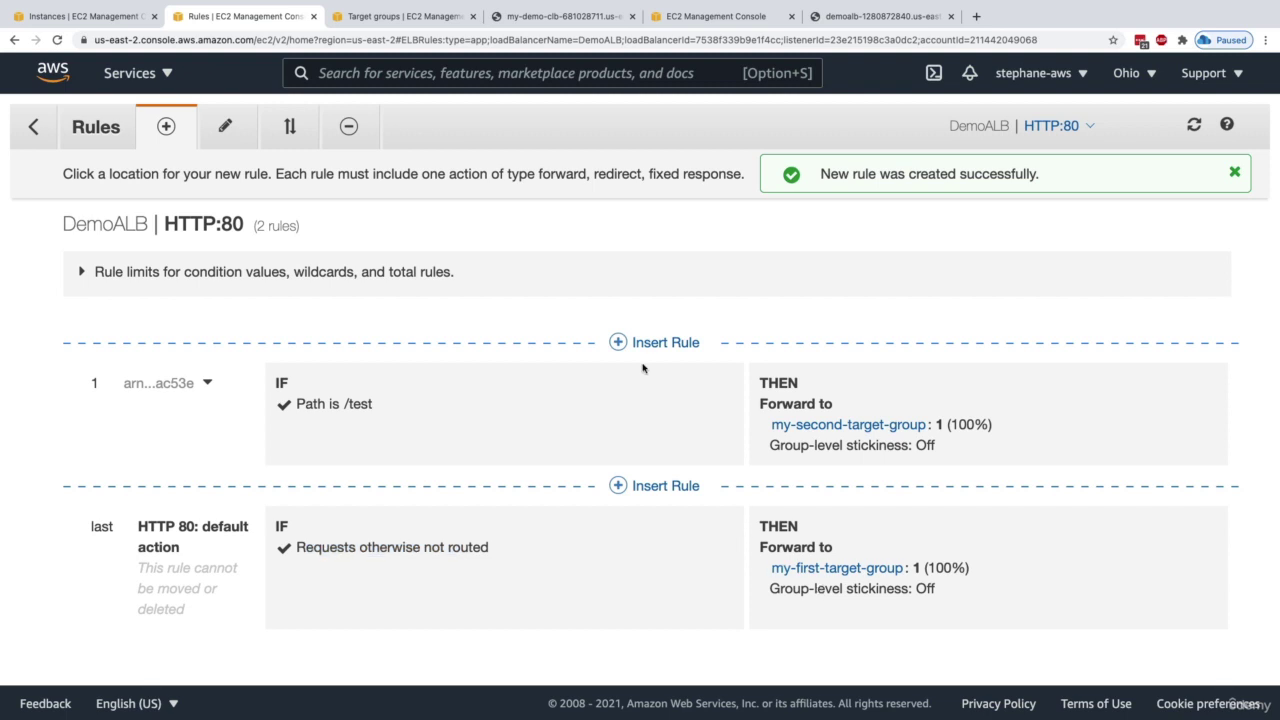
- Insert another rule above the /test rule with a path condition of /constant
click(646, 342)
click(526, 406)
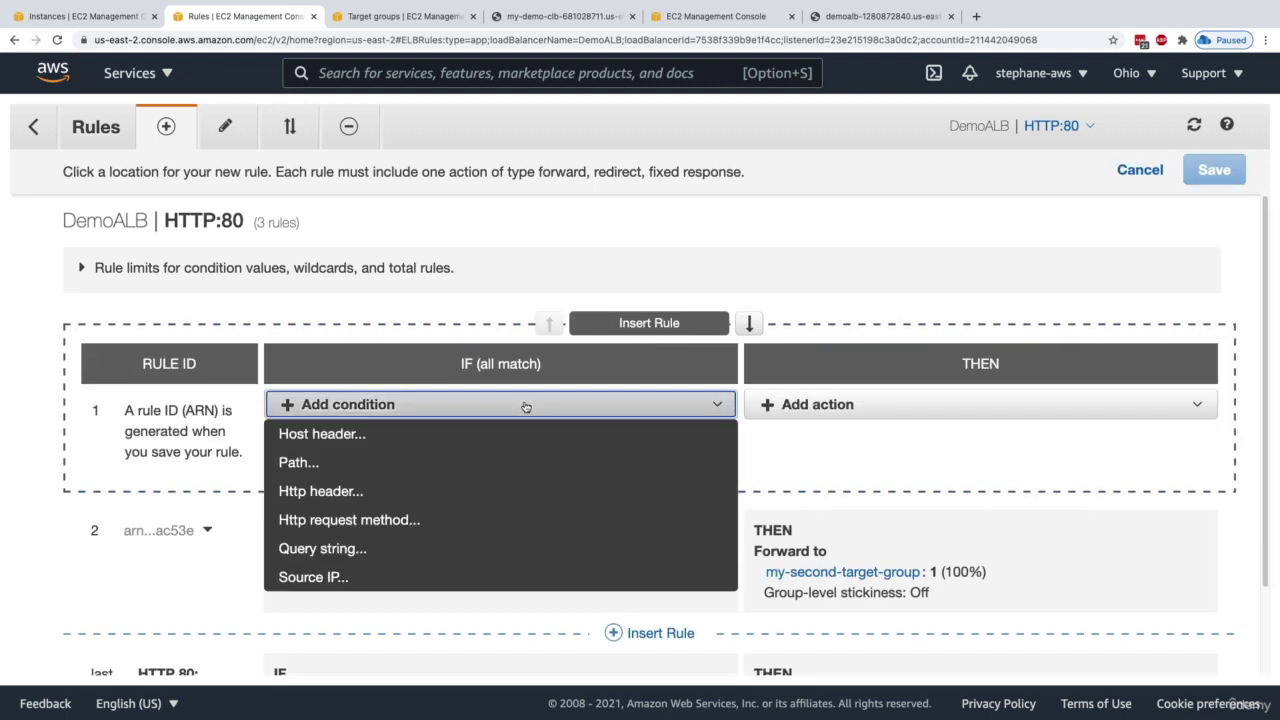
click(416, 459)
click(414, 451)
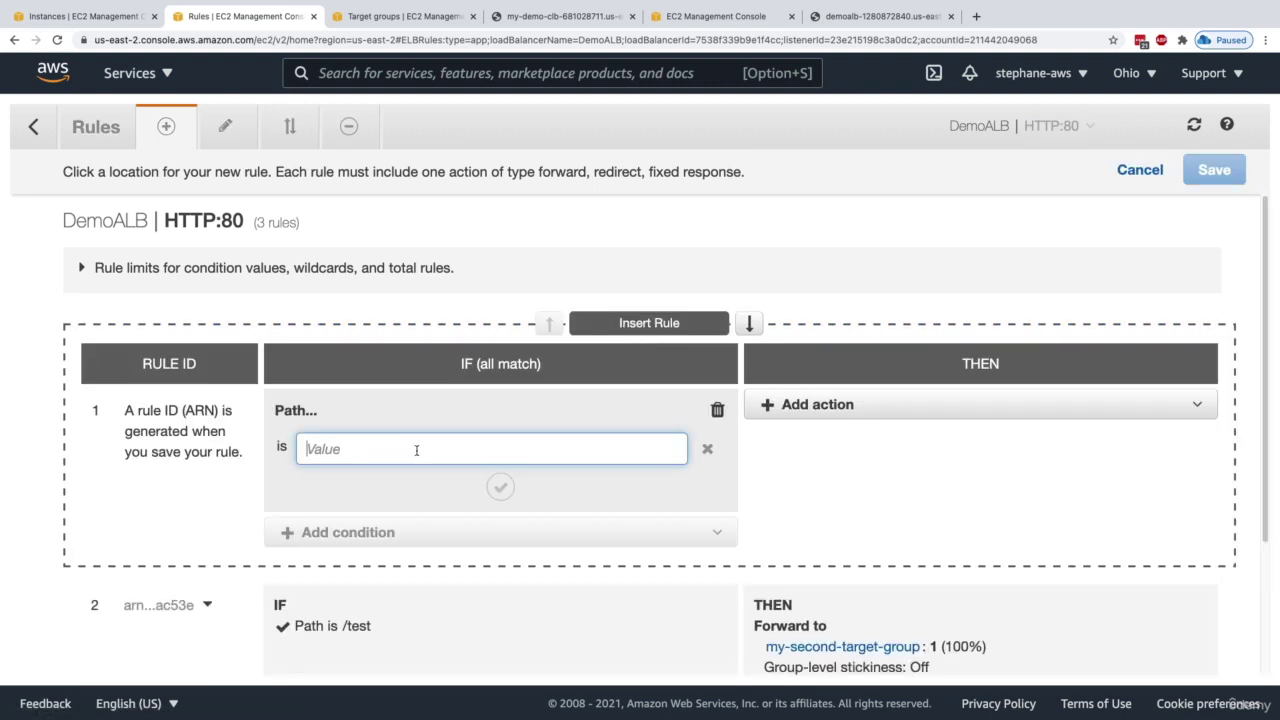
text(/constant)
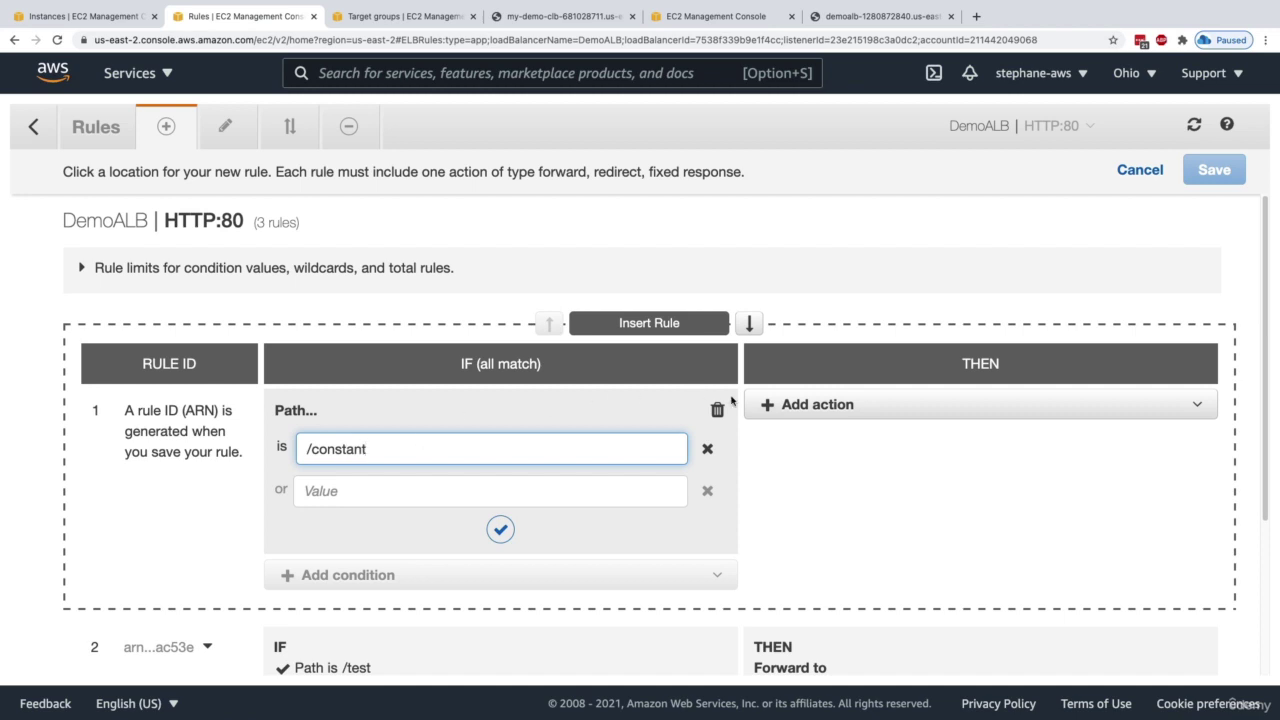
- Add a fixed response action to the /constant rule with response code 404
click(800, 404)
click(836, 490)
double_click(825, 472)
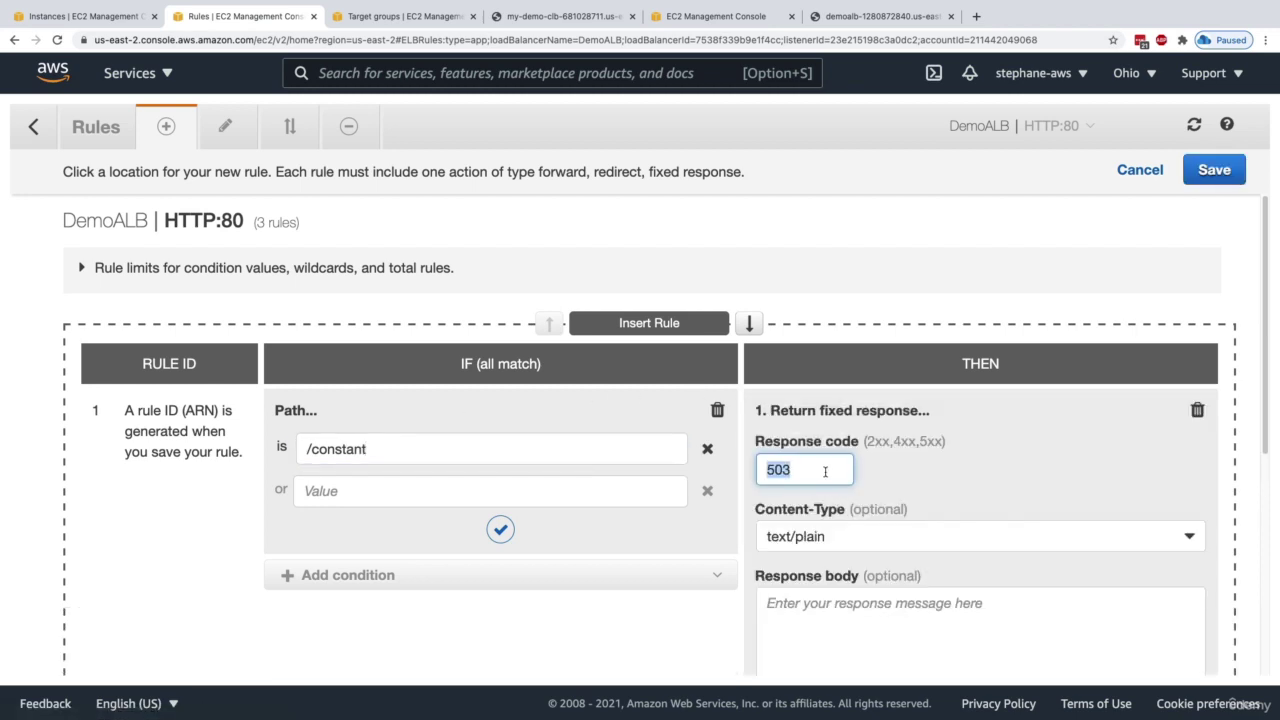
text(404)
- Enter "Constant error response!" as the fixed response body and save the /constant rule
scroll(835, 489, down, 1)
click(844, 610)
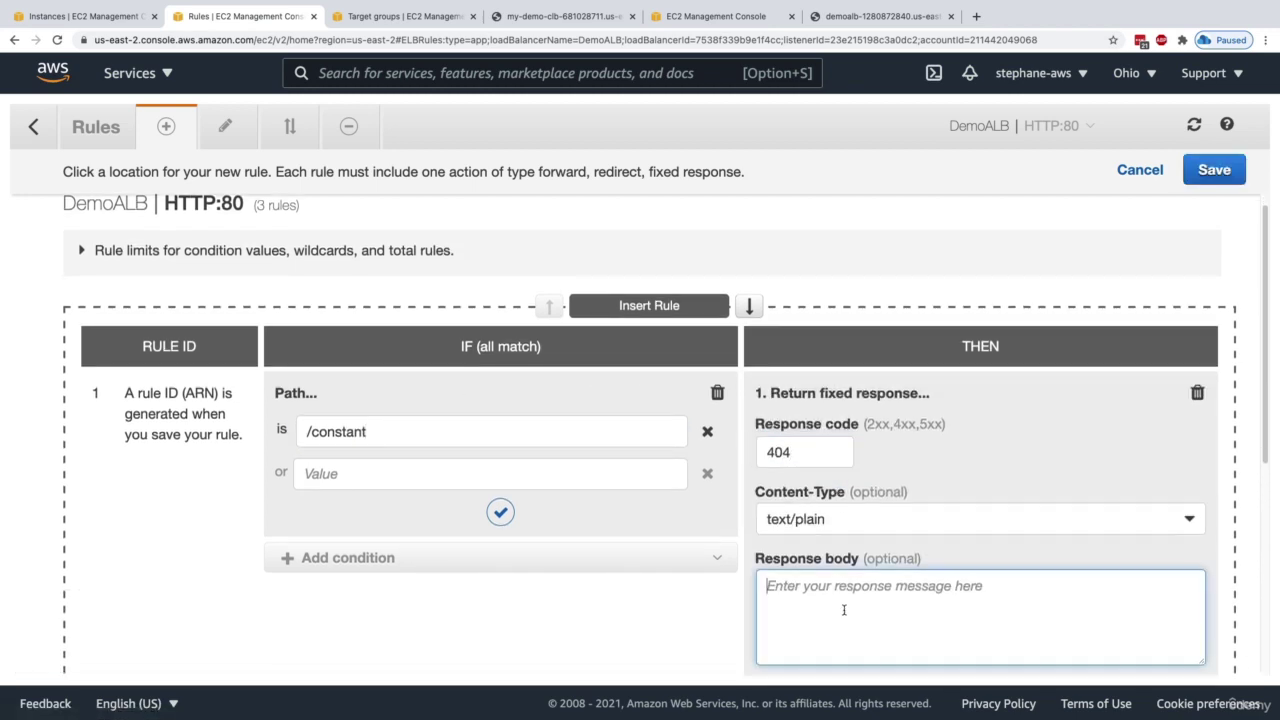
text(Constant erro)
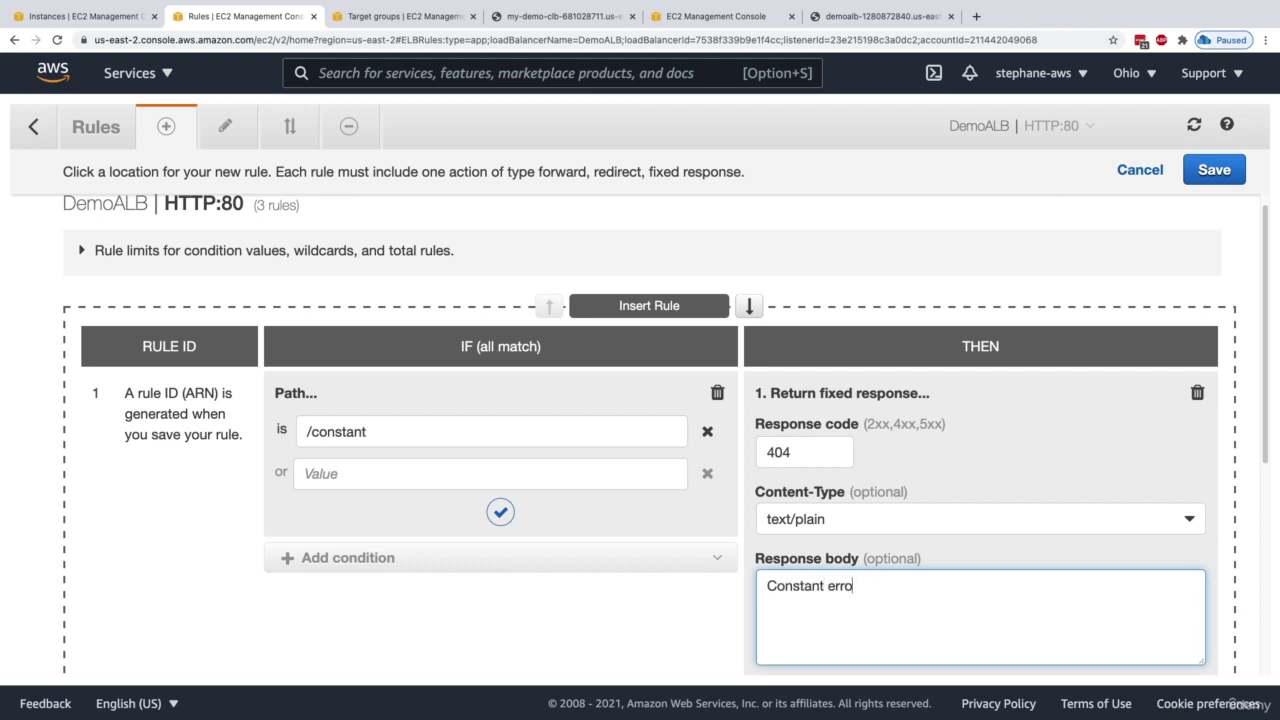
text(r re)
key(BackSpace)
text(response!)
scroll(857, 606, down, 1)
click(1208, 176)
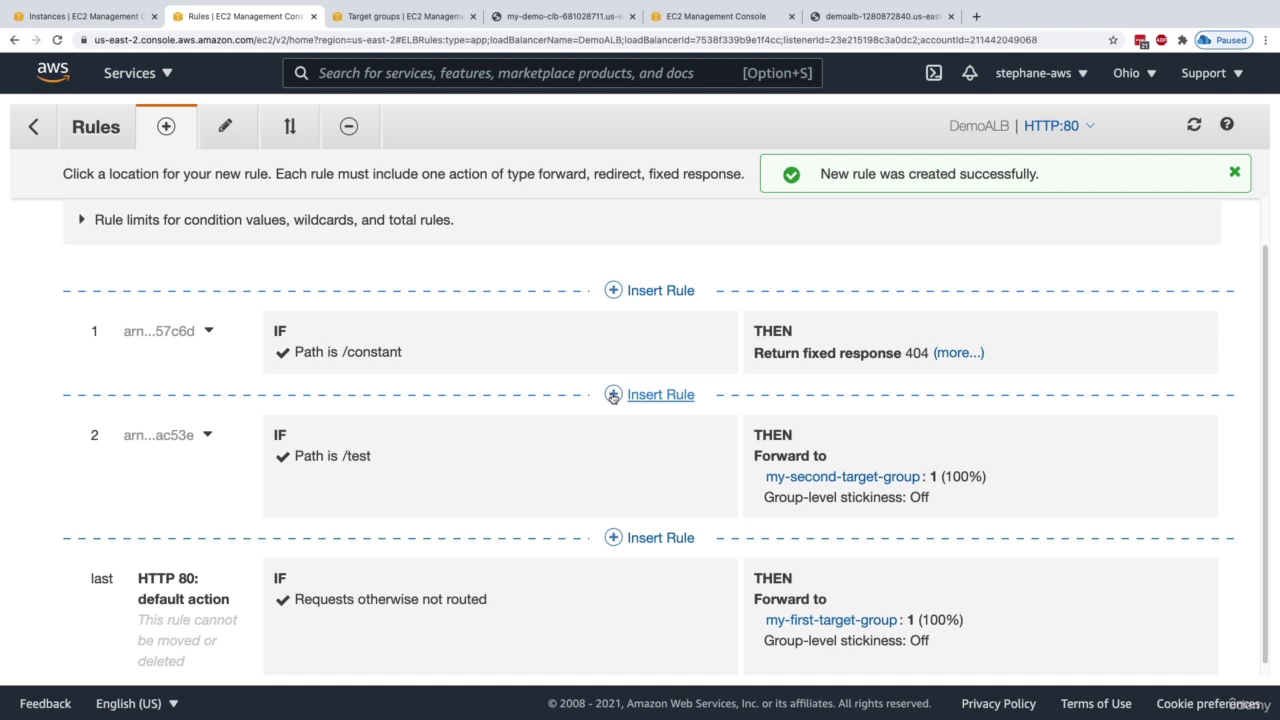
click(640, 291)
click(520, 352)
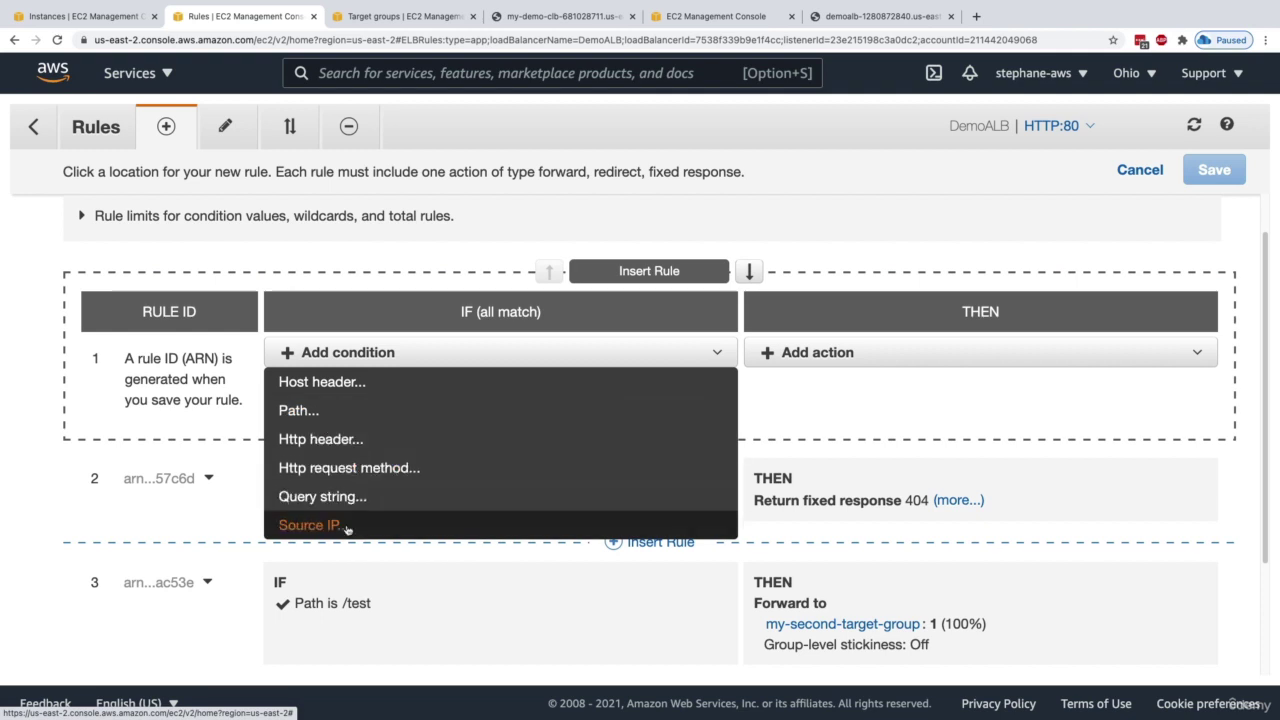
click(879, 293)
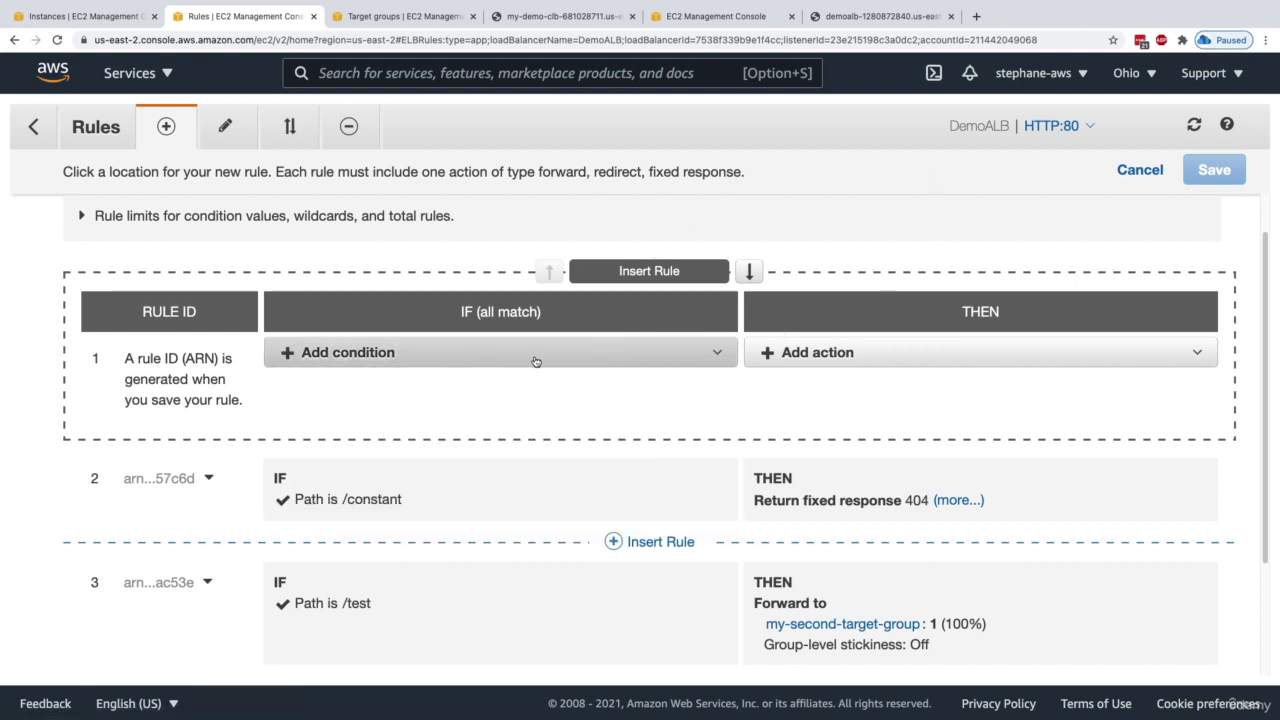
scroll(1195, 307, up, 1)
click(1140, 178)
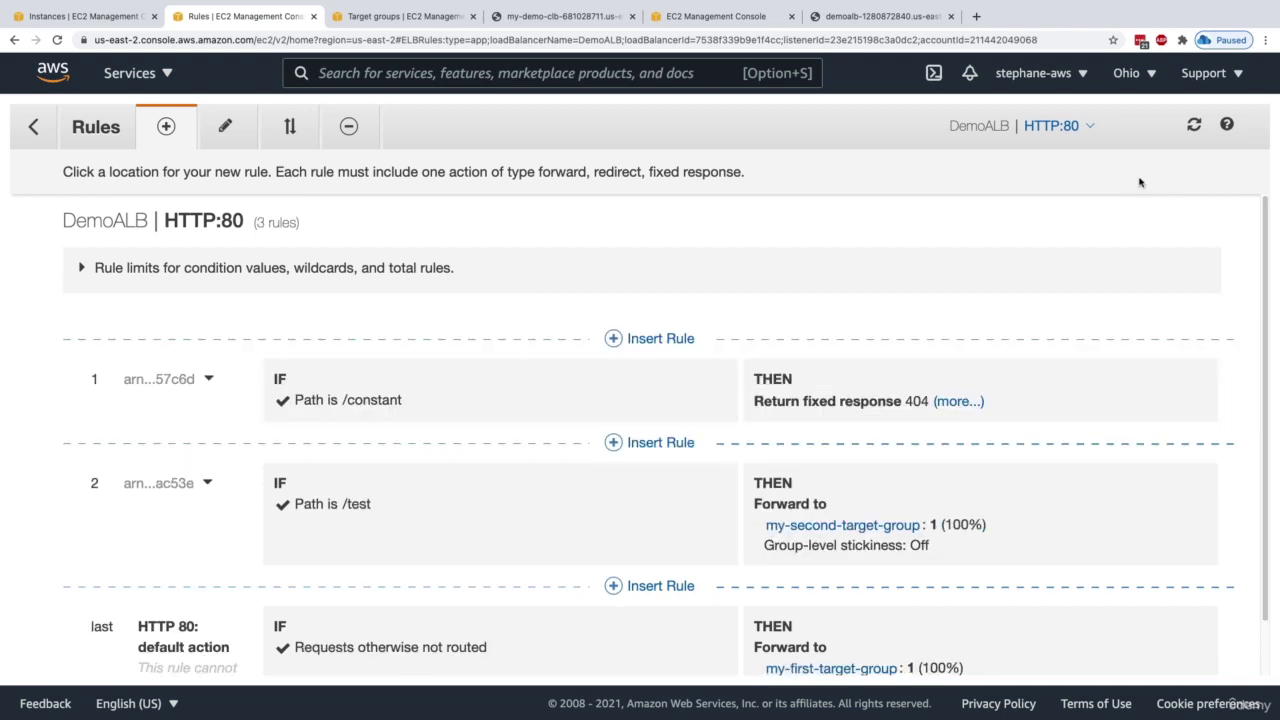
- Go back to DemoALB's description and copy its DNS name
click(33, 127)
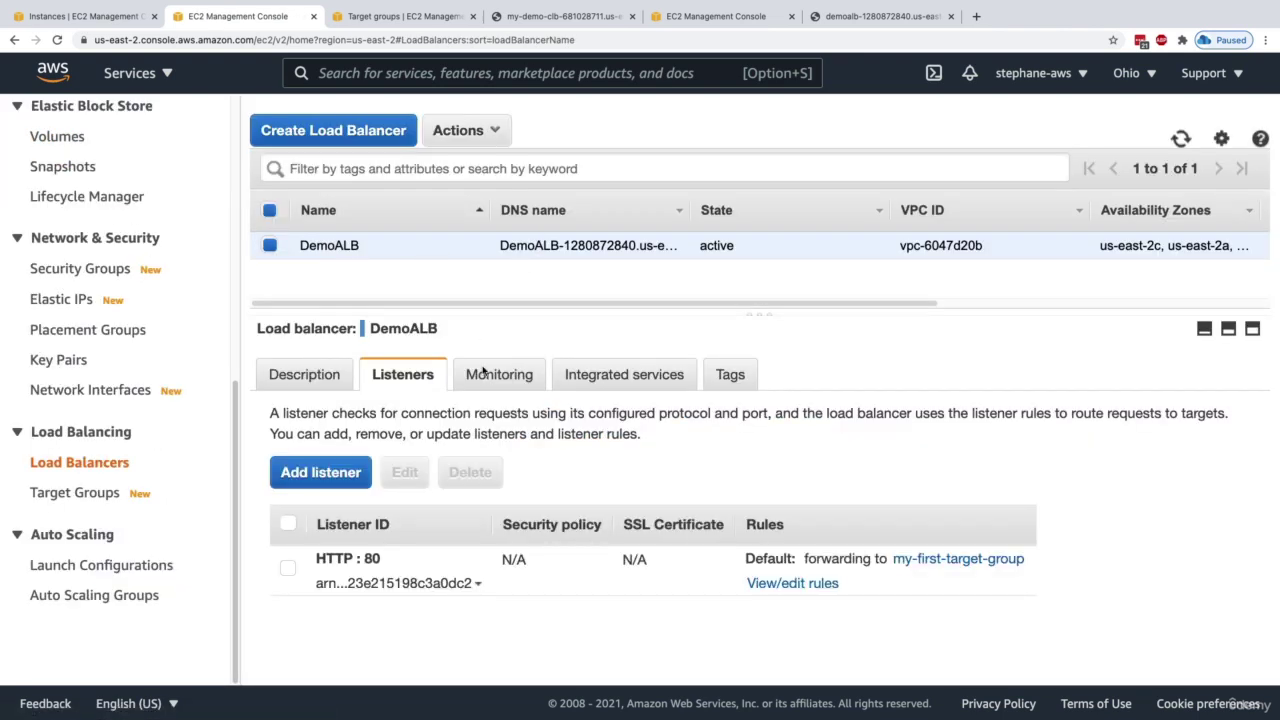
click(330, 380)
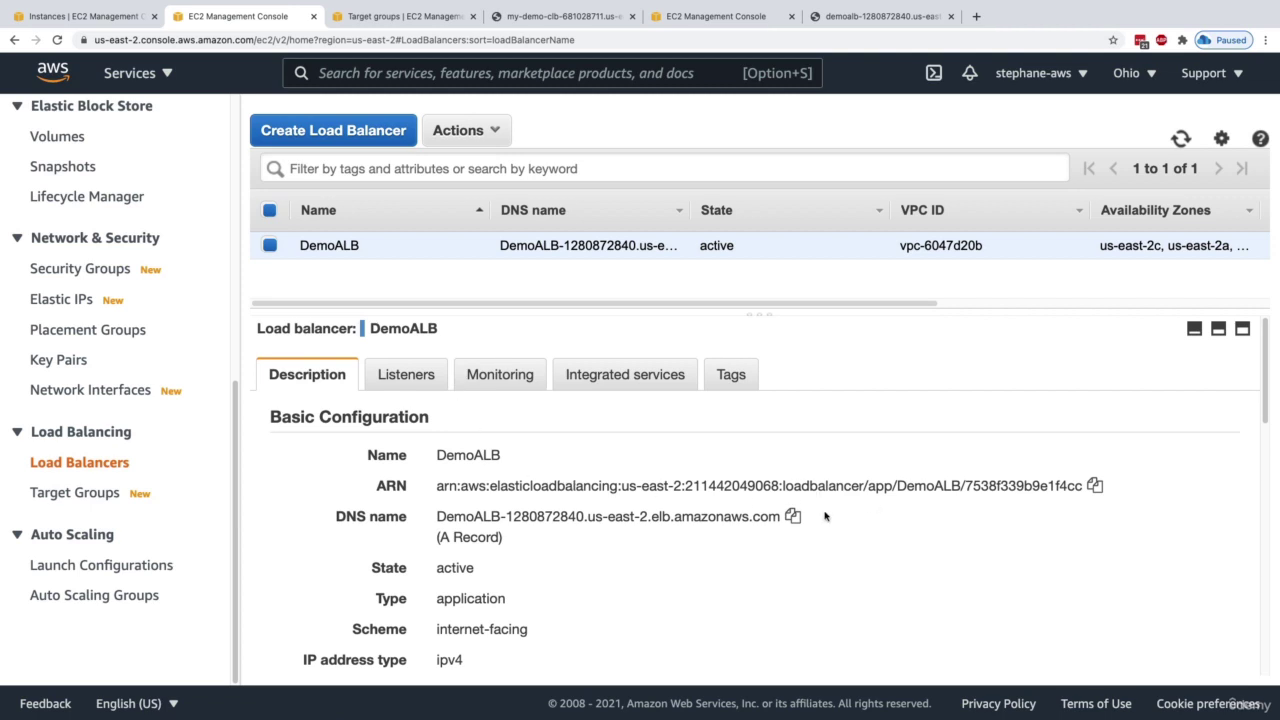
click(792, 516)
- Switch to the open DemoALB web page and reload it several times to test the default routing
click(895, 17)
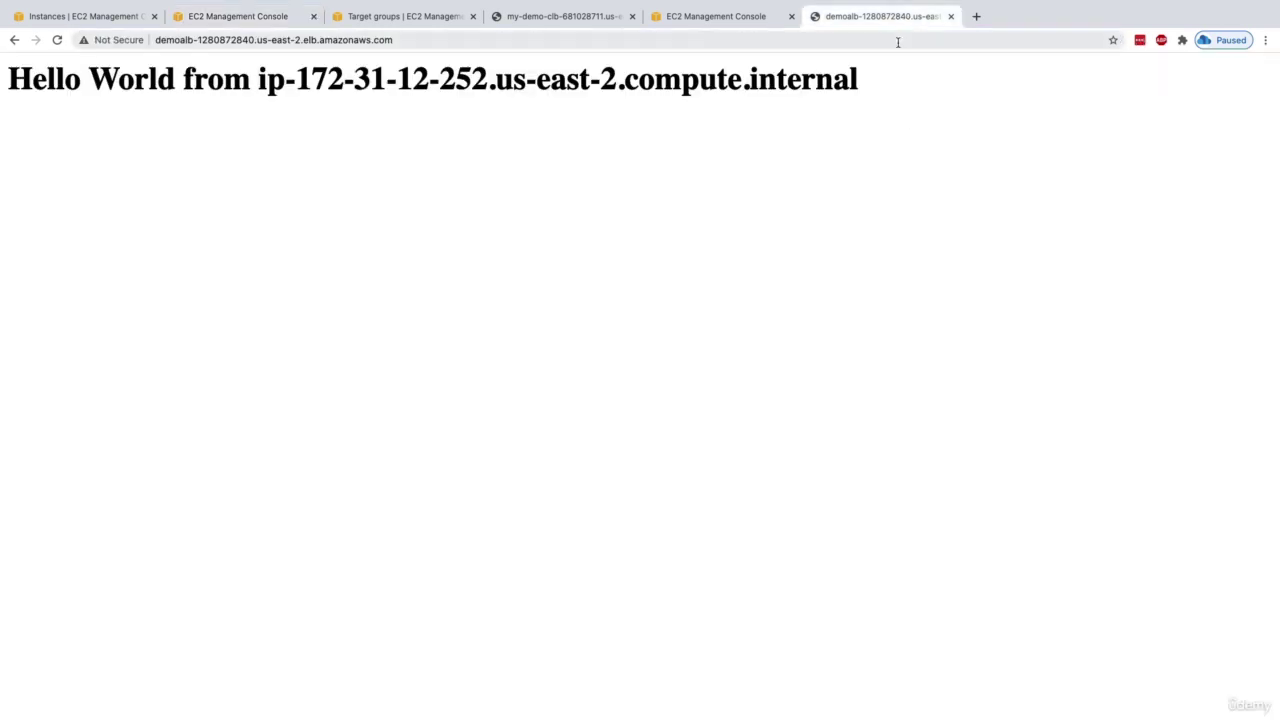
key(super+r)
key(super+r)
key(super+r)
key(super+r)
key(super+r)
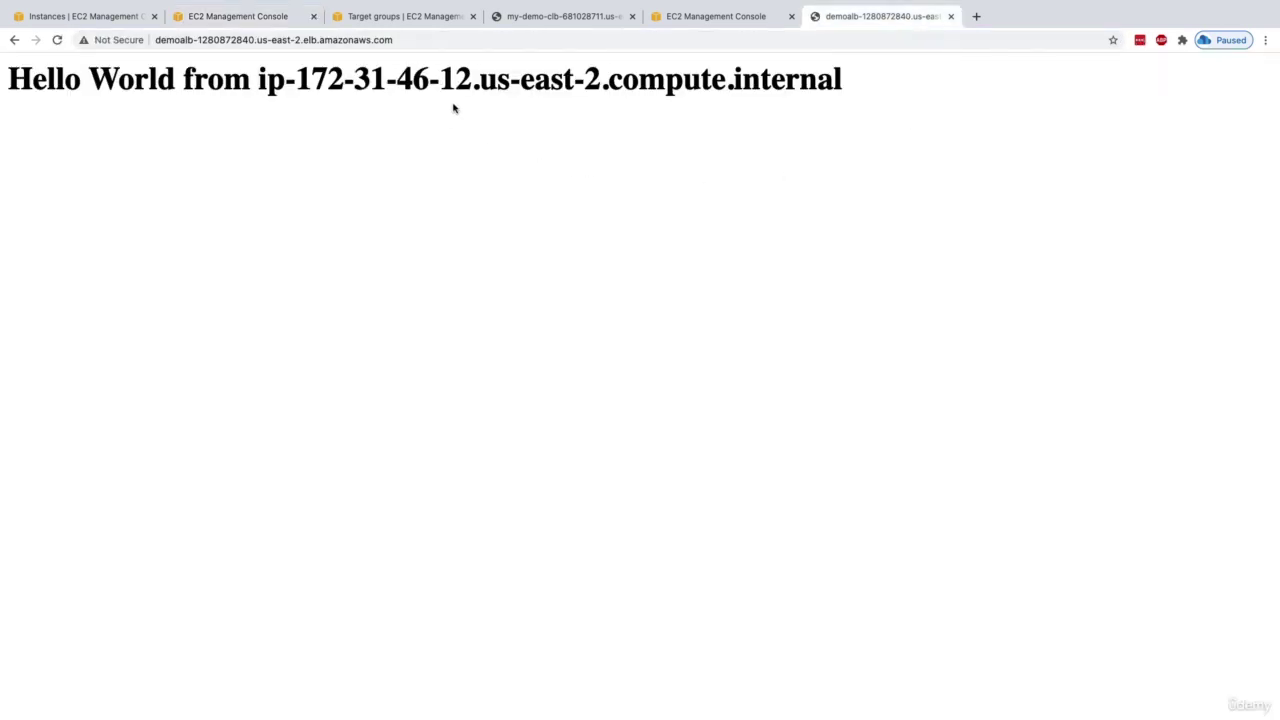
- Open the /constant path on the DemoALB address to test the fixed response rule
click(429, 40)
click(458, 35)
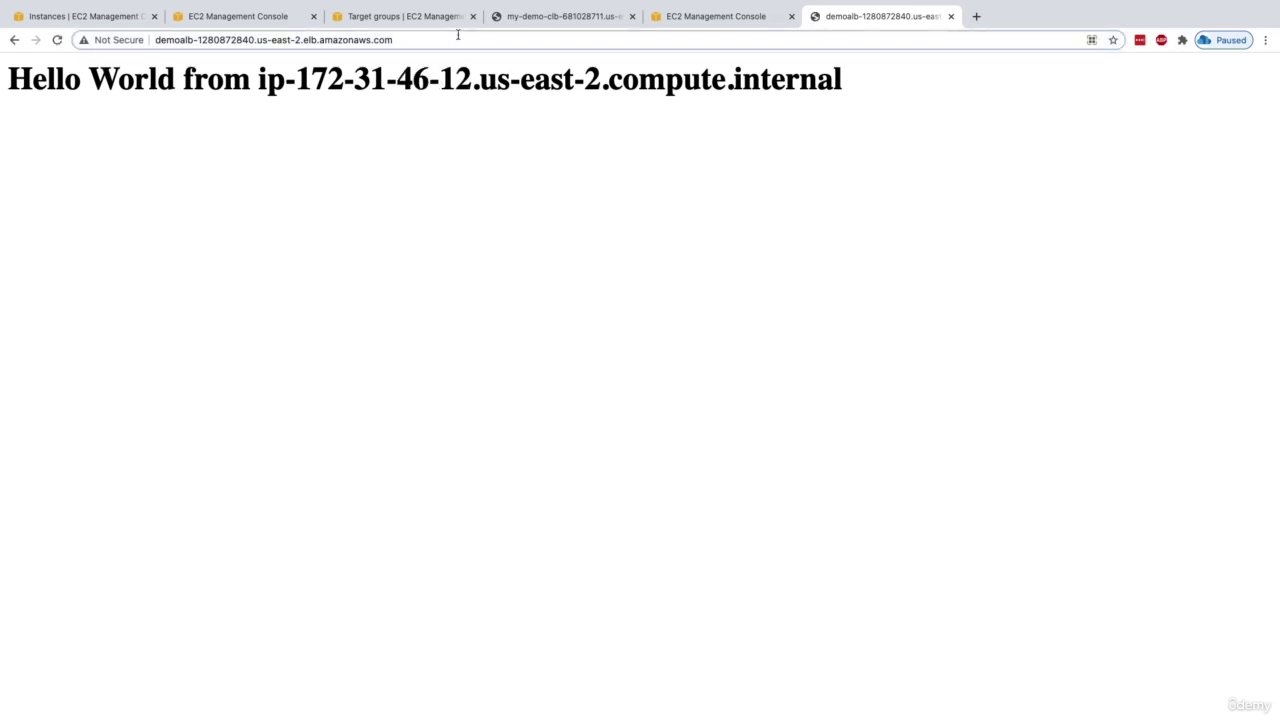
text(/constant)
key(Return)
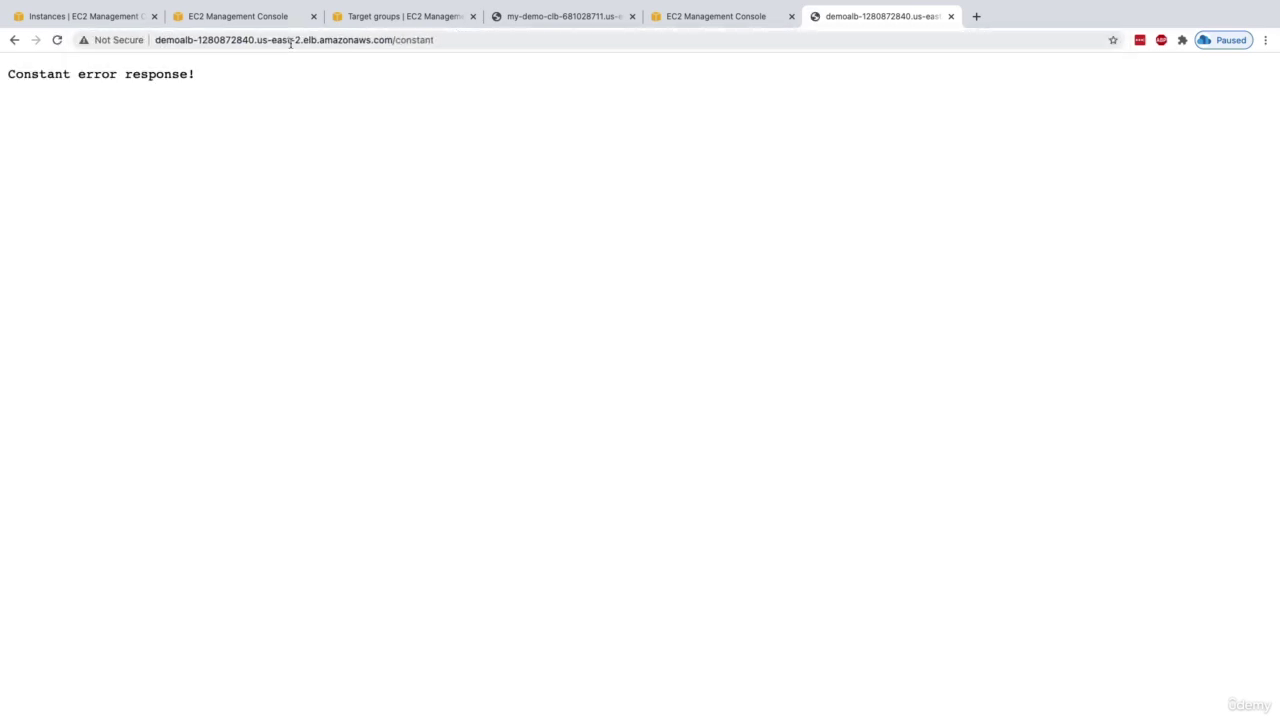
- Read the fixed response on the /constant page and open the /test path on the DemoALB address to test its forwarding rule
drag(100, 76, 189, 74)
triple_click(192, 74)
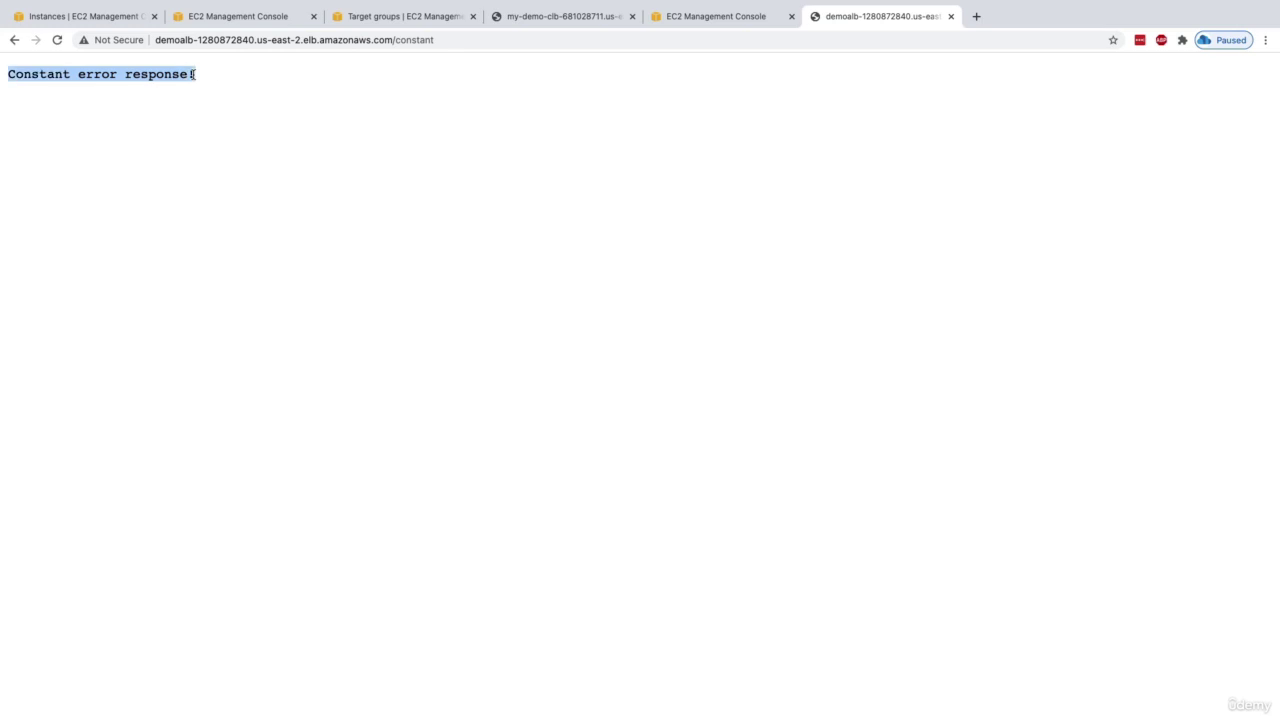
click(202, 103)
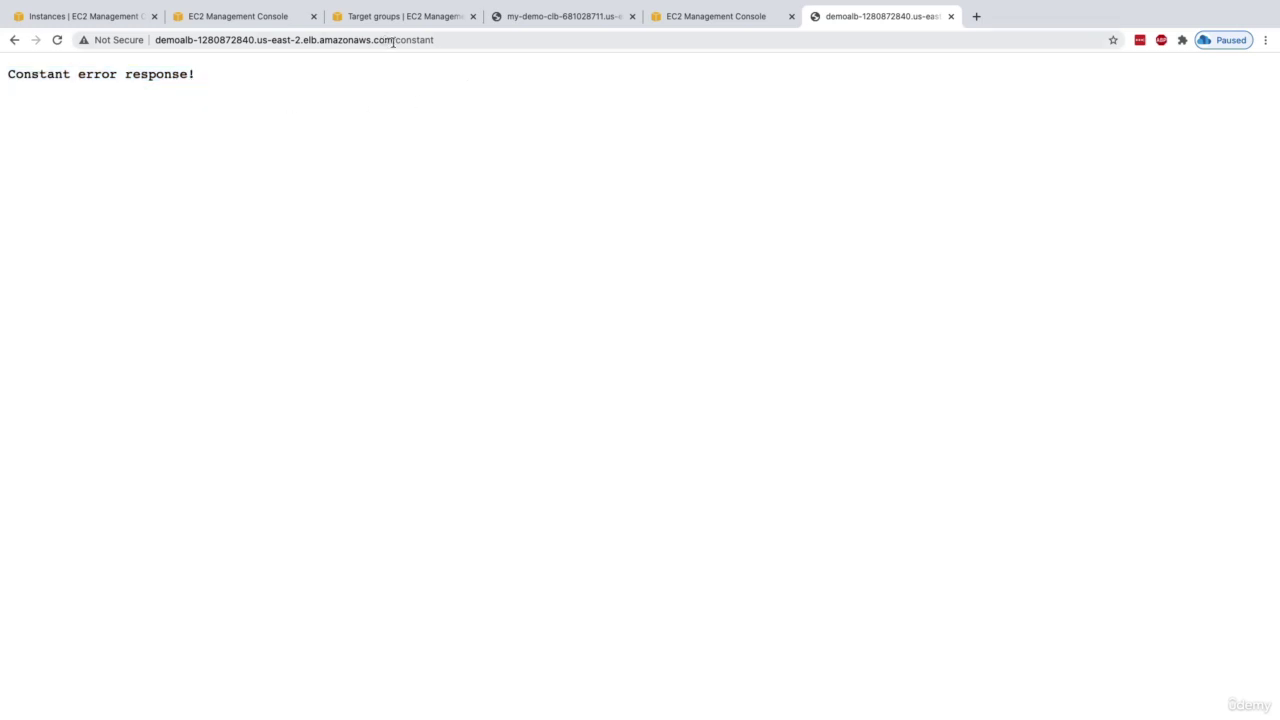
drag(393, 41, 459, 42)
text(test)
key(Return)
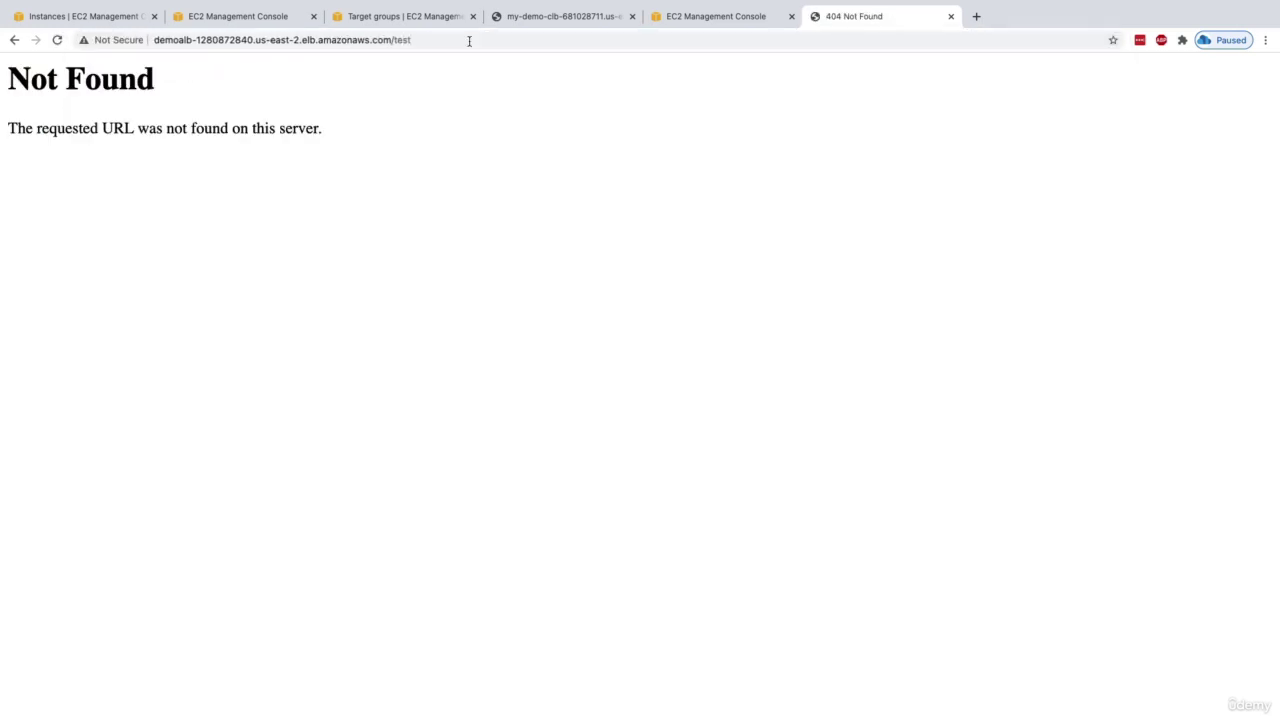
triple_click(203, 91)
click(242, 99)
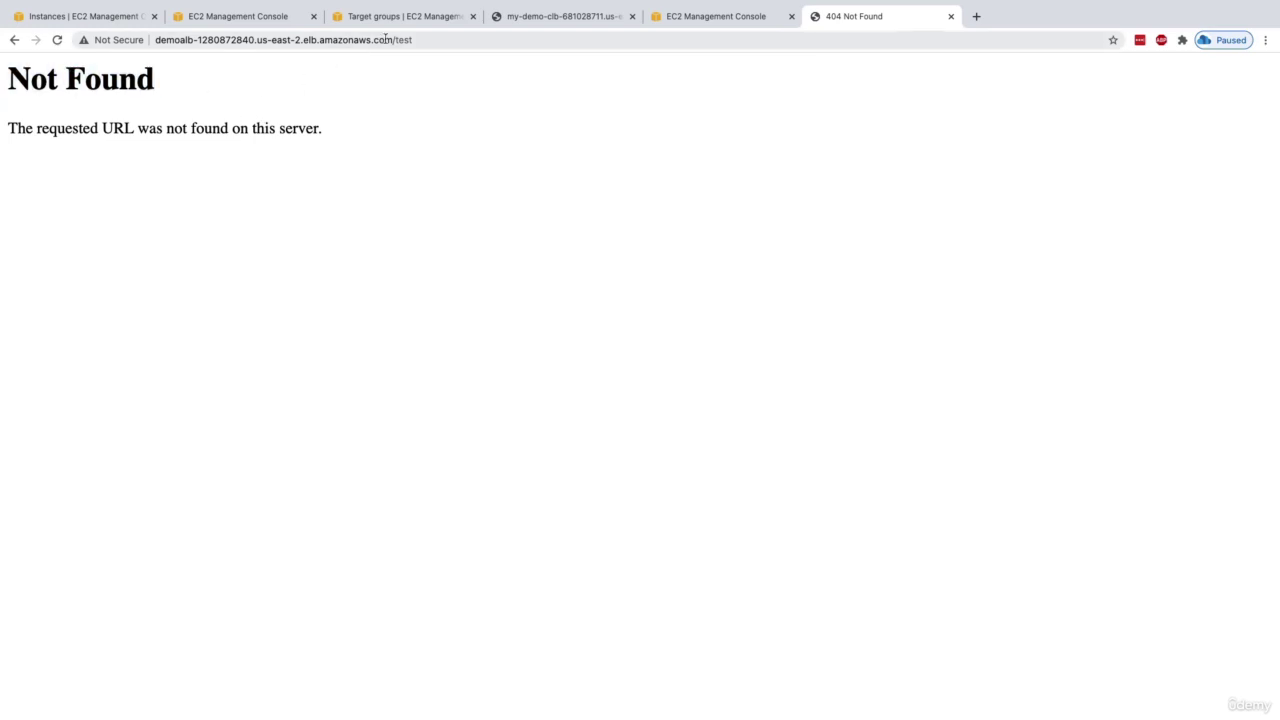
drag(392, 40, 421, 41)
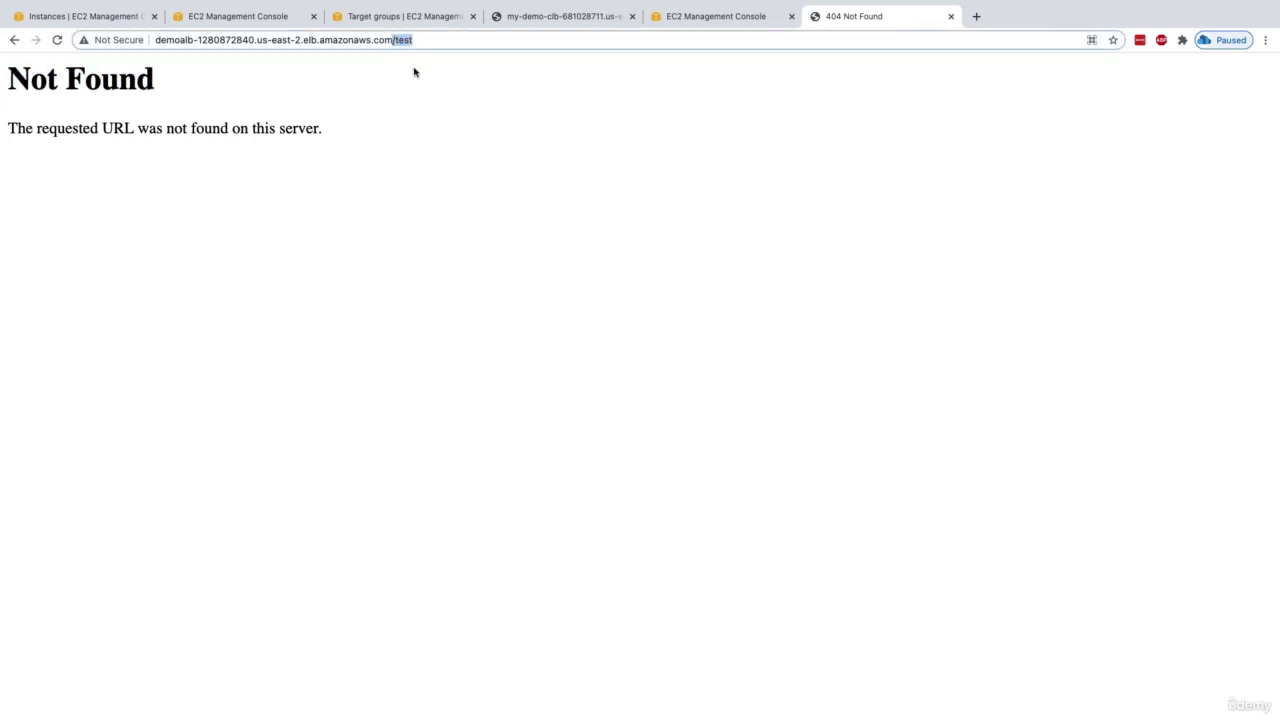
click(390, 120)
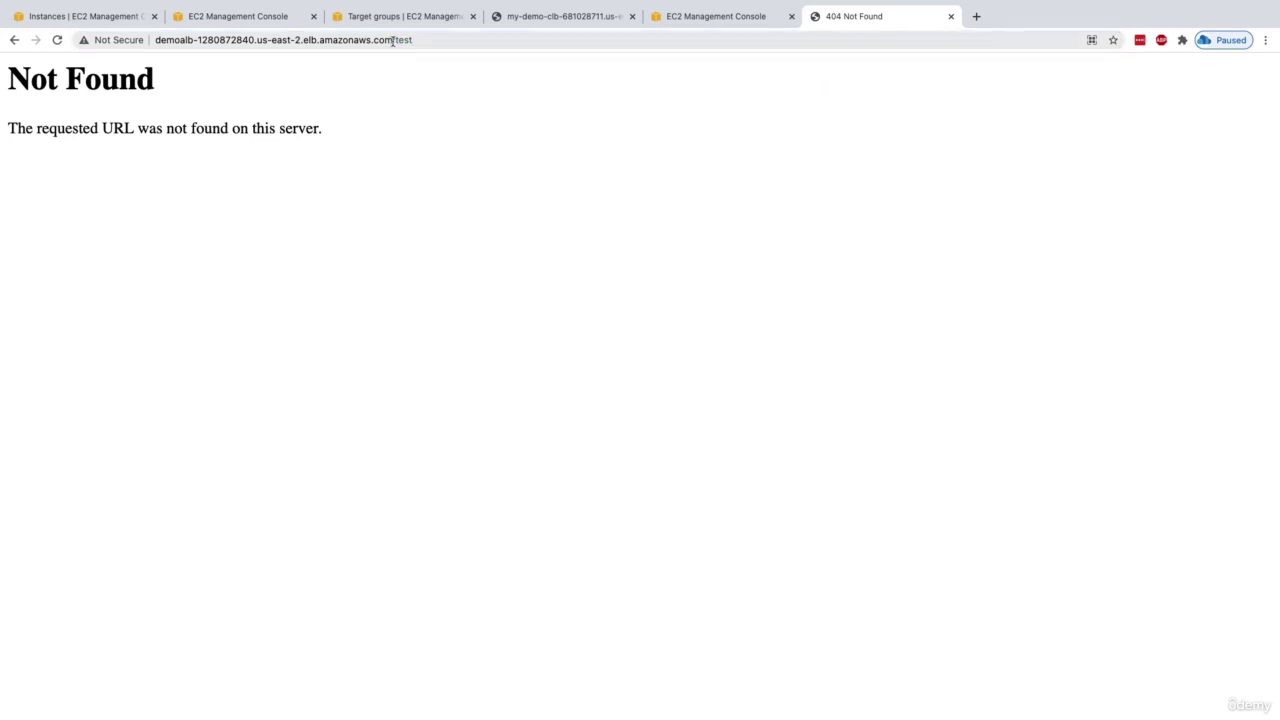
drag(392, 40, 426, 40)
click(420, 129)
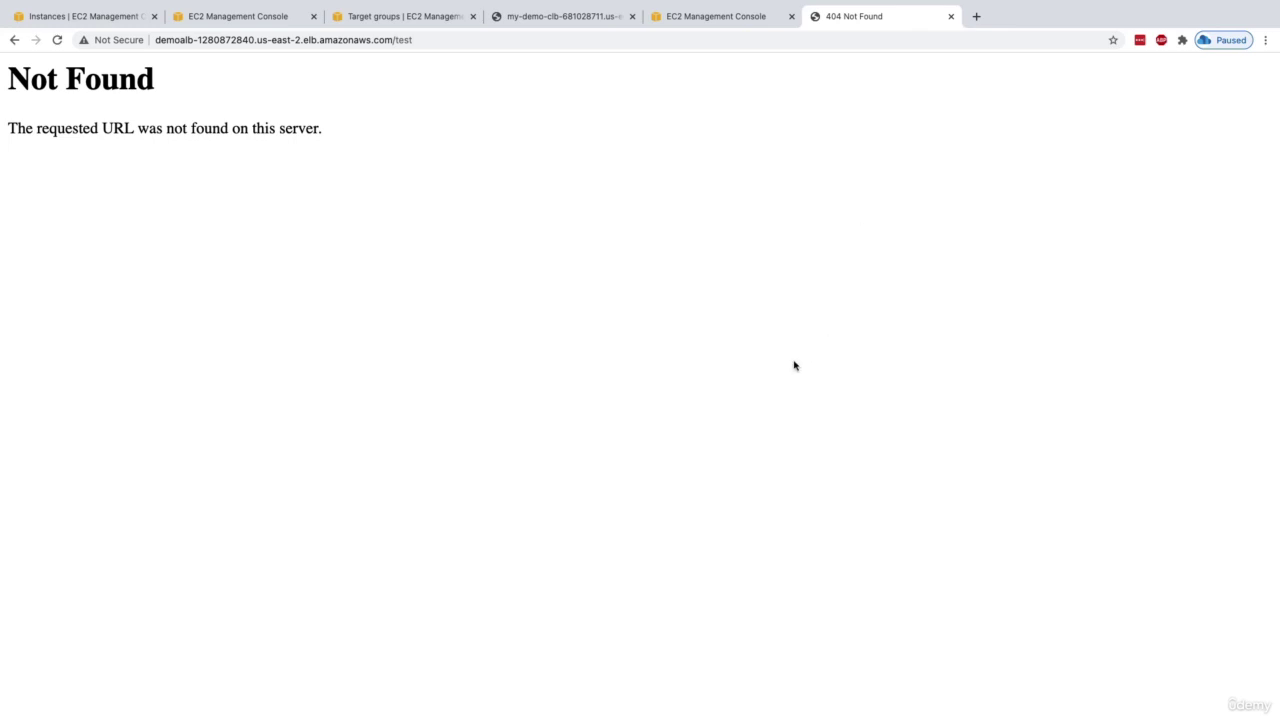
- Delete the /constant and /test rules from DemoALB's HTTP:80 listener and return to the load balancer list
key(super+2)
click(403, 374)
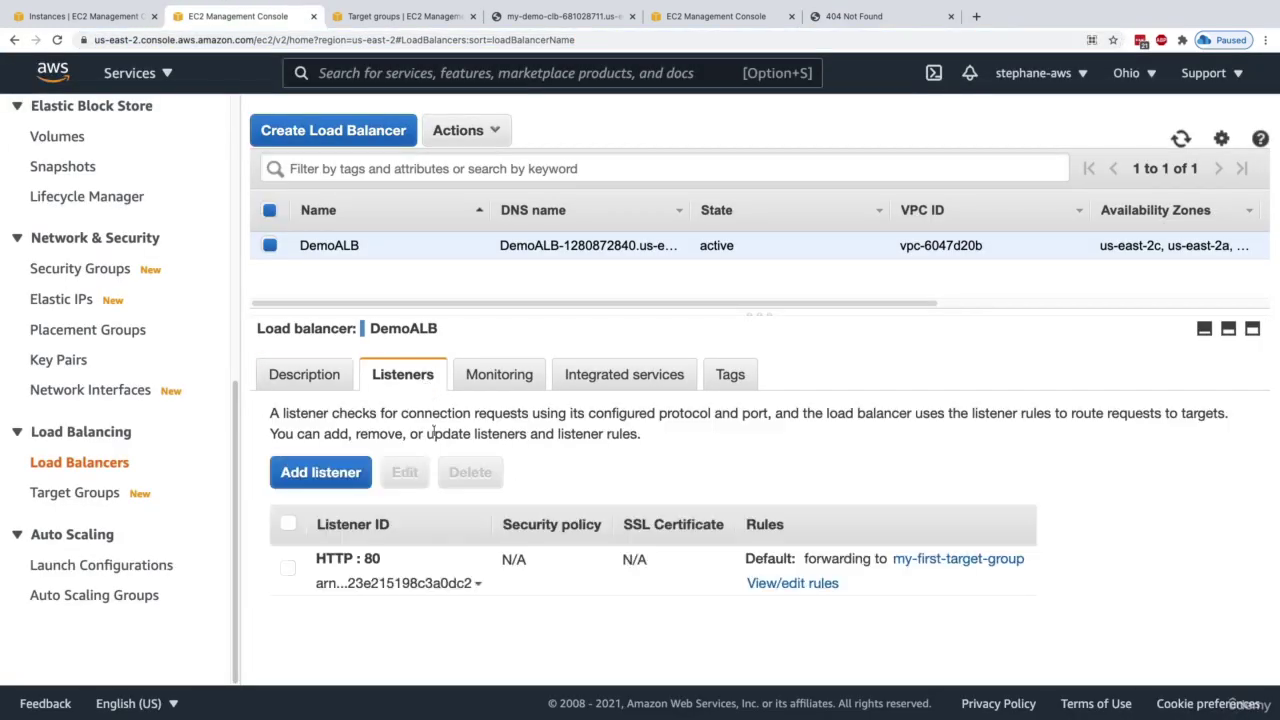
click(792, 583)
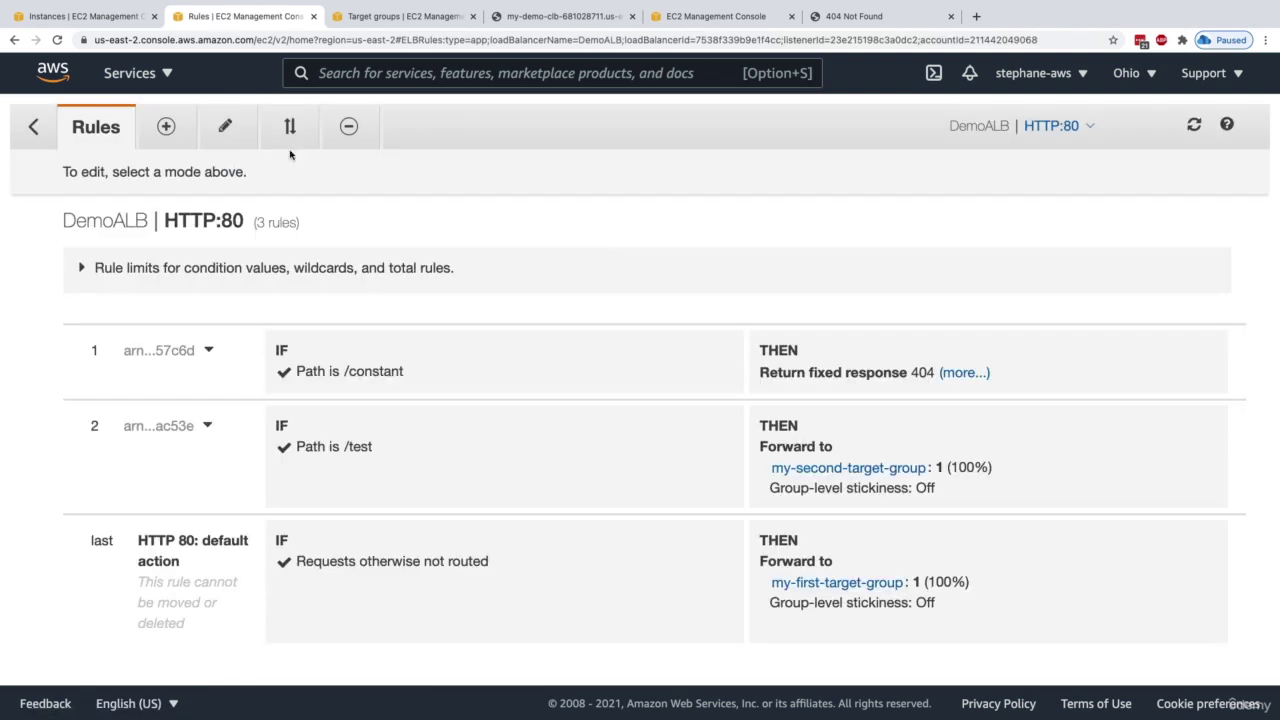
click(340, 128)
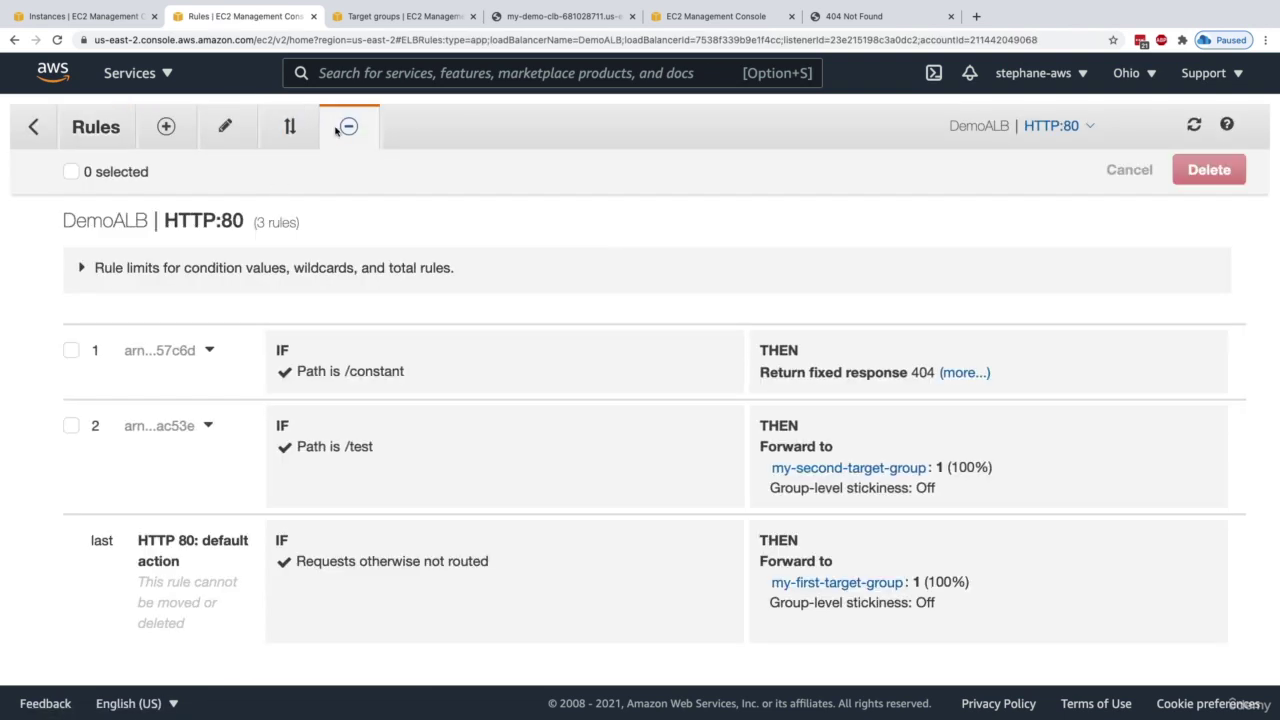
click(71, 350)
click(71, 425)
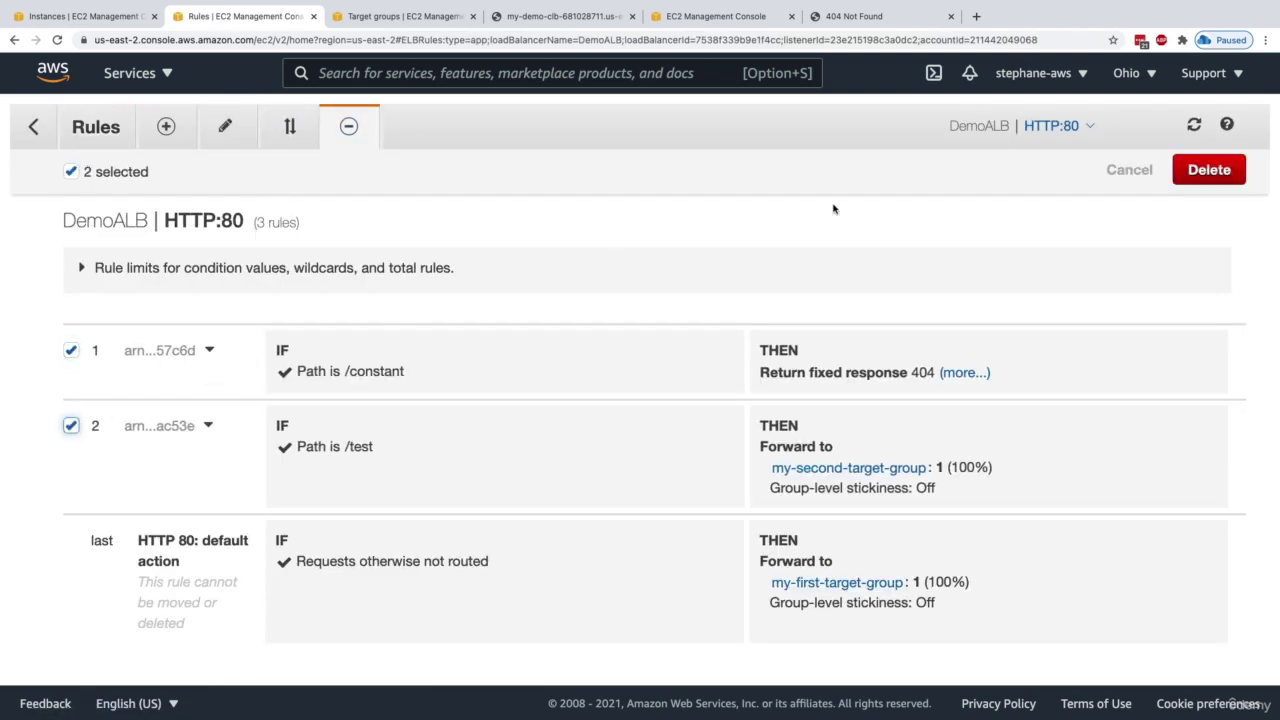
click(1205, 180)
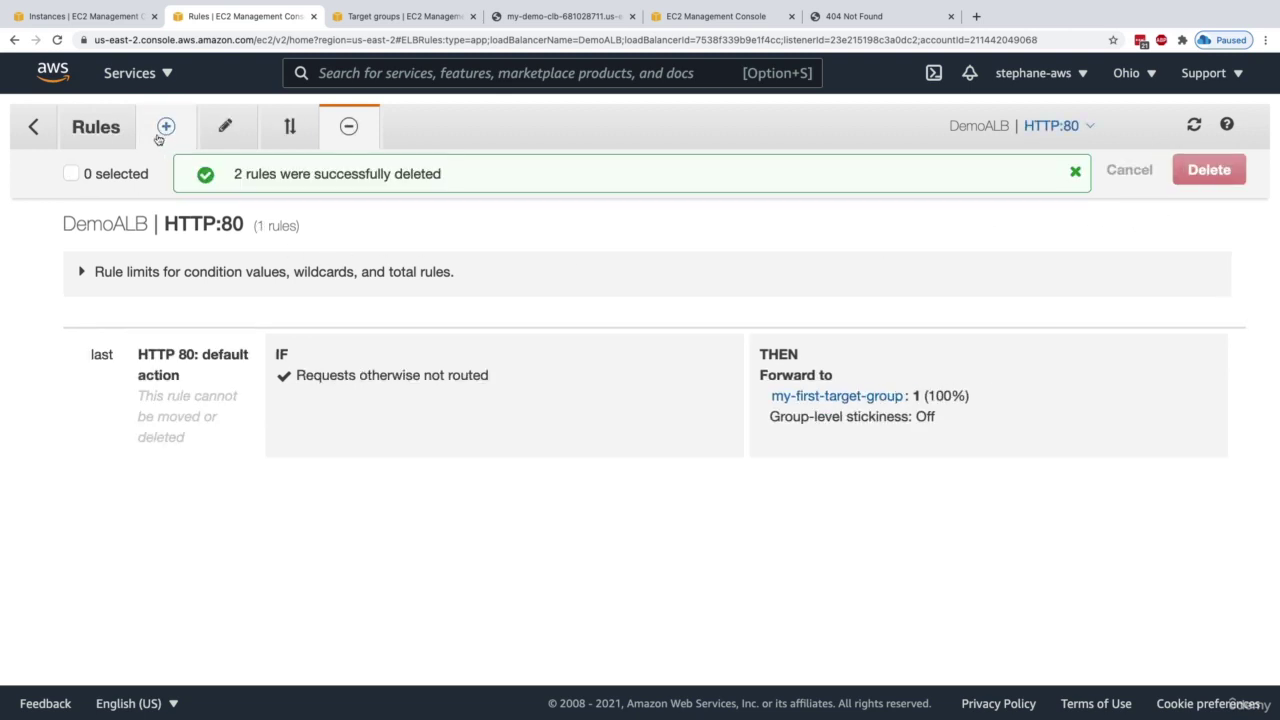
click(33, 126)
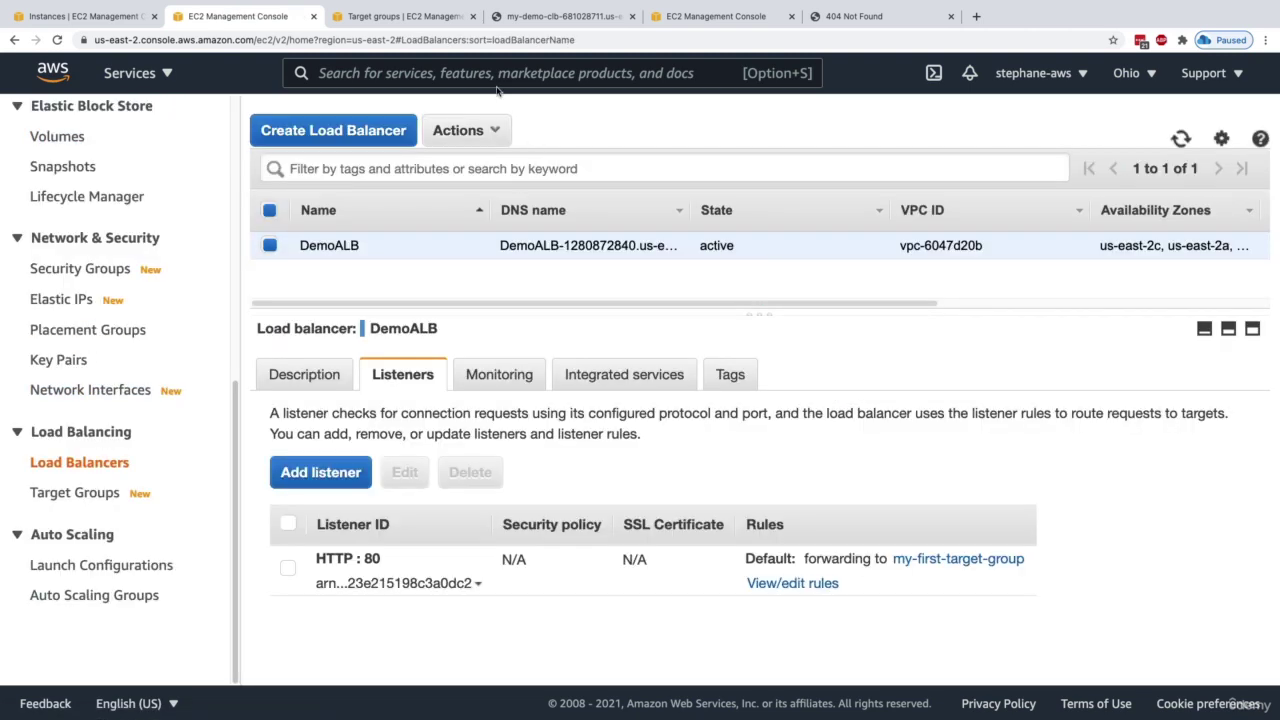
- Delete my-second-target-group from the target groups
click(437, 20)
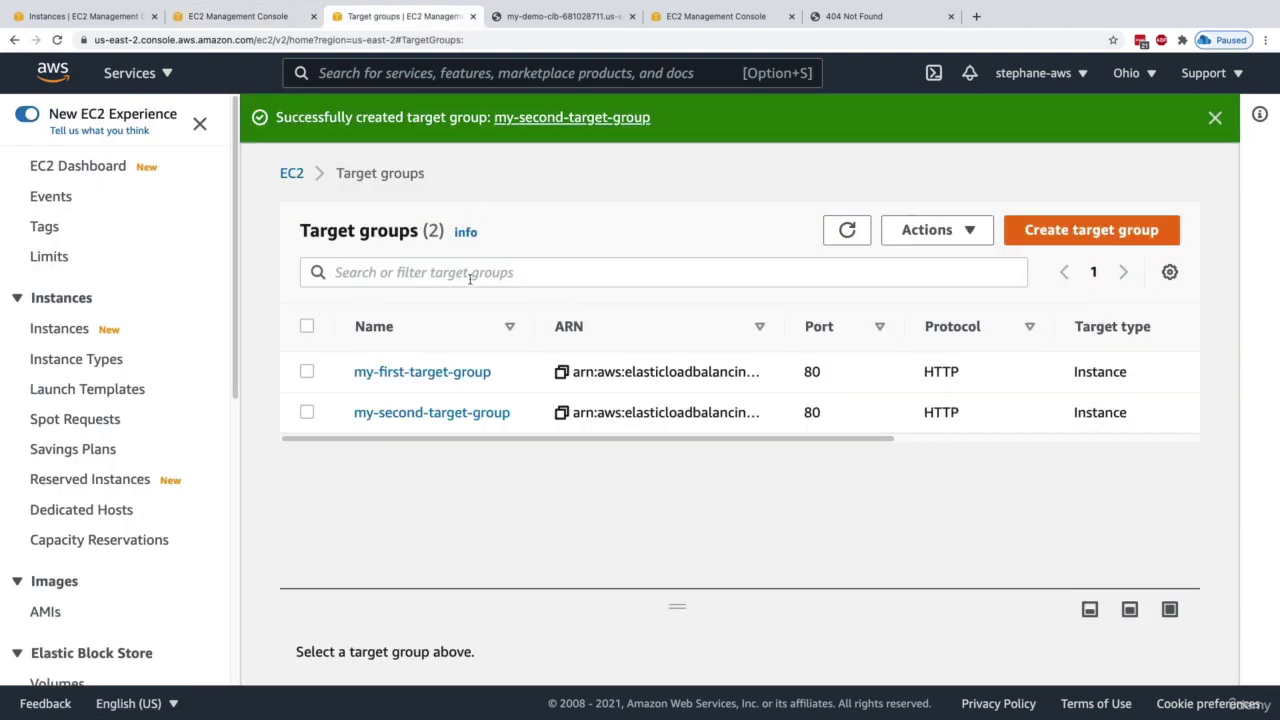
click(308, 411)
click(927, 230)
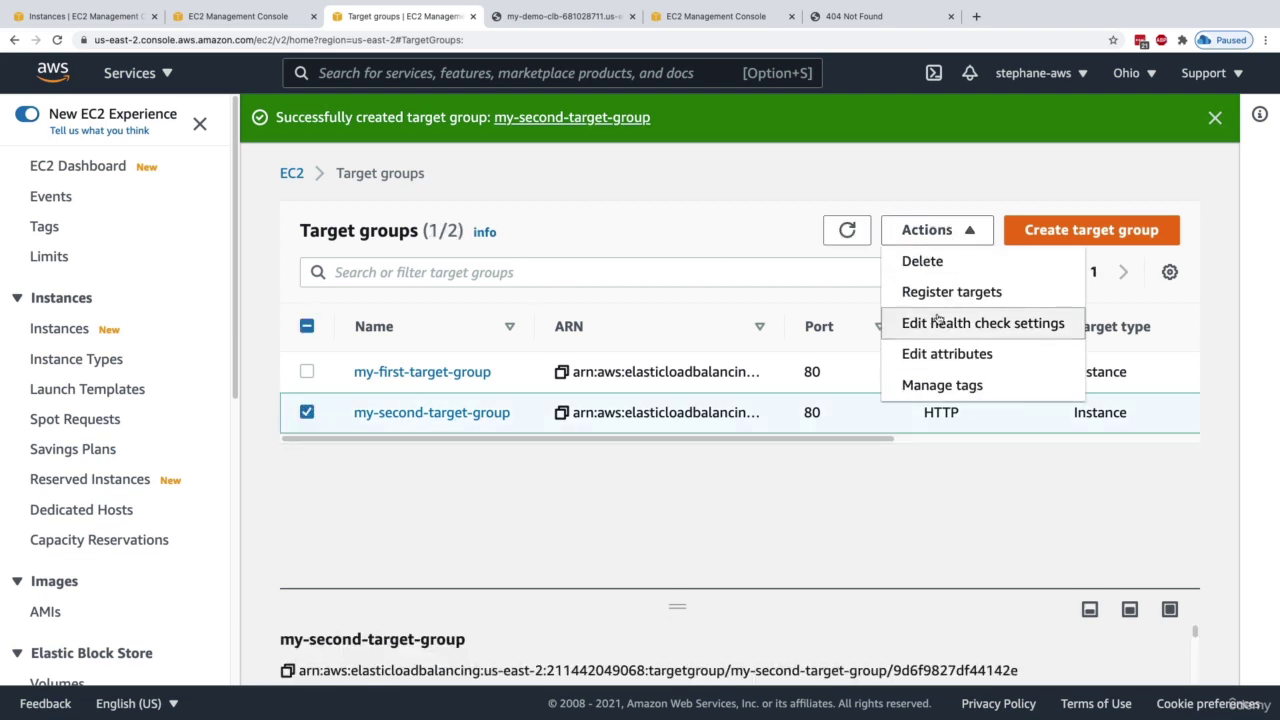
click(940, 262)
click(928, 510)
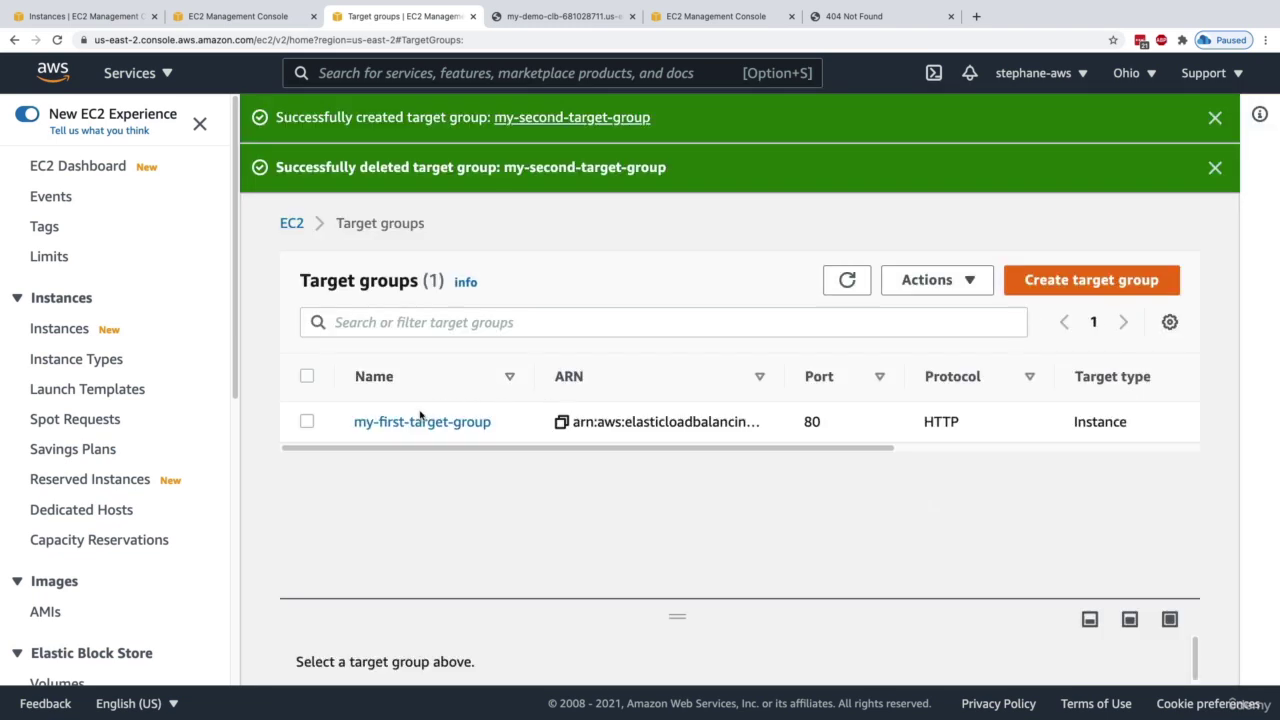
- In my-first-target-group, select all available instances on port 80, include them as pending and register the pending targets
click(414, 421)
scroll(430, 460, down, 3)
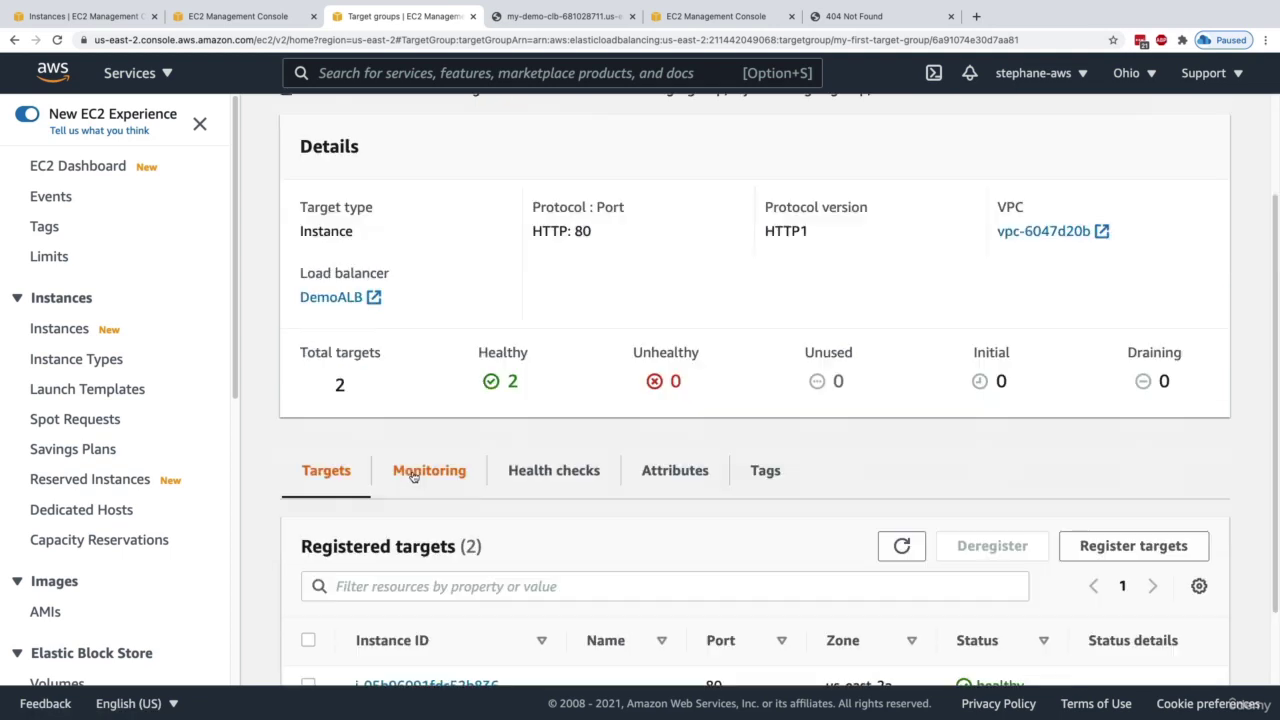
scroll(418, 476, down, 2)
click(1123, 374)
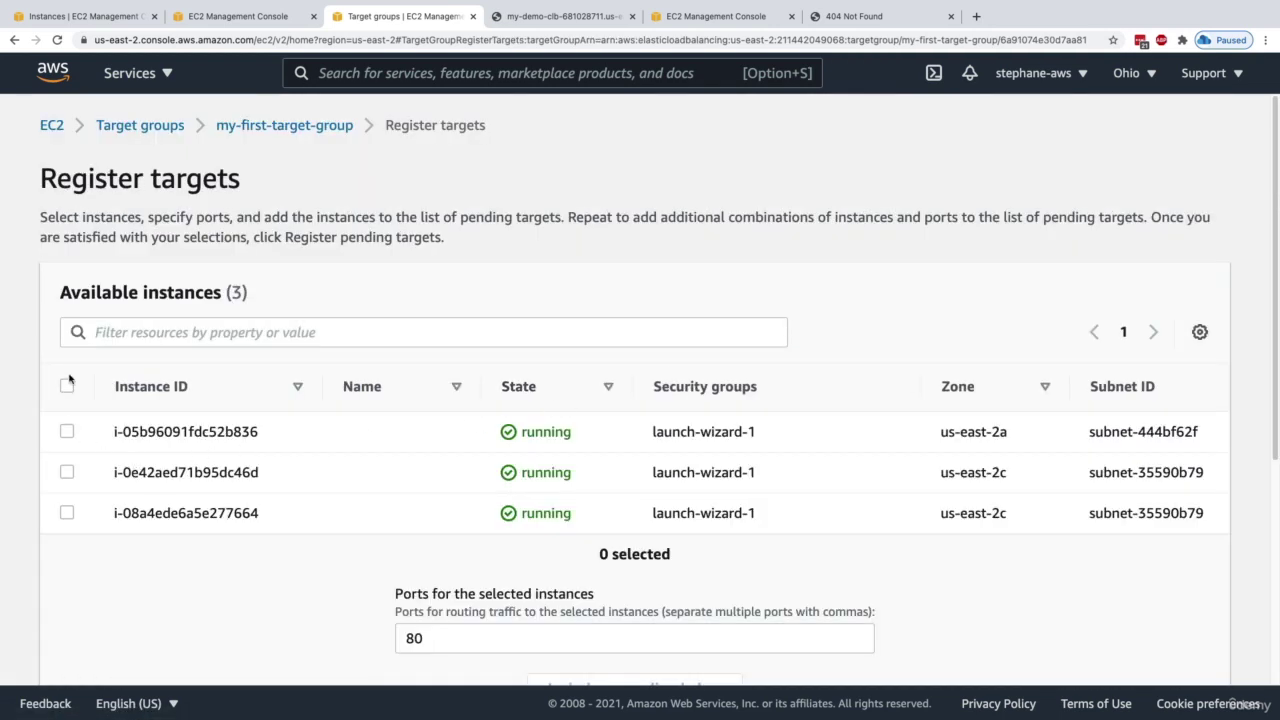
click(66, 385)
scroll(238, 437, down, 4)
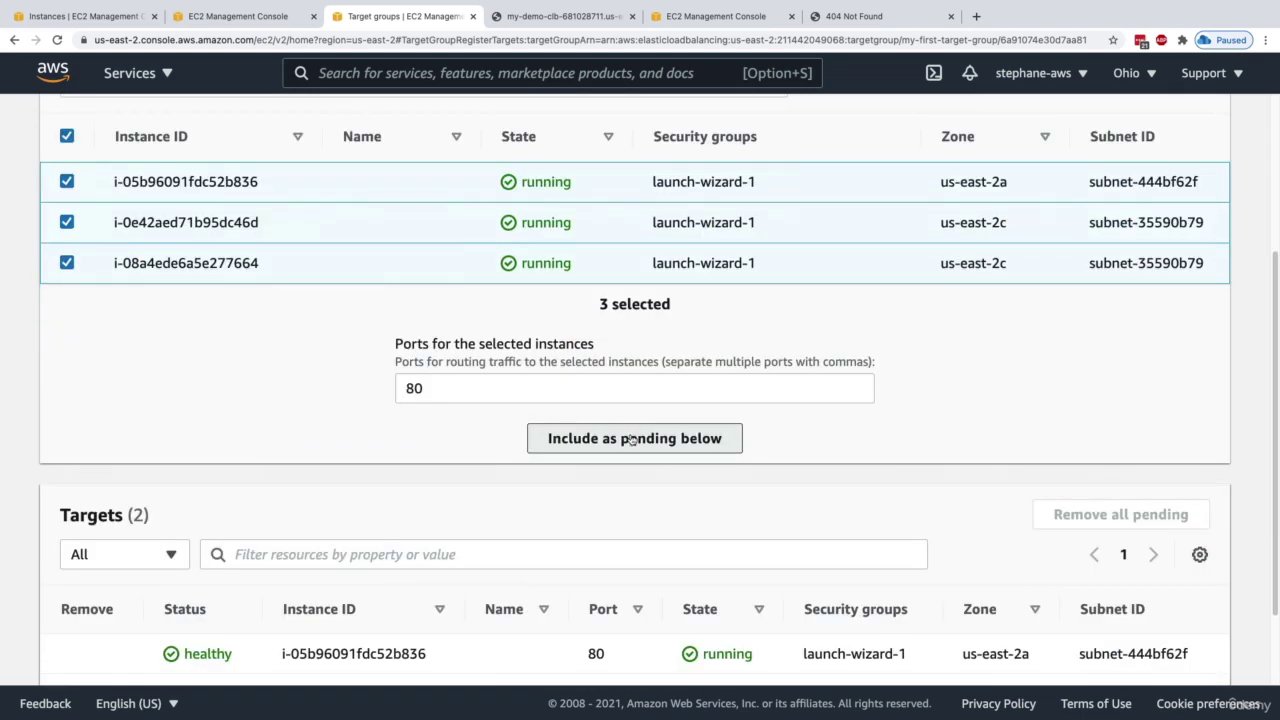
click(587, 431)
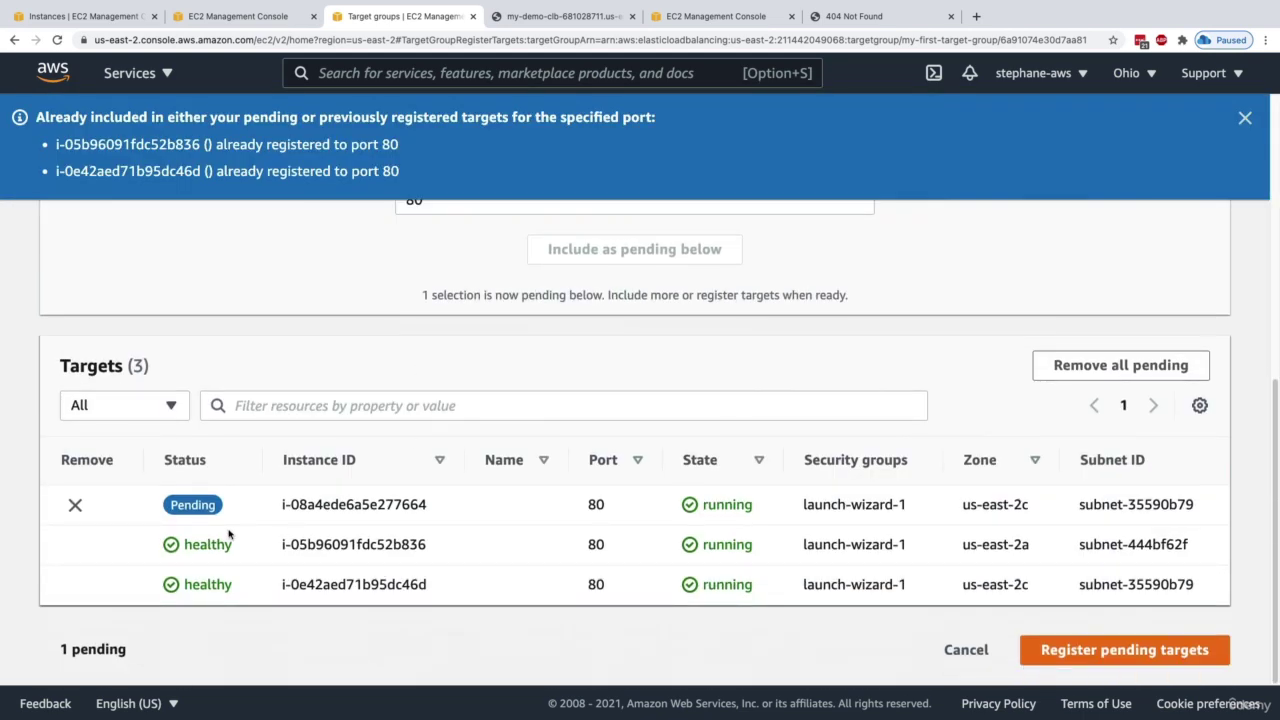
drag(428, 504, 384, 504)
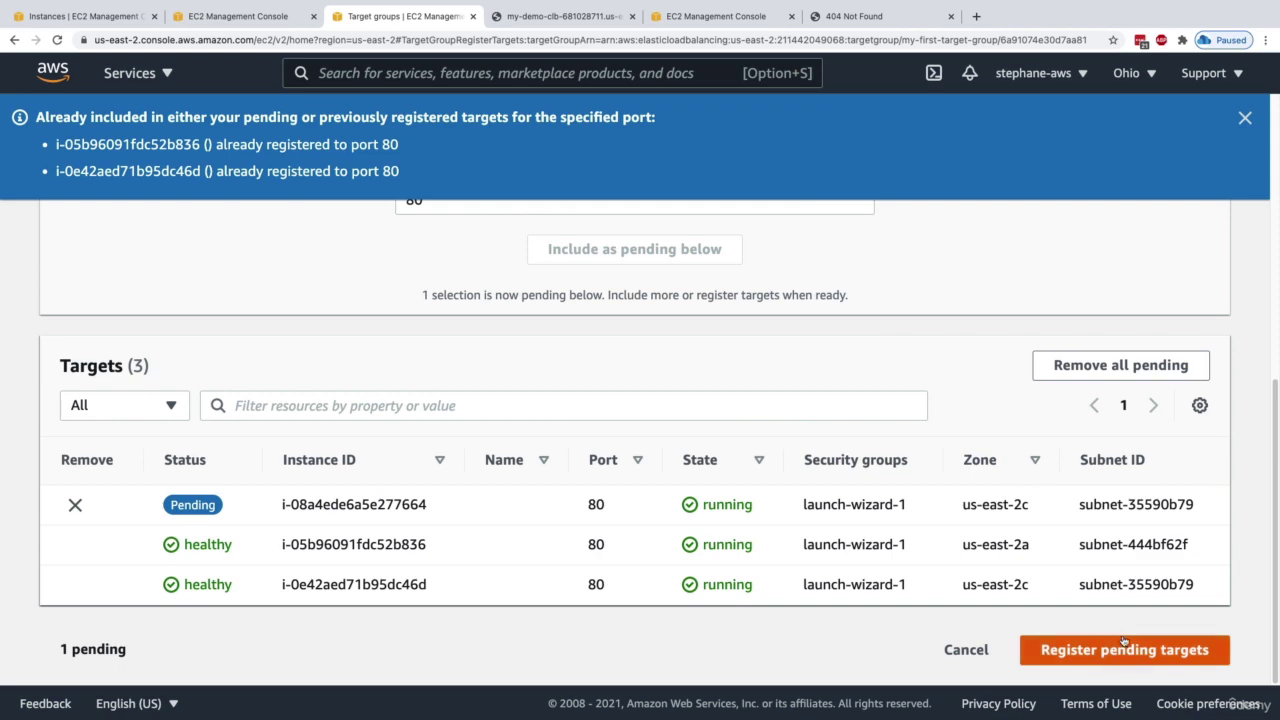
click(1123, 643)
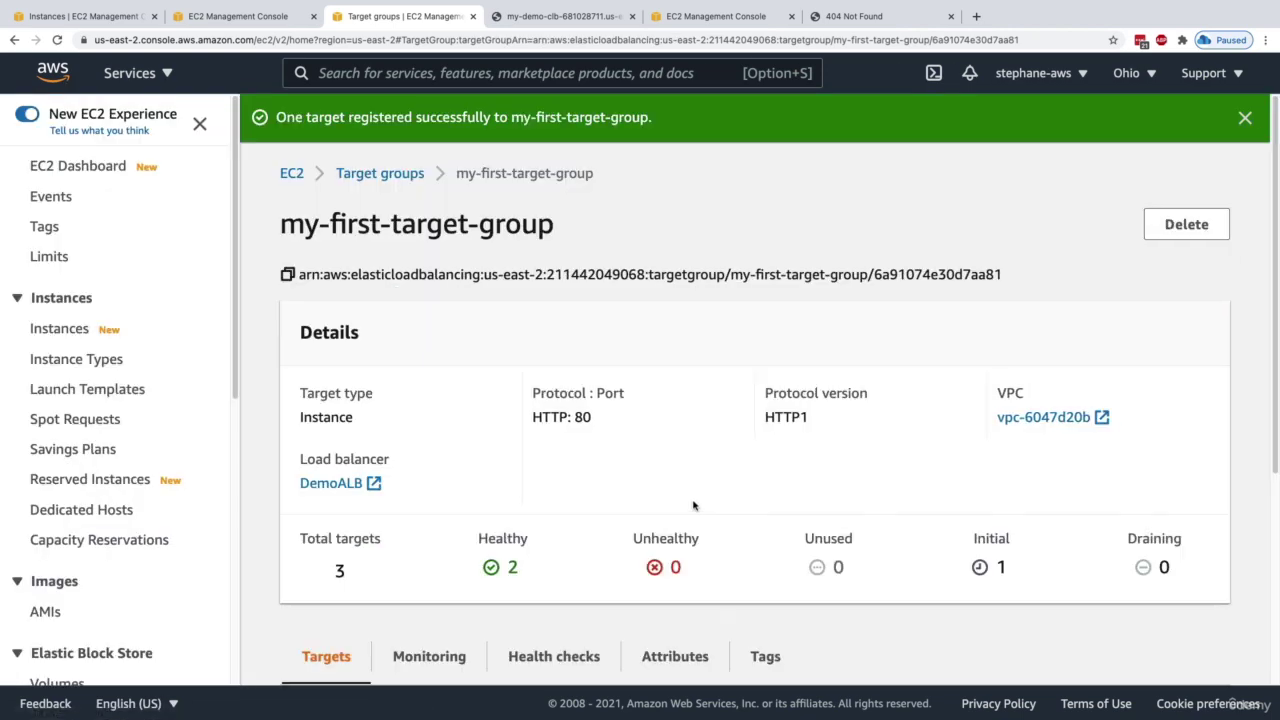
- Check the health status of the targets registered in my-first-target-group
scroll(694, 505, down, 4)
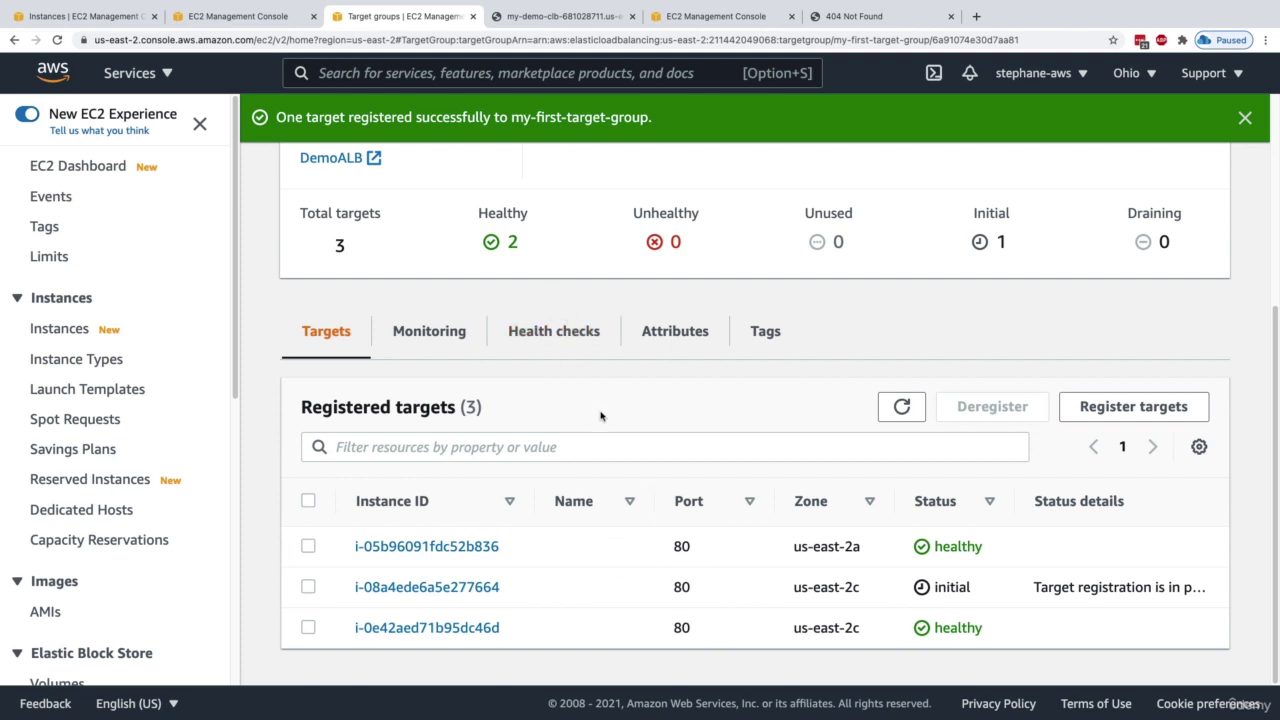
double_click(950, 547)
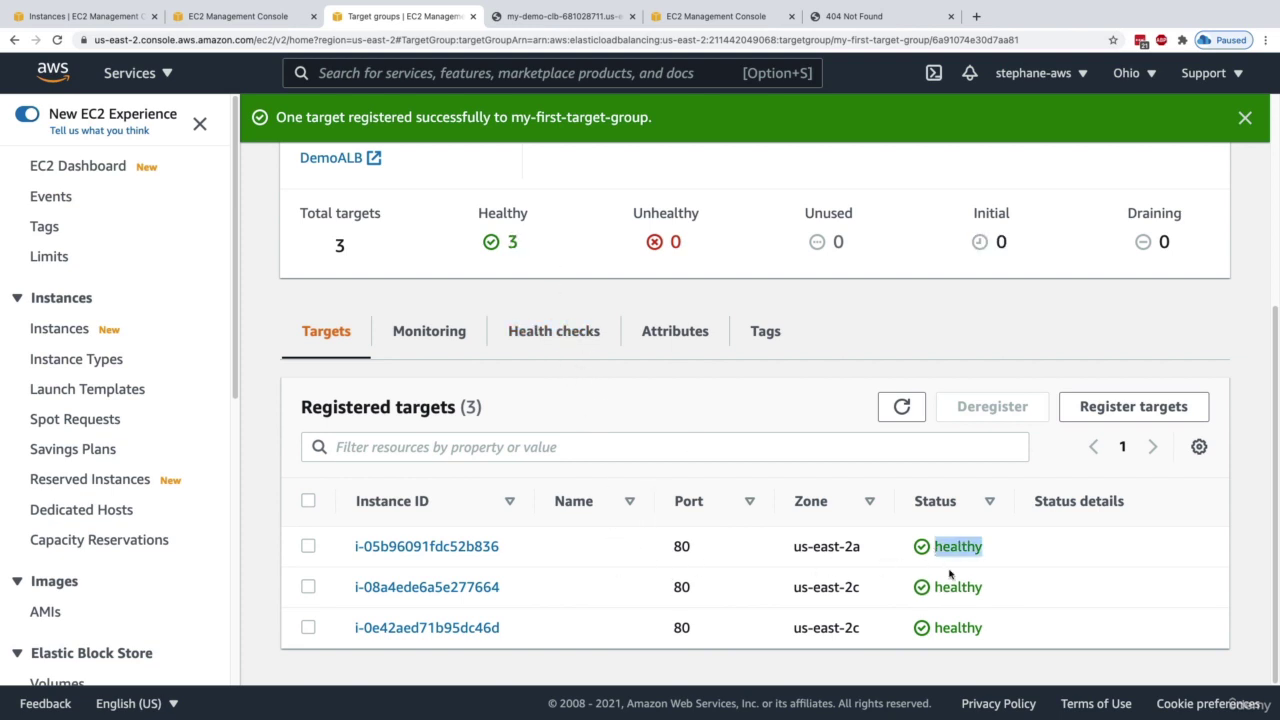
double_click(958, 588)
click(847, 586)
scroll(700, 400, up, 3)
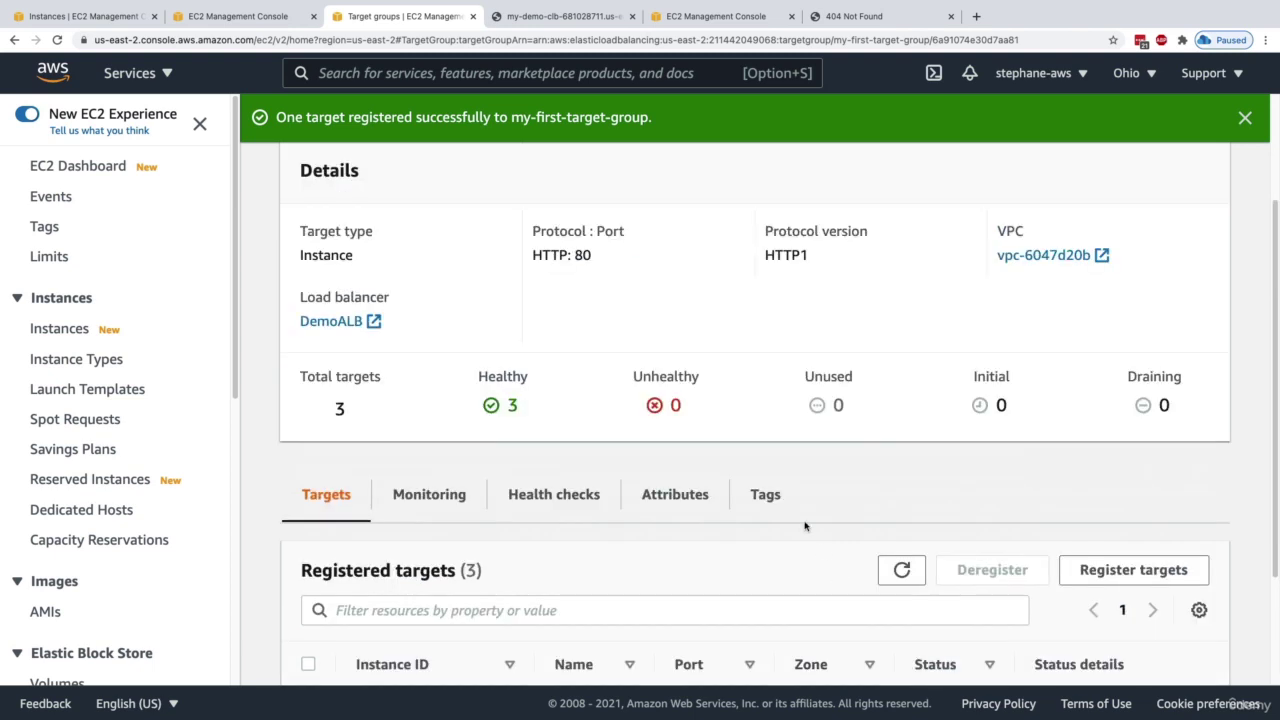
- Open DemoALB's root address without /test, reload it repeatedly to test balancing across the targets, and return to the load balancer list
click(855, 17)
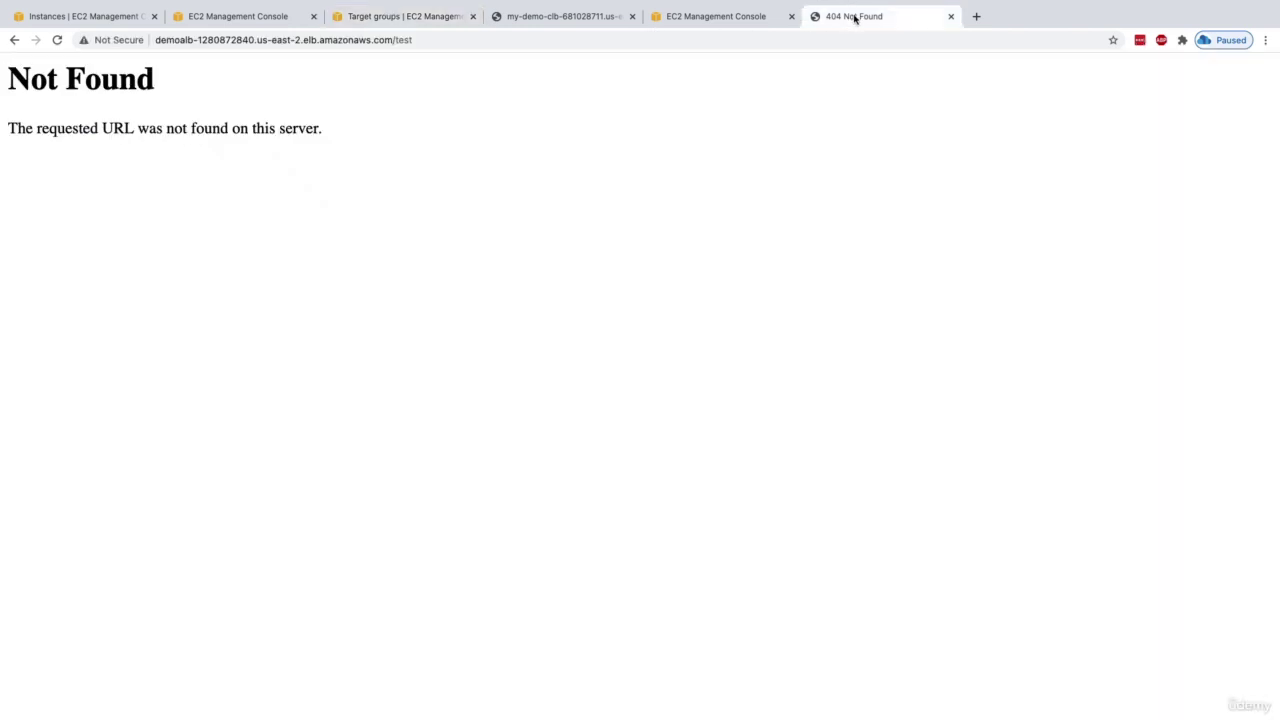
drag(392, 40, 410, 41)
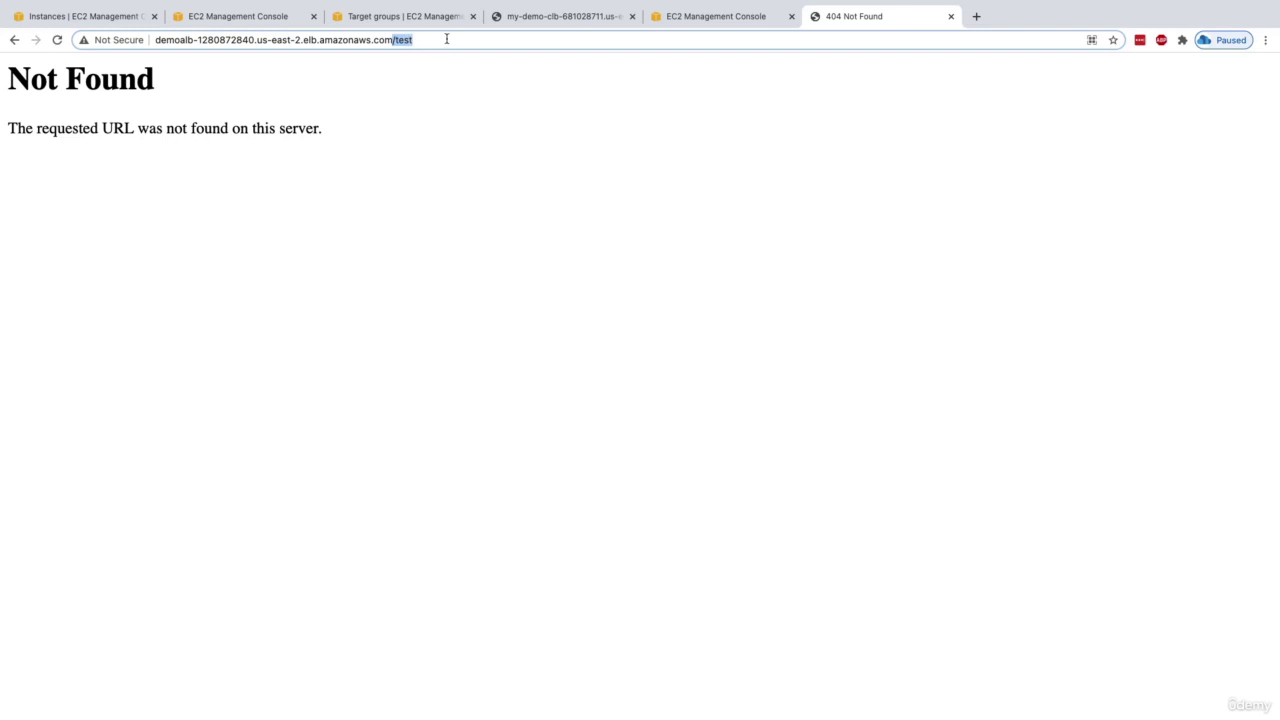
key(BackSpace)
key(Return)
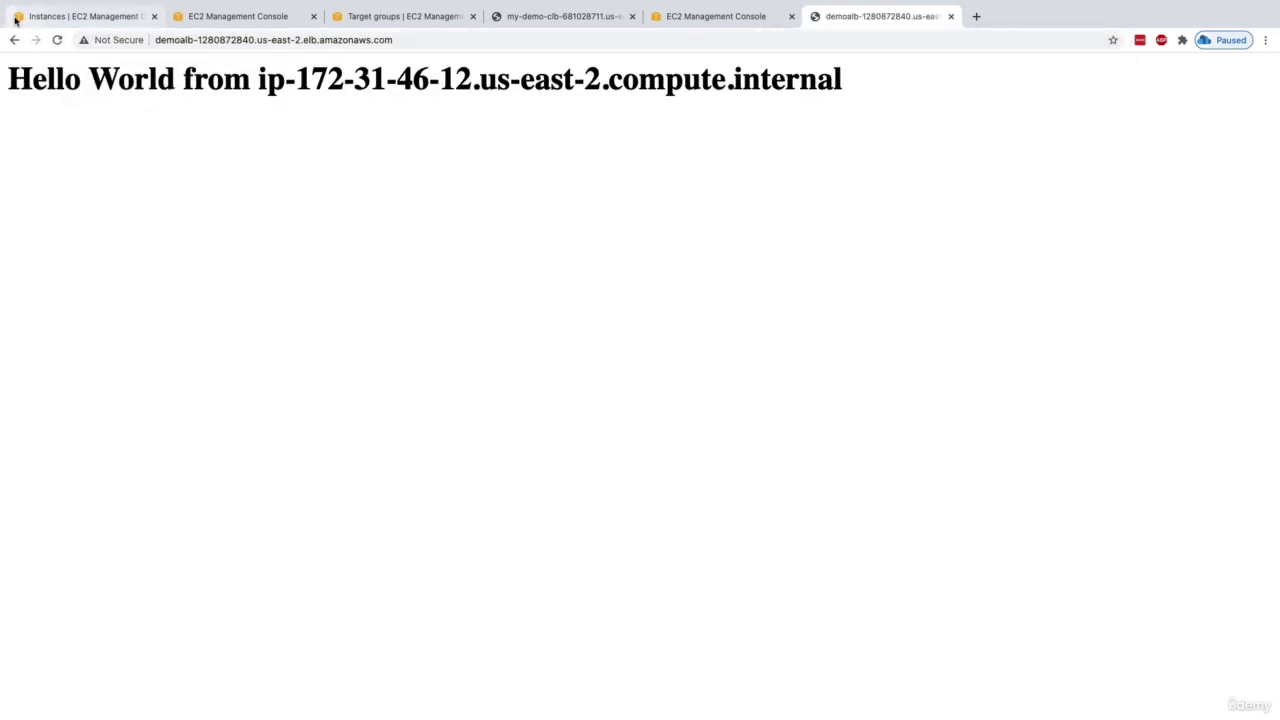
click(57, 40)
click(57, 40)
click(57, 40)
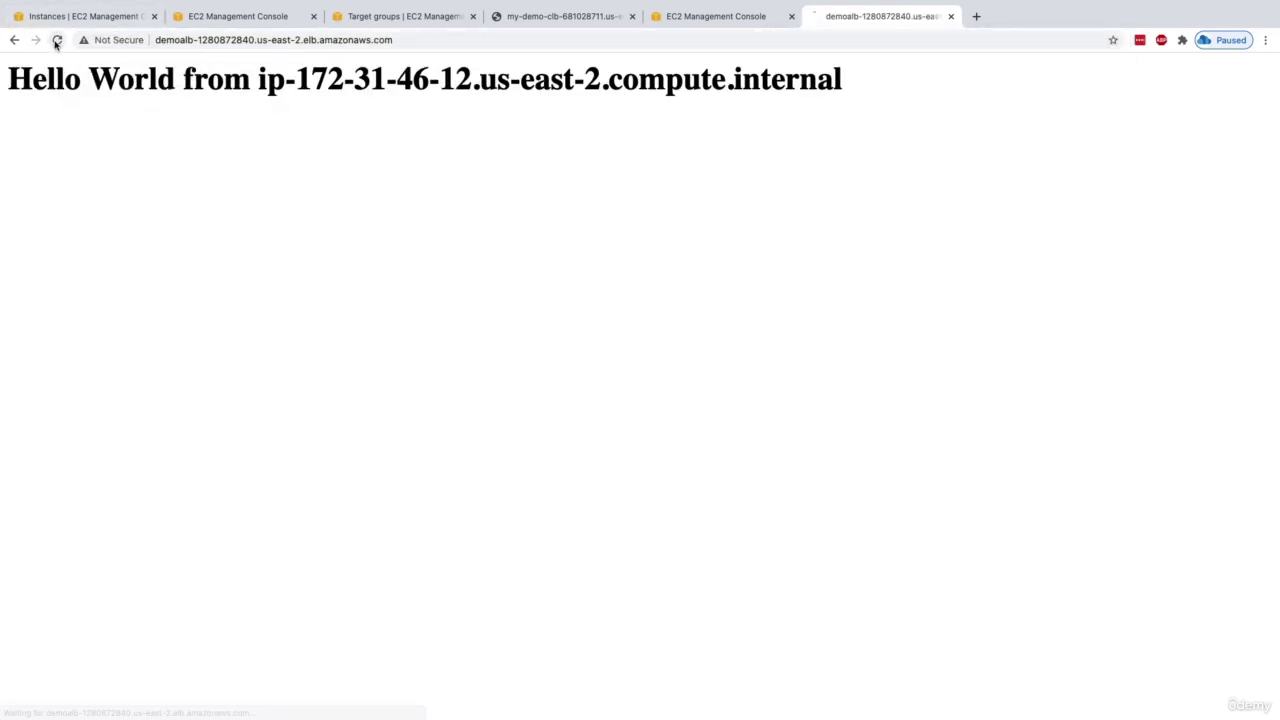
click(57, 40)
click(57, 40)
click(57, 40)
click(57, 40)
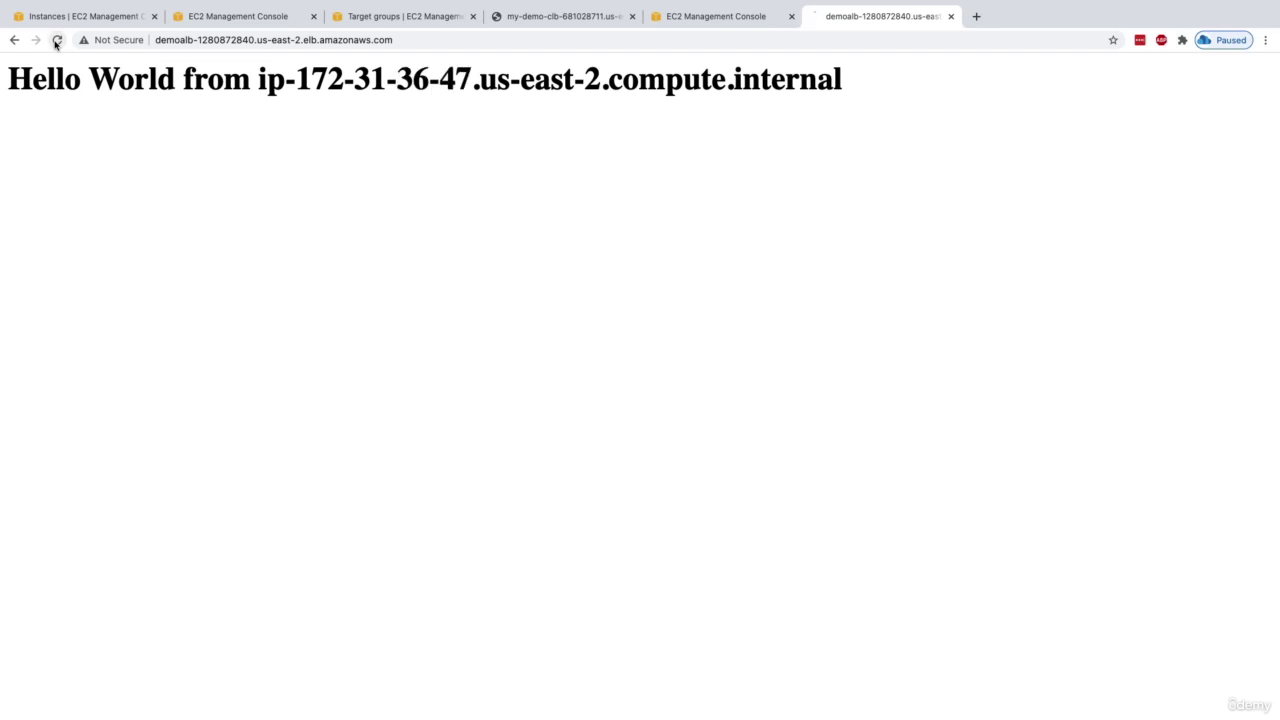
click(57, 40)
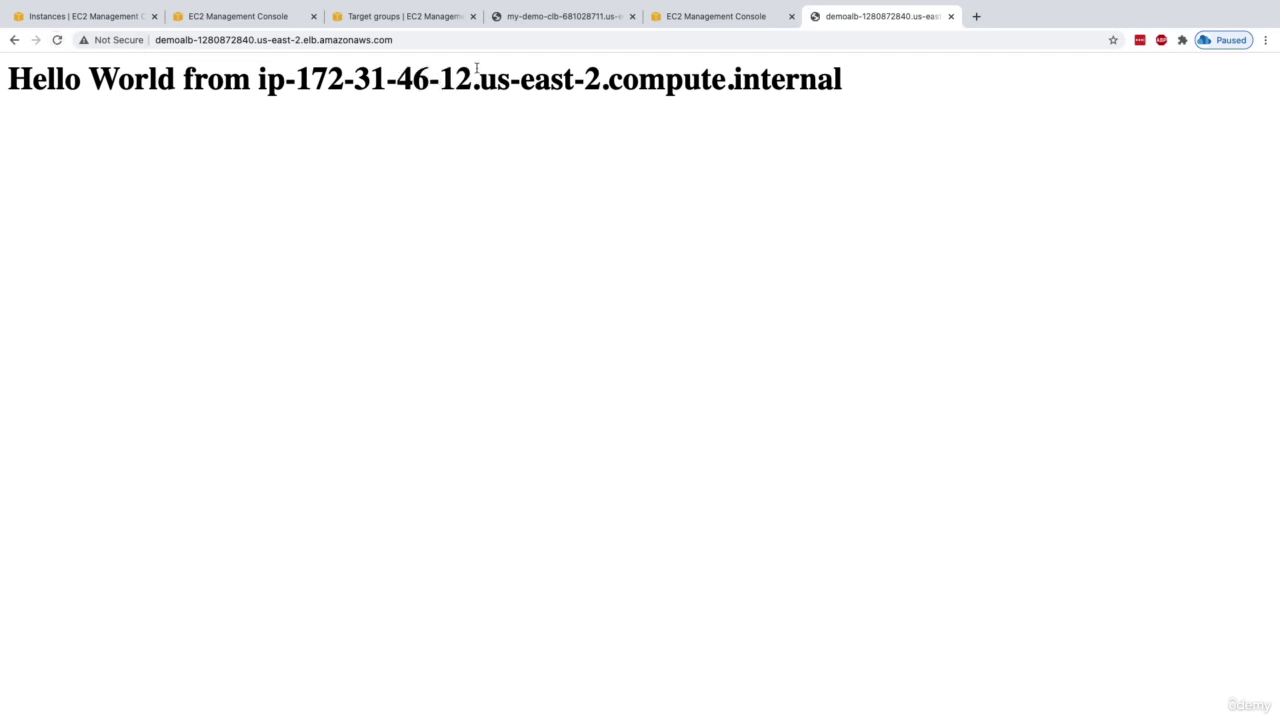
key(super+2)
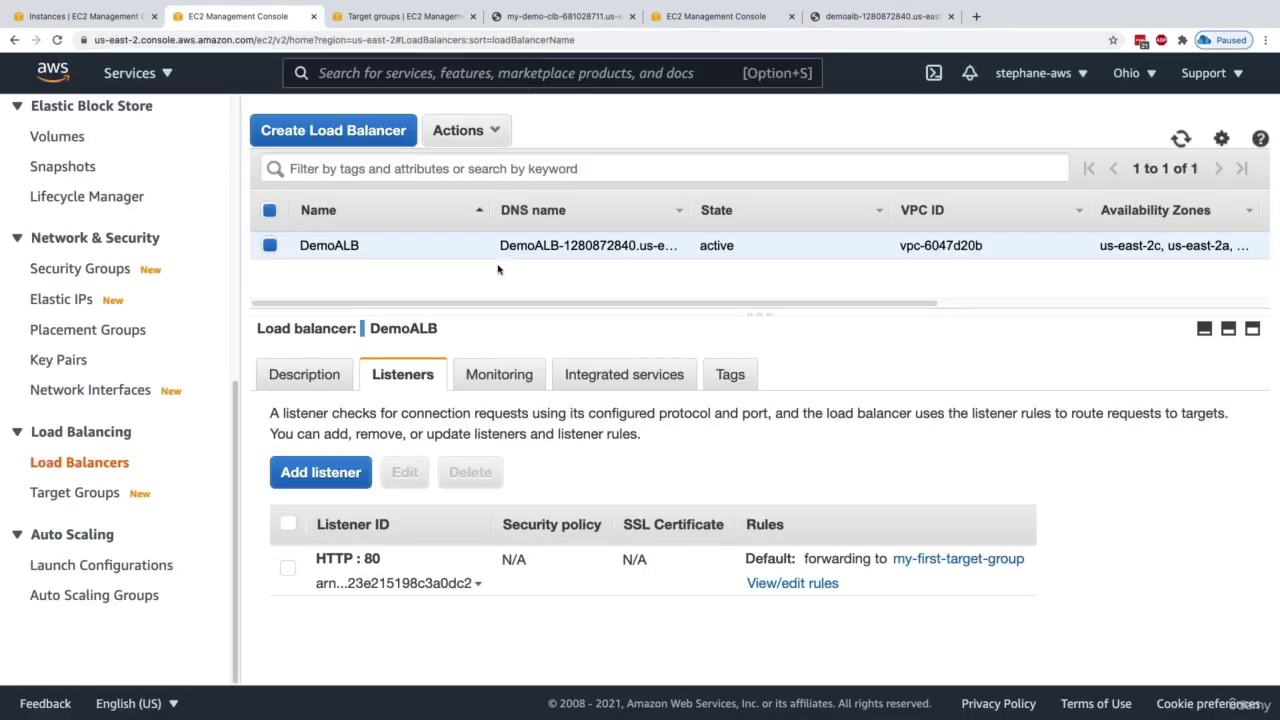